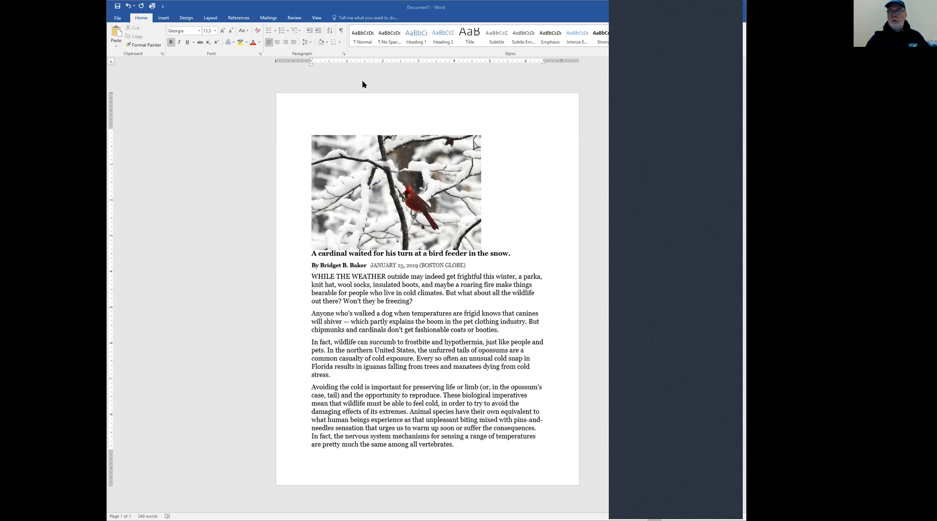
pyautogui.click(378, 110)
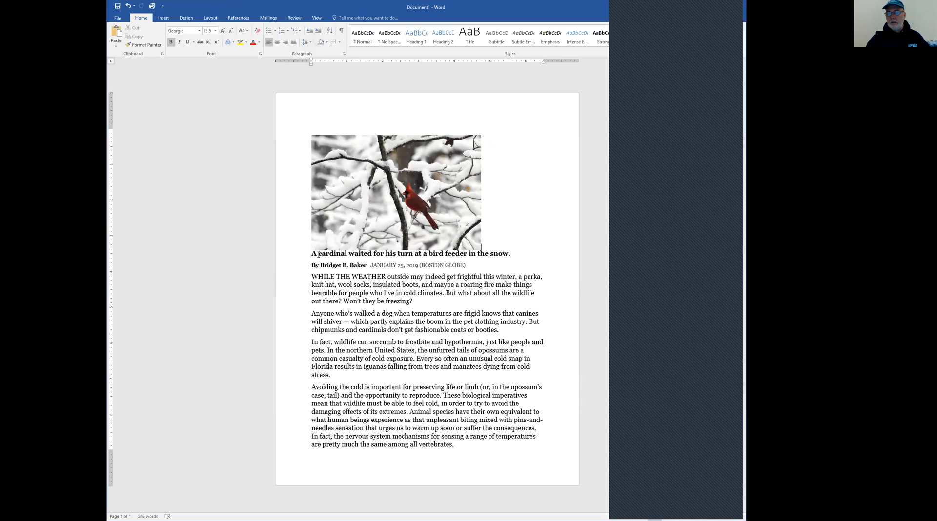
pyautogui.moveTo(313, 253); pyautogui.dragTo(512, 254)
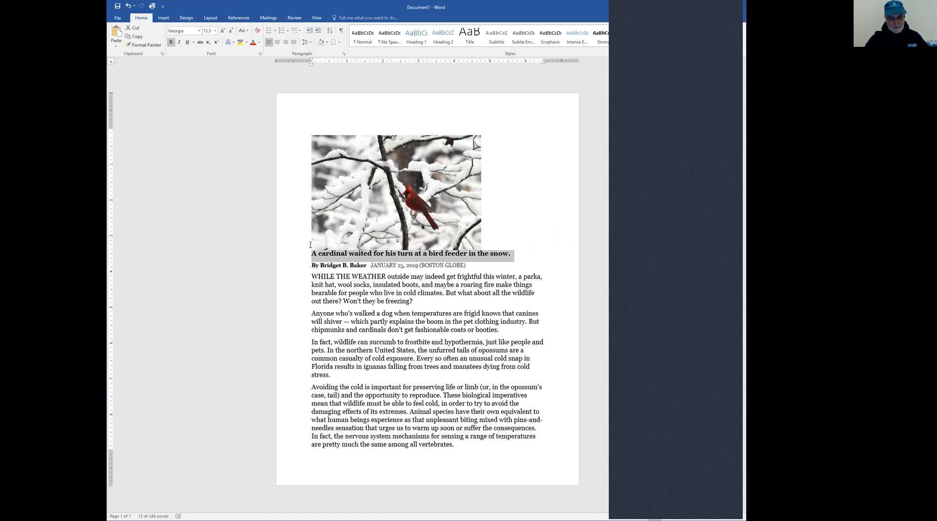
pyautogui.hotkey('alt', 'p')
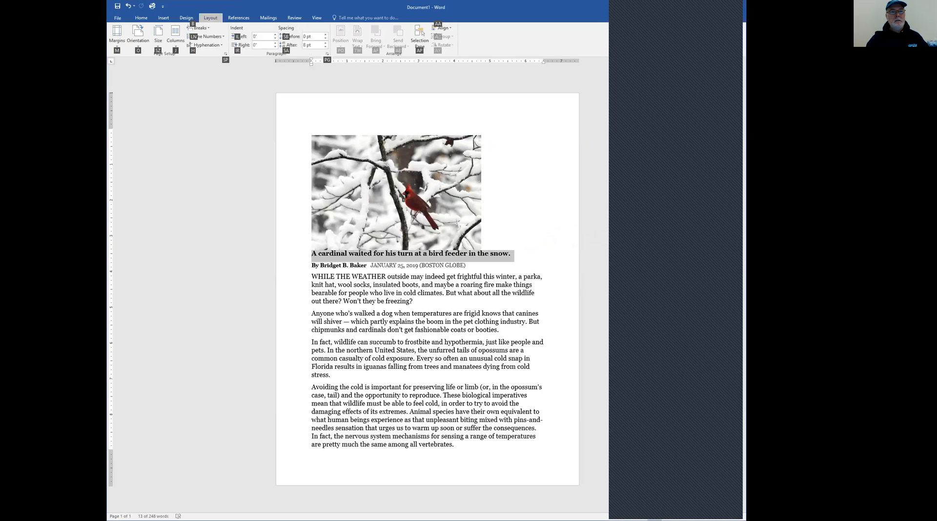
pyautogui.click(126, 101)
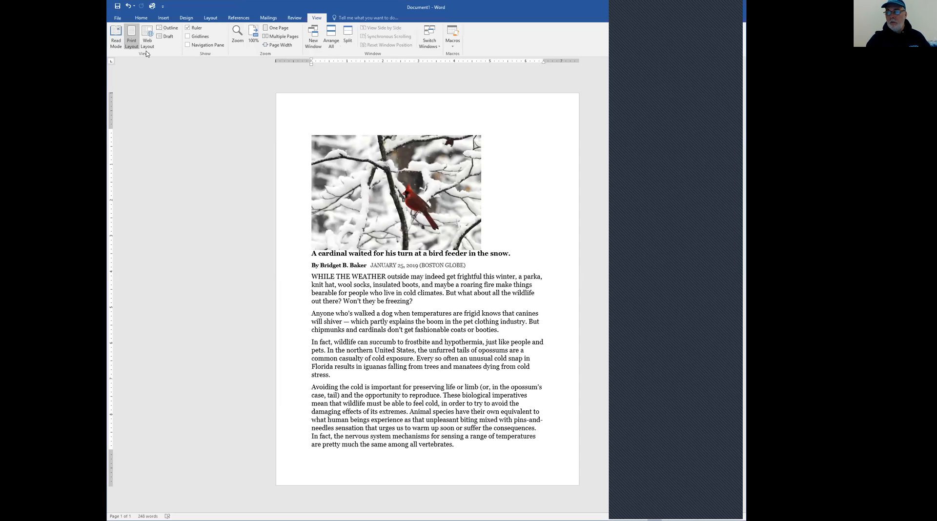
# View the article in Read Mode, exit it, and switch the document to Web Layout
pyautogui.click(117, 46)
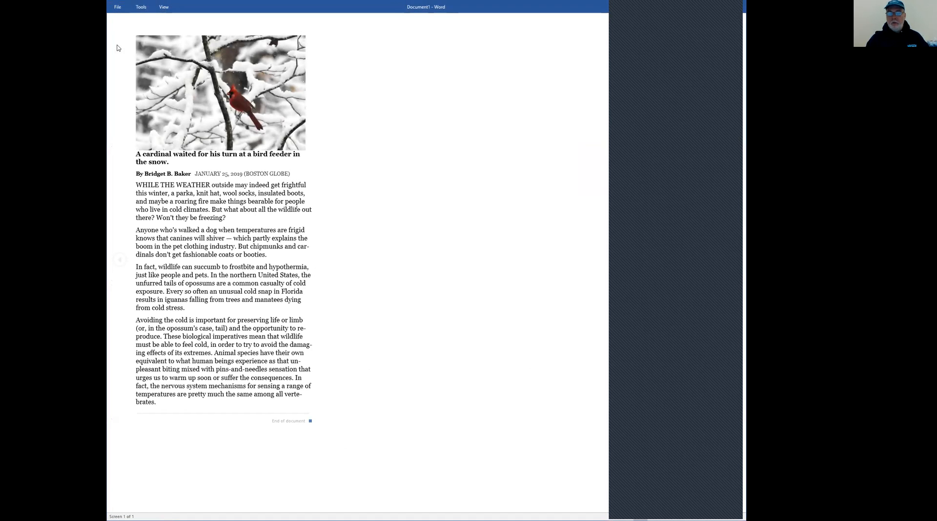
pyautogui.press('Escape')
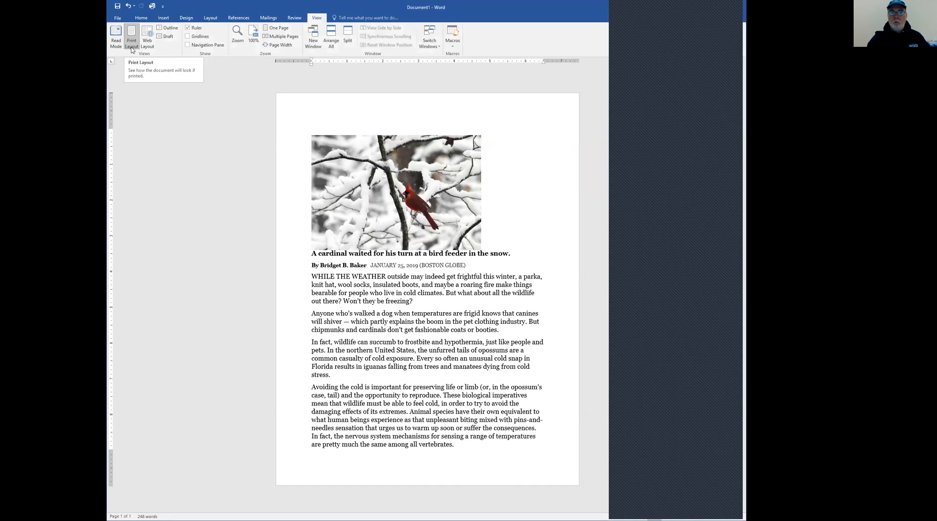
pyautogui.click(147, 43)
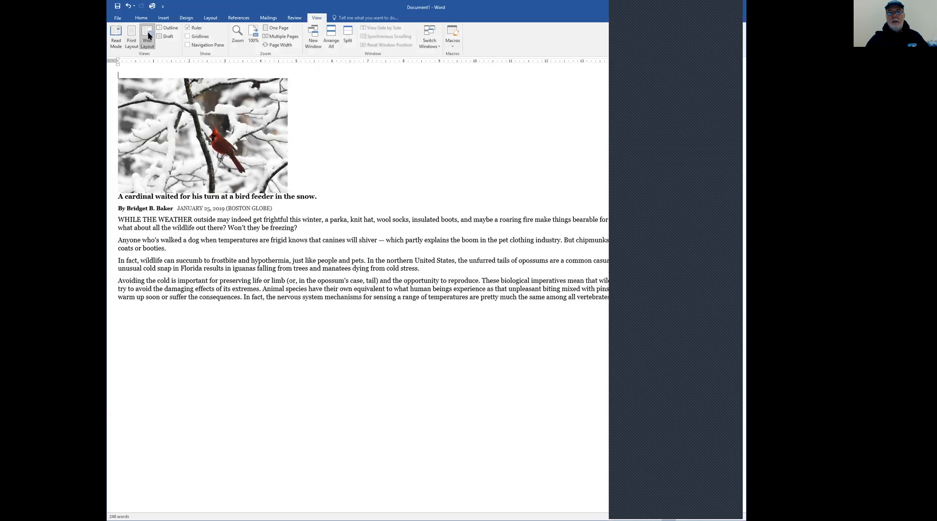
# View the article in Outline view, select its last paragraph there, and close Outline view
pyautogui.click(167, 28)
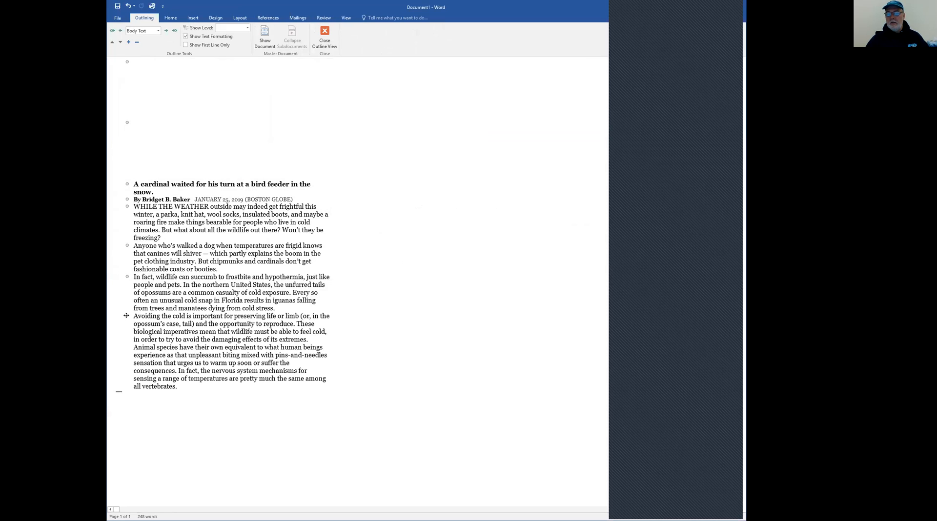
pyautogui.moveTo(127, 314); pyautogui.dragTo(125, 285)
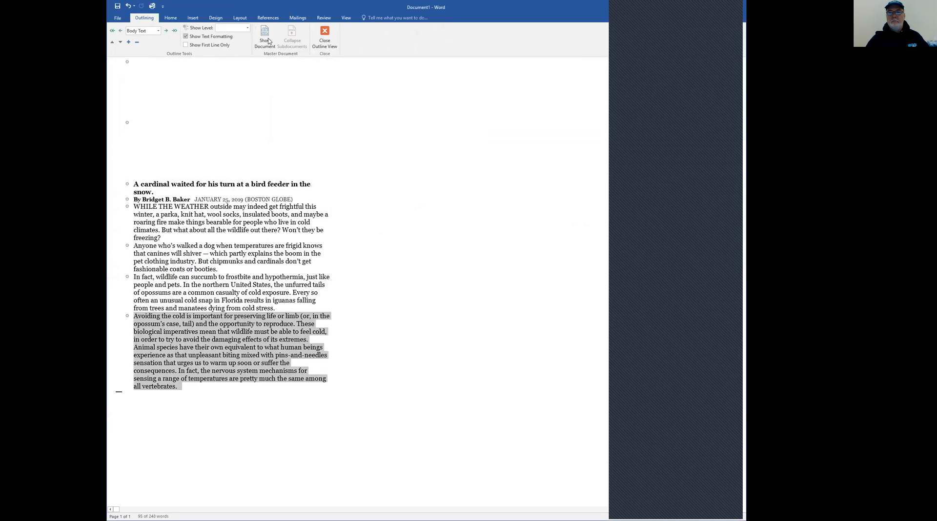
pyautogui.click(327, 38)
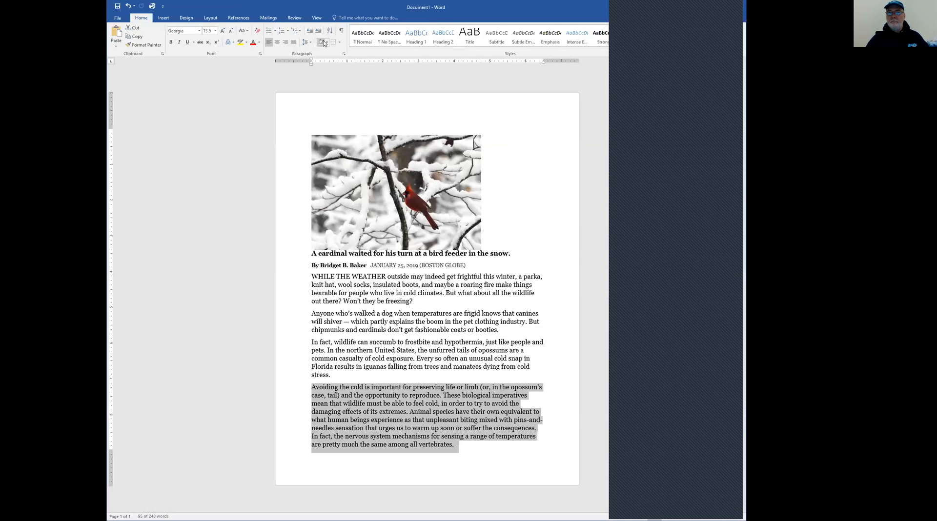
# View the article in Draft view and return the document to Print Layout
pyautogui.click(317, 18)
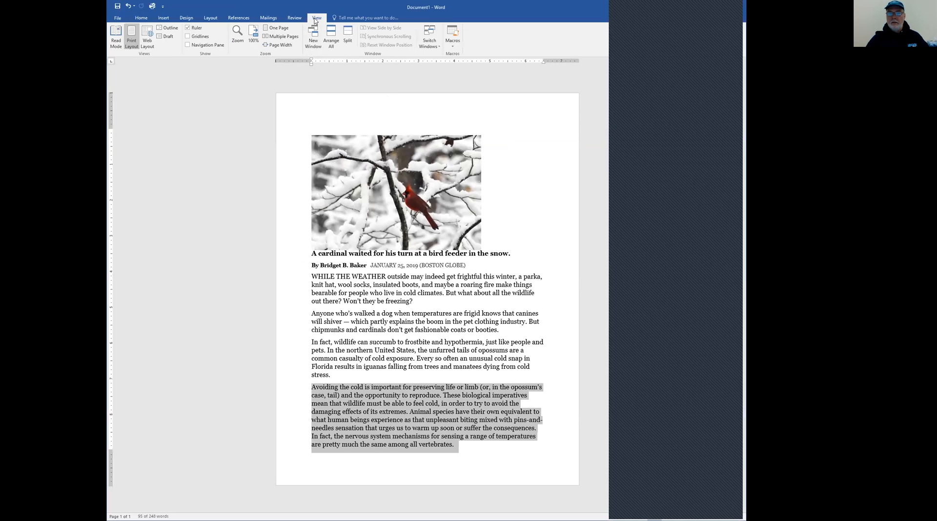
pyautogui.click(168, 38)
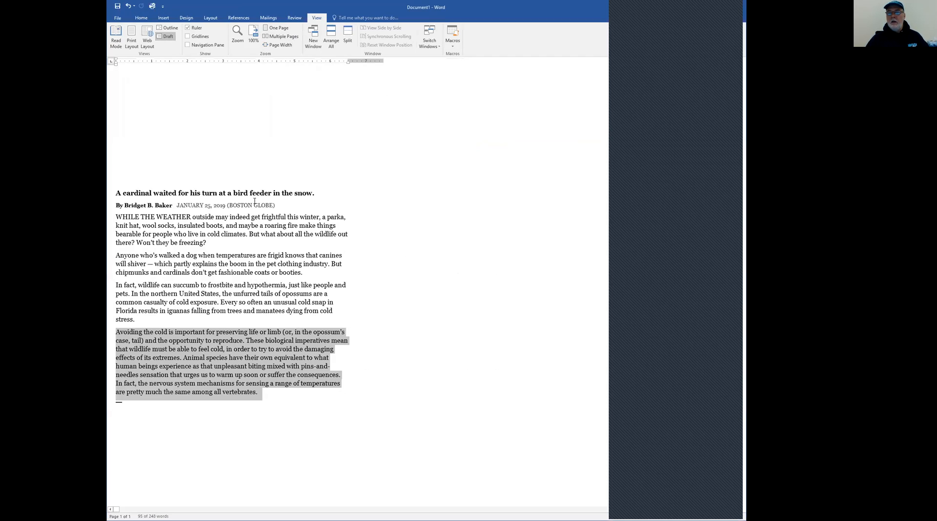
pyautogui.click(132, 37)
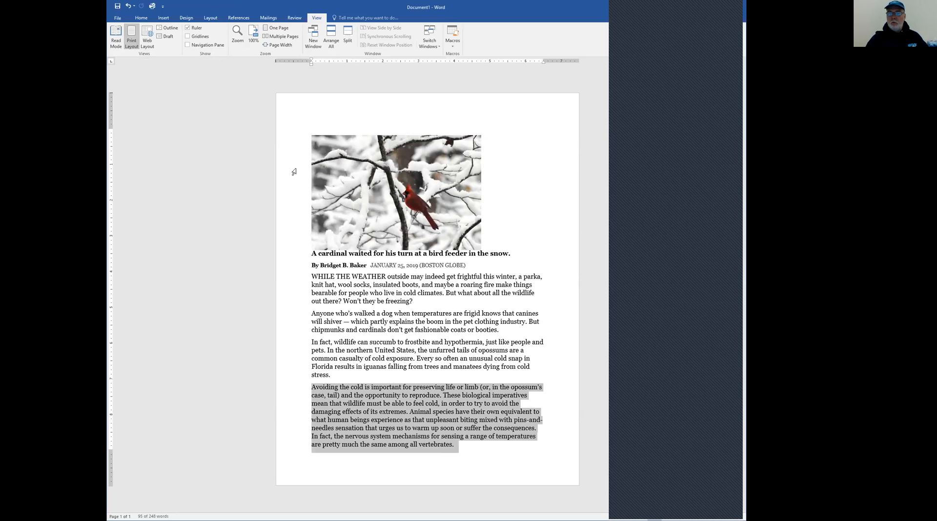
# Copy the whole article with its picture, insert a page break after it, and paste the copy twice to make additional pages
pyautogui.moveTo(295, 172); pyautogui.dragTo(484, 445)
pyautogui.hotkey('ctrl', 'c')
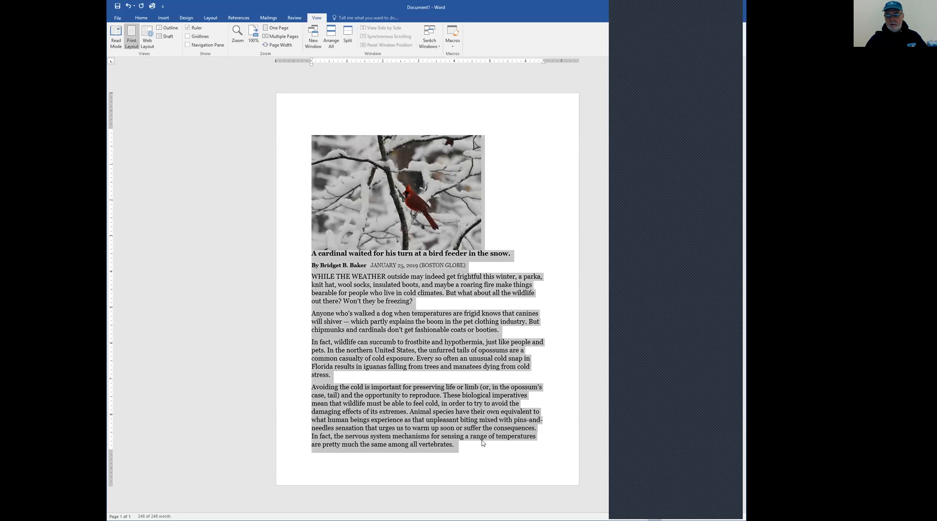
pyautogui.click(484, 445)
pyautogui.hotkey('ctrl', 'Return')
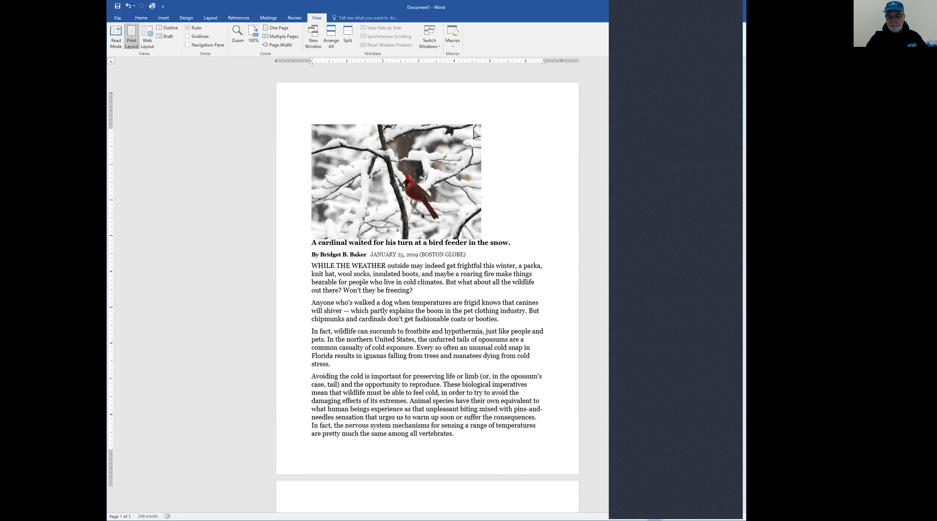
pyautogui.hotkey('ctrl', 'v')
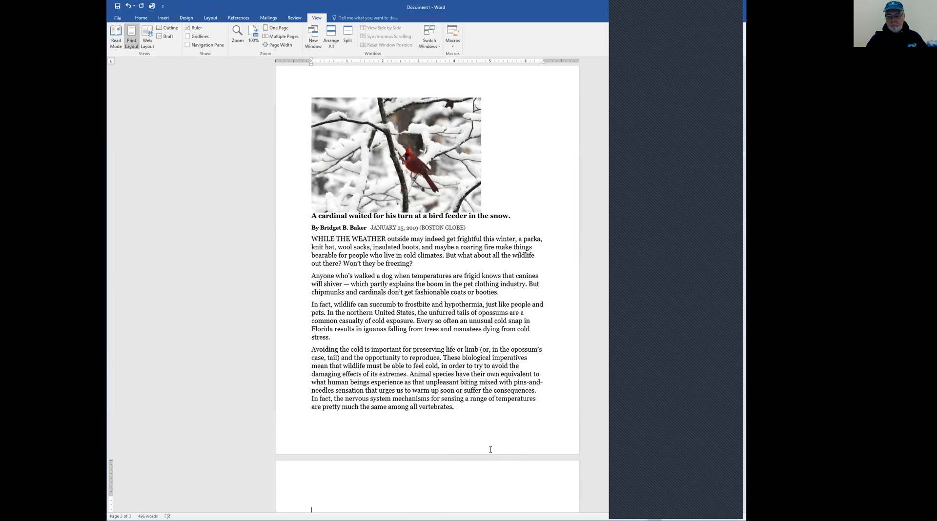
pyautogui.hotkey('ctrl', 'v')
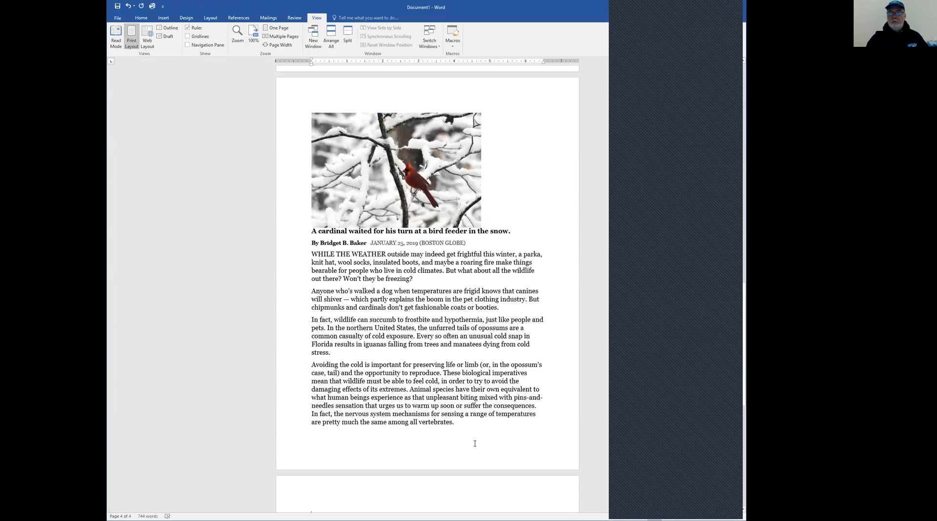
pyautogui.scroll(-5, 475, 445)
pyautogui.scroll(12, 471, 435)
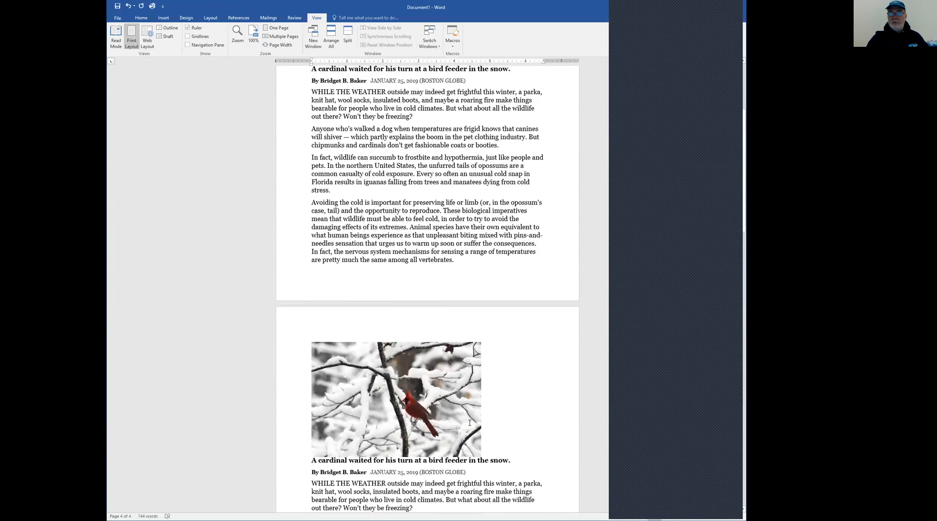
# From the start of the document, hide and restore the ruler, and show and hide the gridlines
pyautogui.hotkey('ctrl', 'Home')
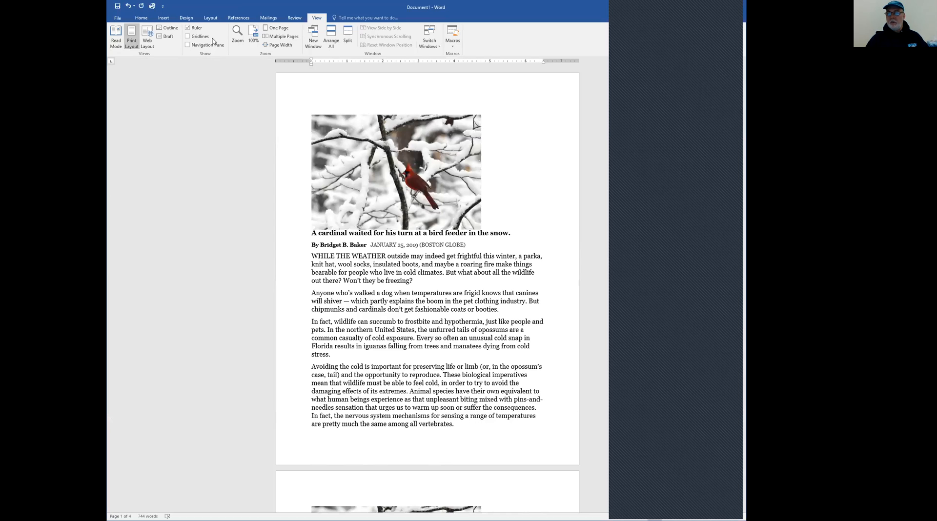
pyautogui.click(187, 27)
pyautogui.click(187, 28)
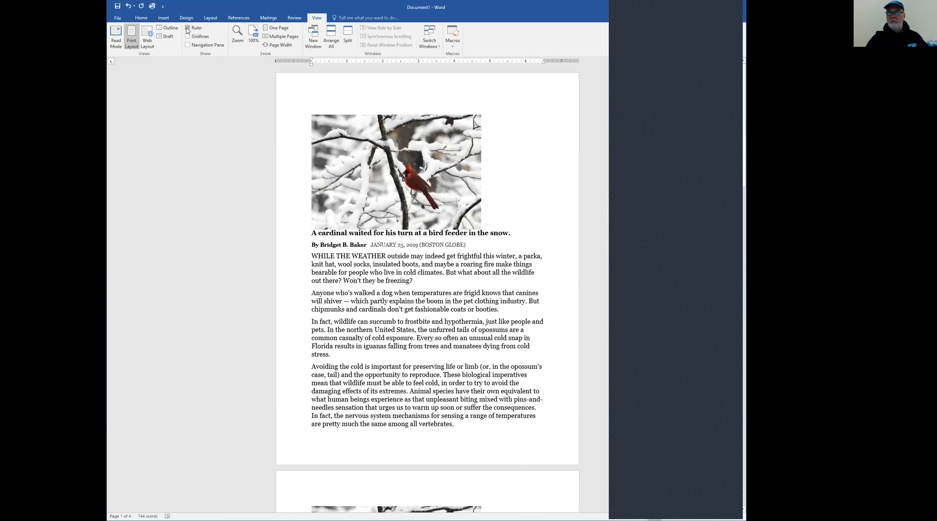
pyautogui.click(187, 37)
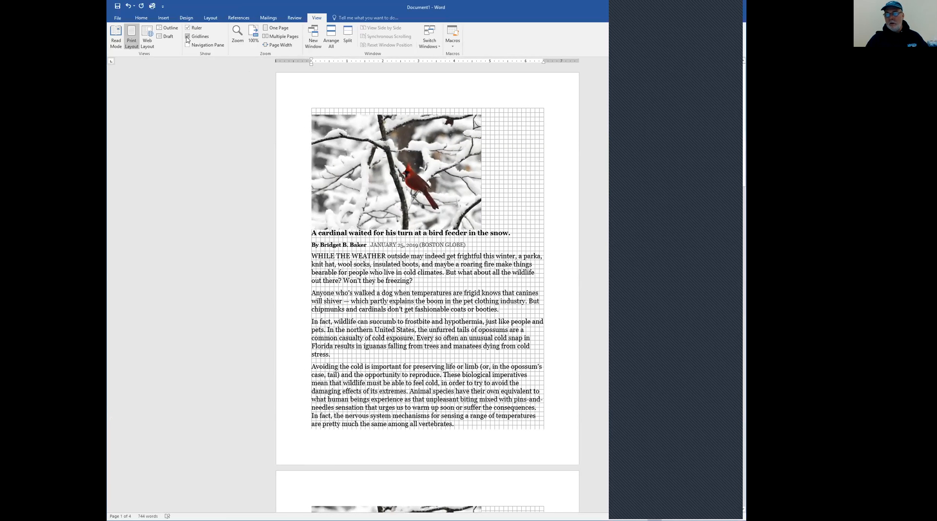
pyautogui.click(187, 37)
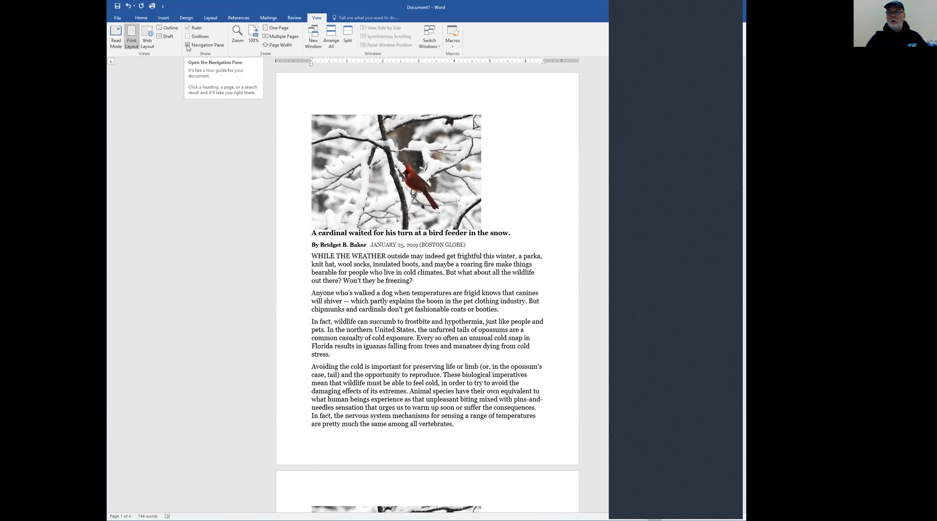
# Show the Navigation Pane and use its page thumbnails to jump between the document's pages, ending on page 2
pyautogui.click(188, 45)
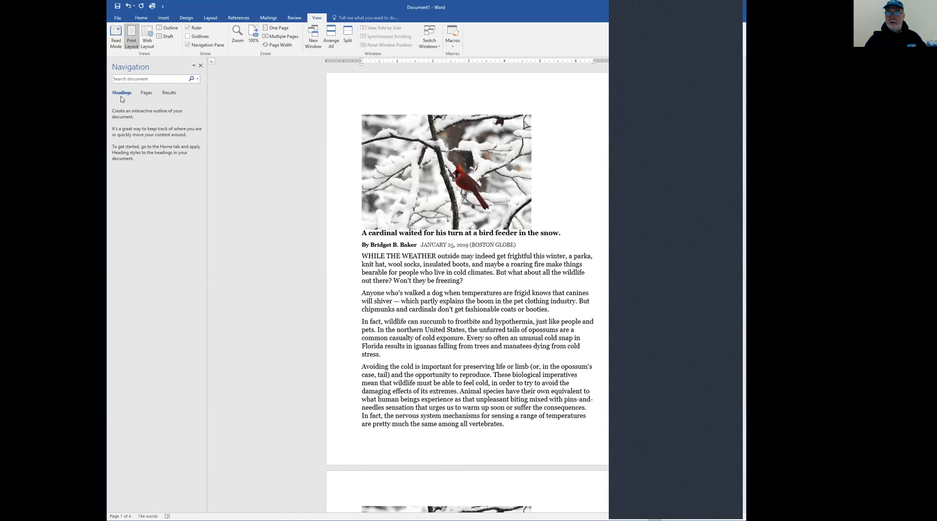
pyautogui.click(149, 94)
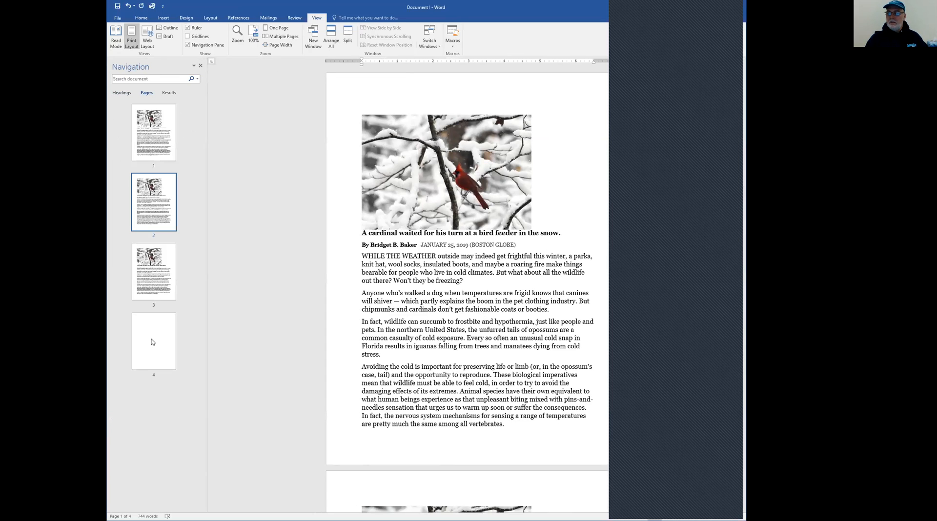
pyautogui.click(157, 147)
pyautogui.click(155, 223)
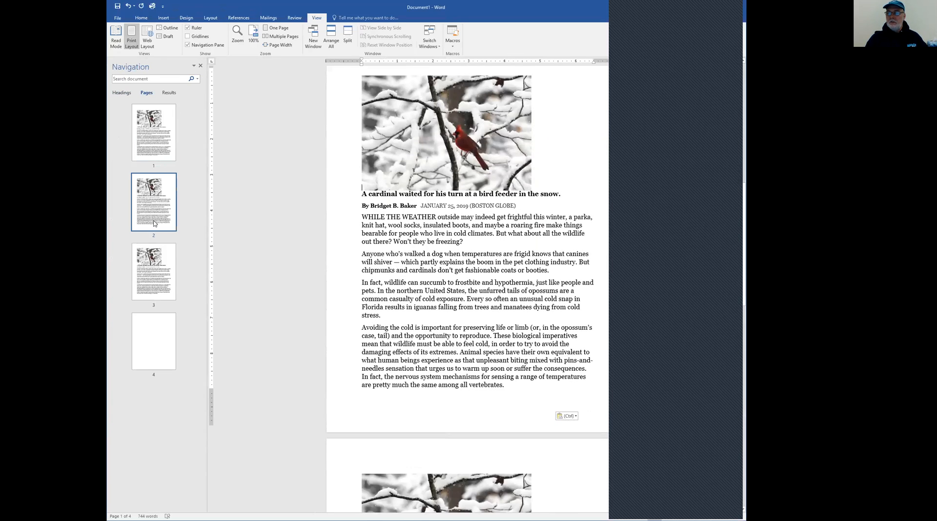
pyautogui.click(154, 275)
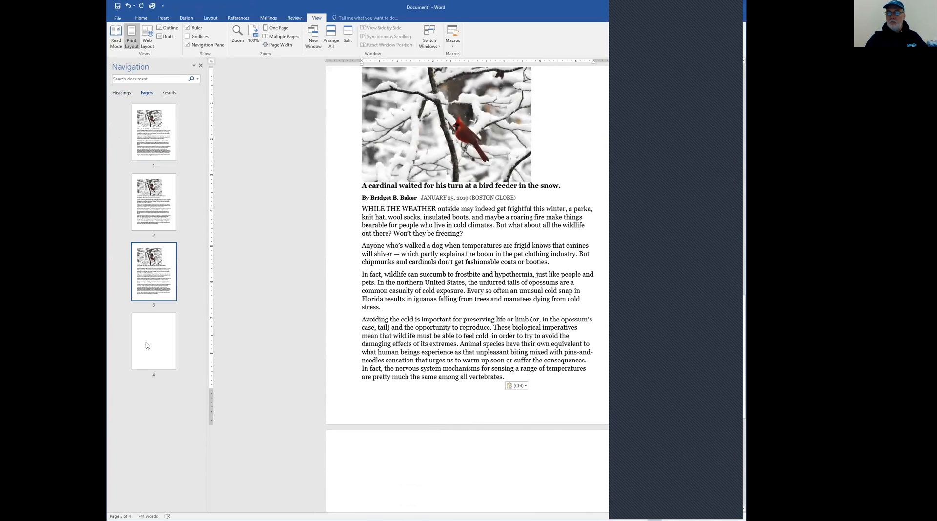
pyautogui.click(149, 345)
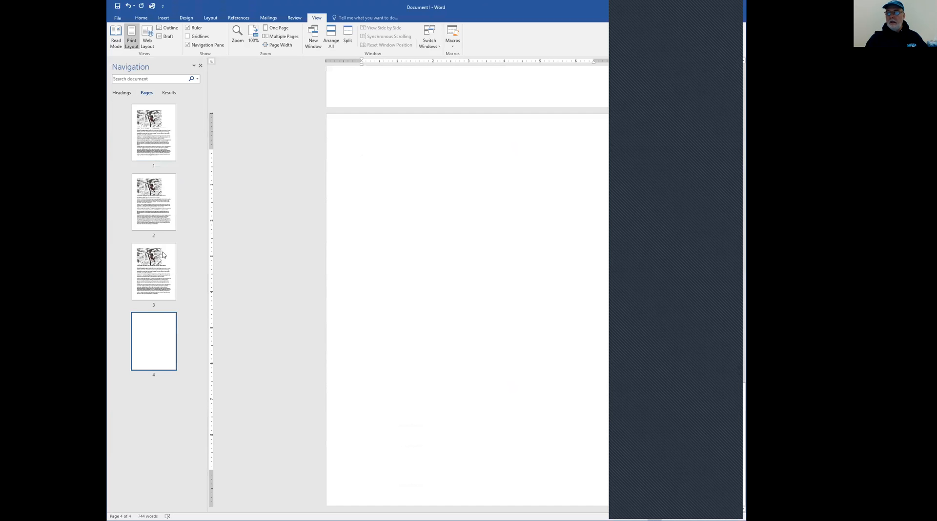
pyautogui.click(160, 212)
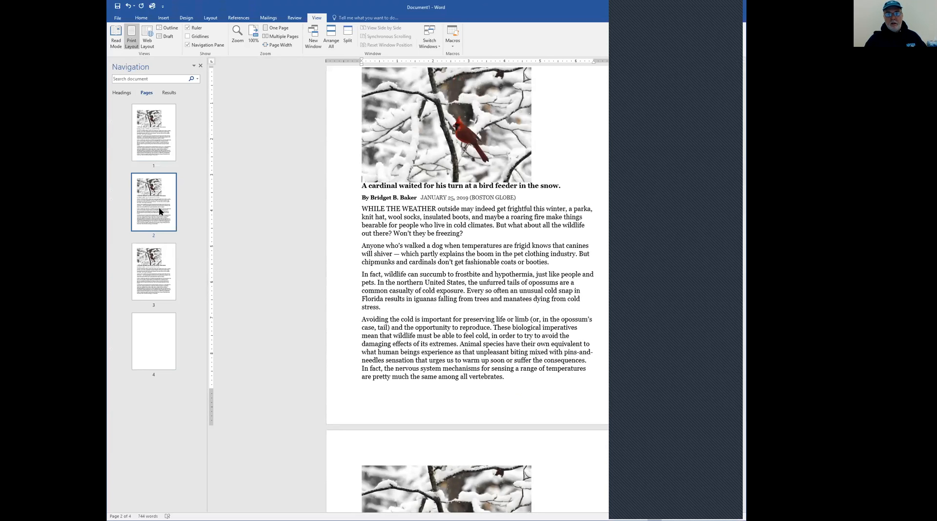
# Search the document for "SHIVER" from the Navigation Pane and visit each of the found occurrences
pyautogui.click(169, 95)
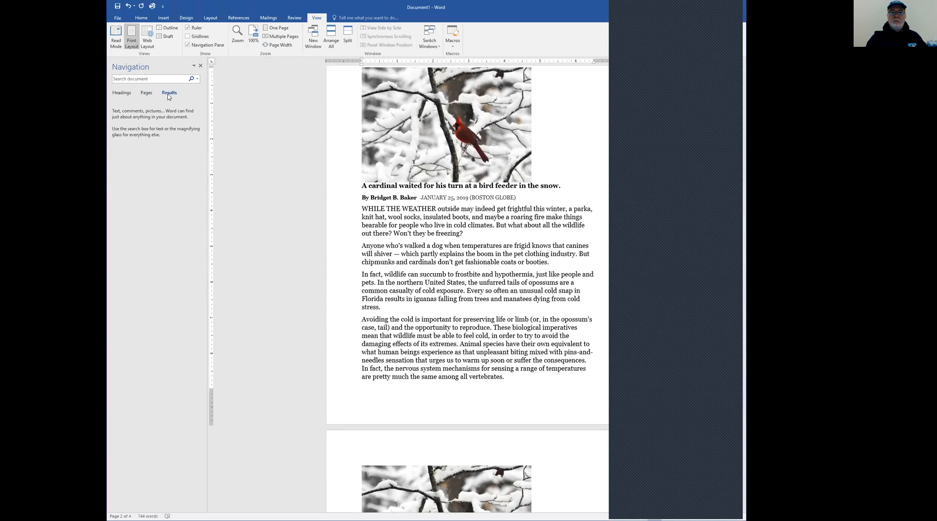
pyautogui.click(156, 78)
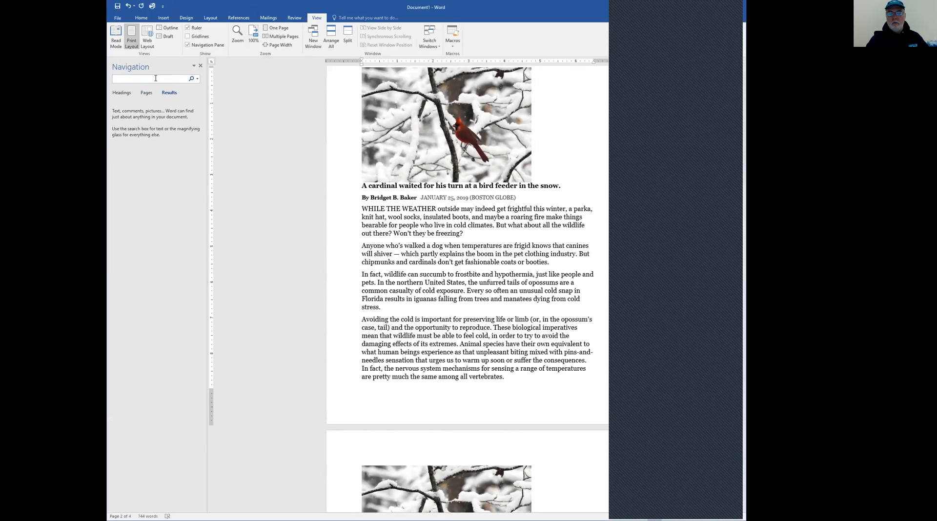
pyautogui.write('SHIVER')
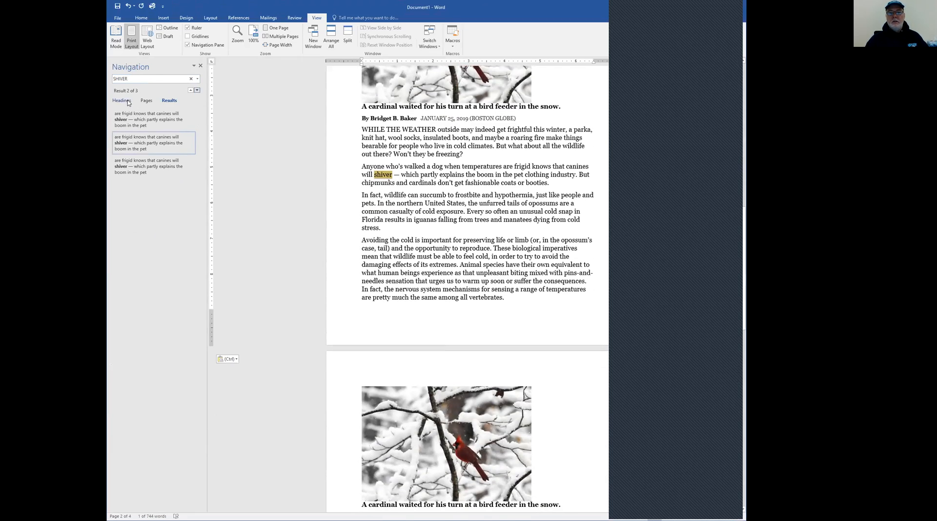
pyautogui.click(151, 142)
pyautogui.click(151, 167)
pyautogui.click(154, 120)
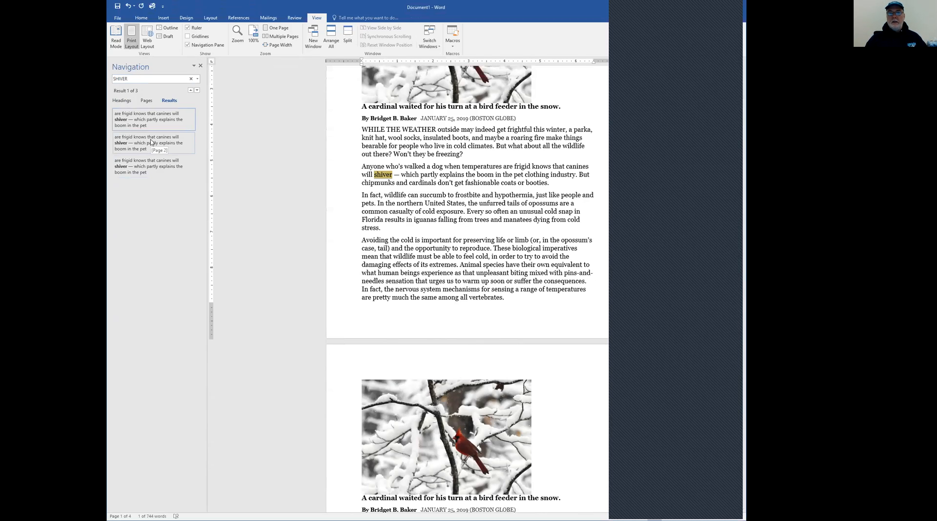
# Search the document for "the" instead and clear the search
pyautogui.click(133, 79)
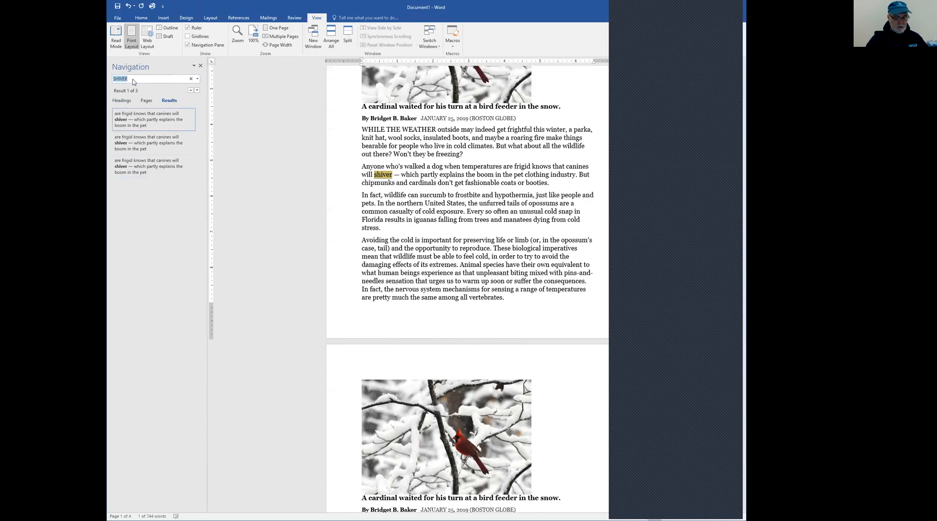
pyautogui.write('the')
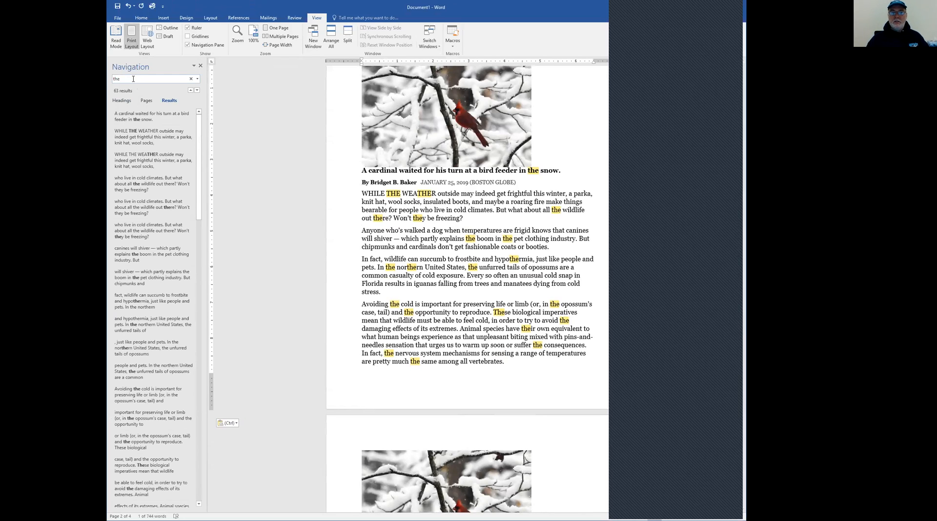
pyautogui.click(191, 81)
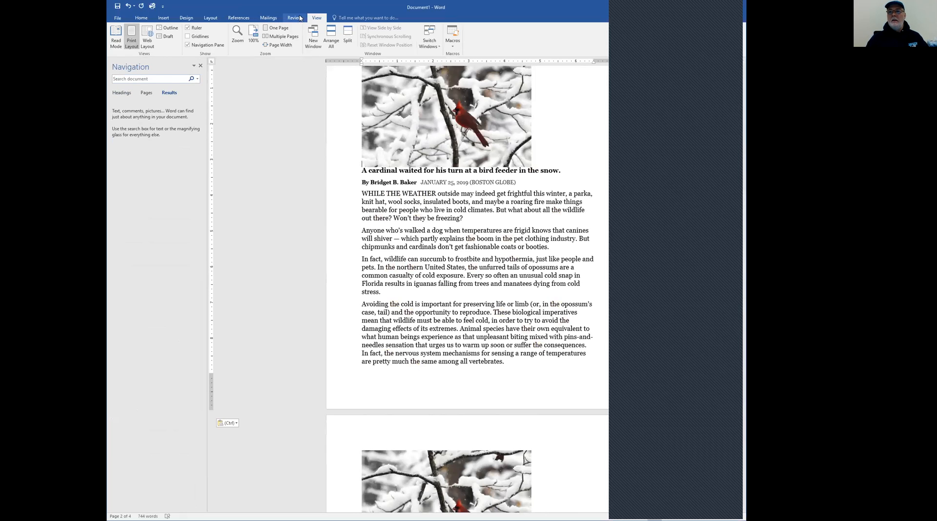
# Hide the Navigation Pane and return to the start of the document
pyautogui.click(188, 45)
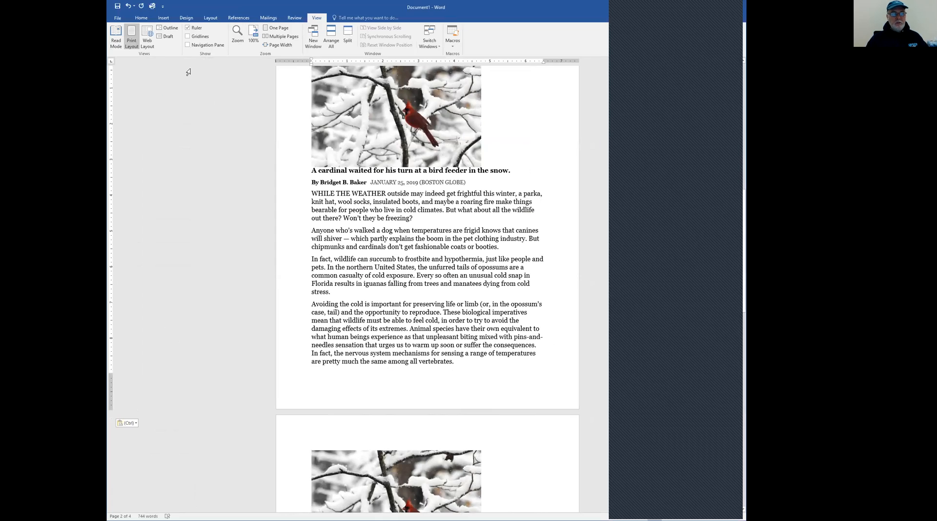
pyautogui.scroll(-5, 309, 184)
pyautogui.scroll(-12, 310, 181)
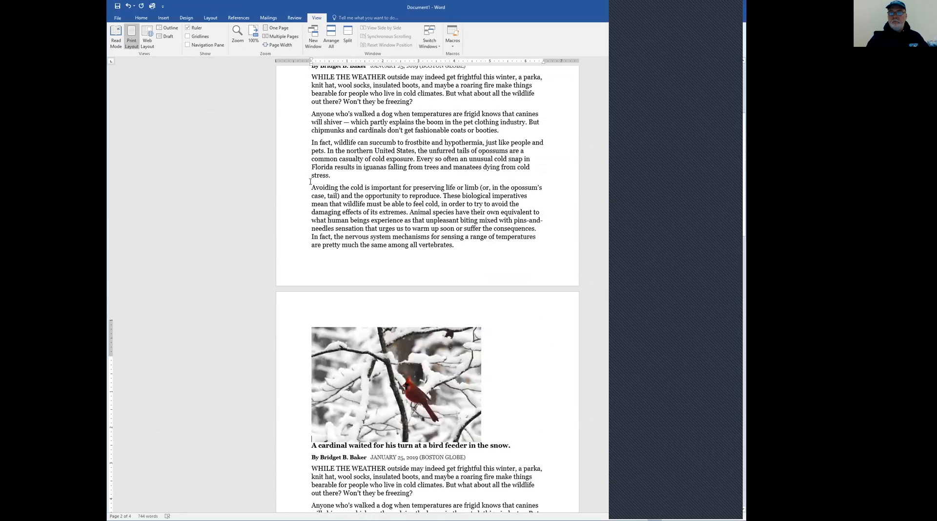
pyautogui.scroll(5, 311, 178)
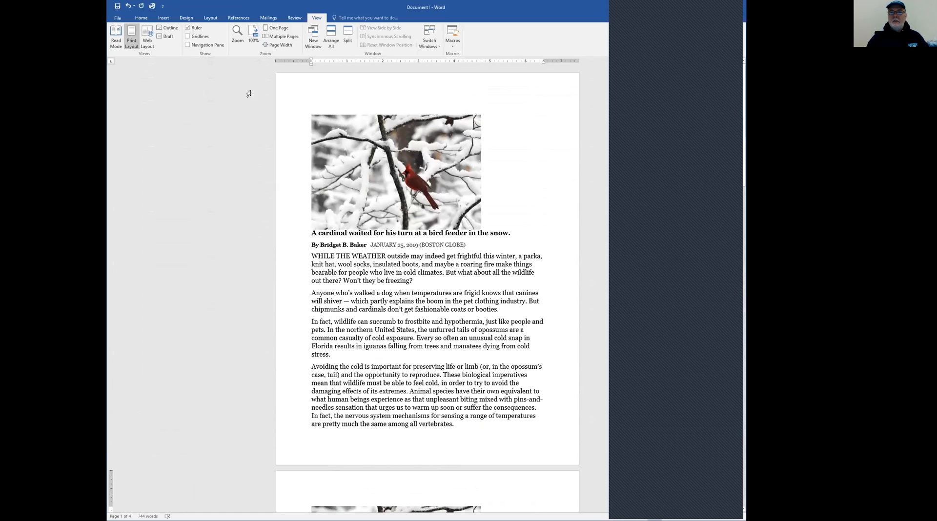
# View the preset page margins and the custom margin settings, leaving them without making changes
pyautogui.click(210, 20)
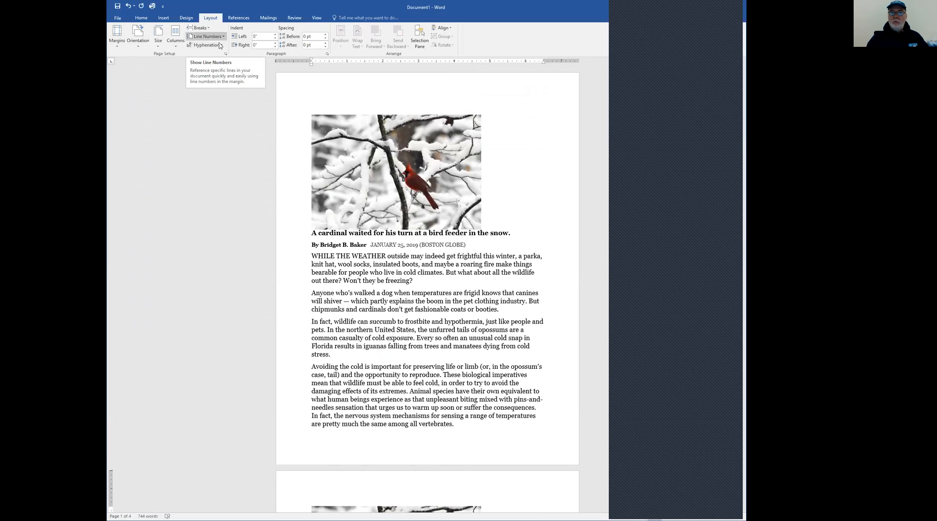
pyautogui.click(117, 44)
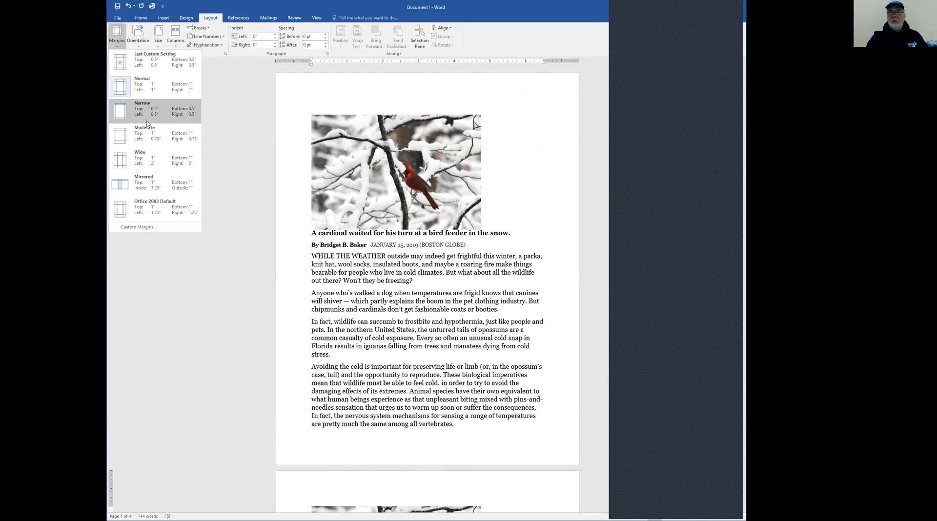
pyautogui.click(139, 227)
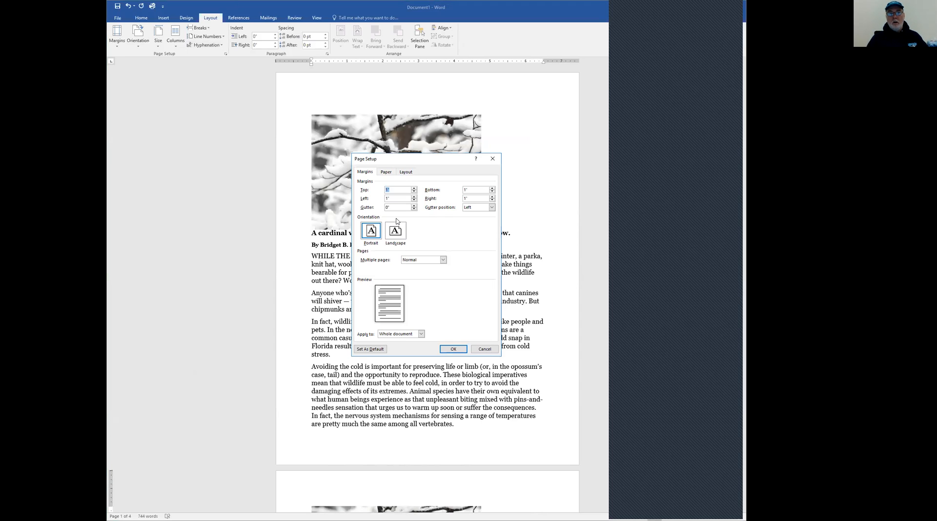
pyautogui.click(485, 350)
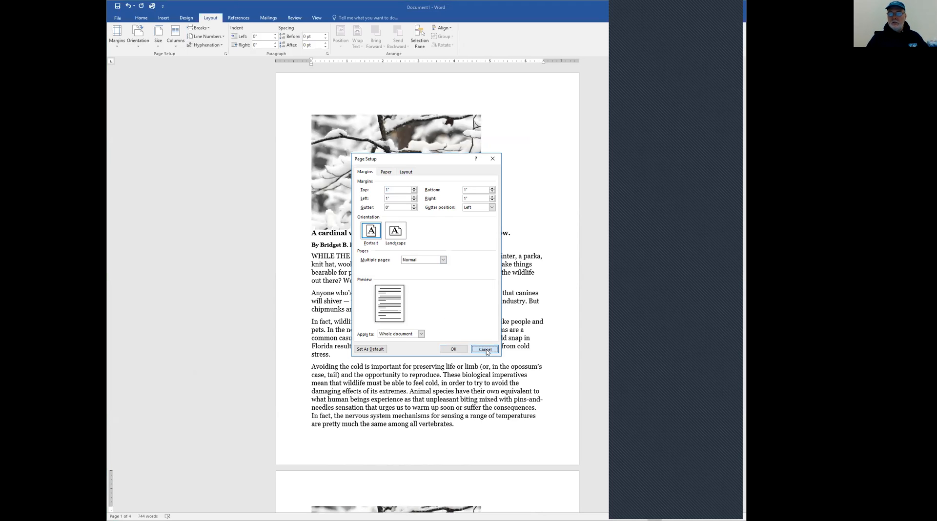
# Apply the Narrow margin preset, 0.5" on all sides, to the document
pyautogui.click(117, 37)
pyautogui.click(122, 113)
pyautogui.scroll(3, 362, 195)
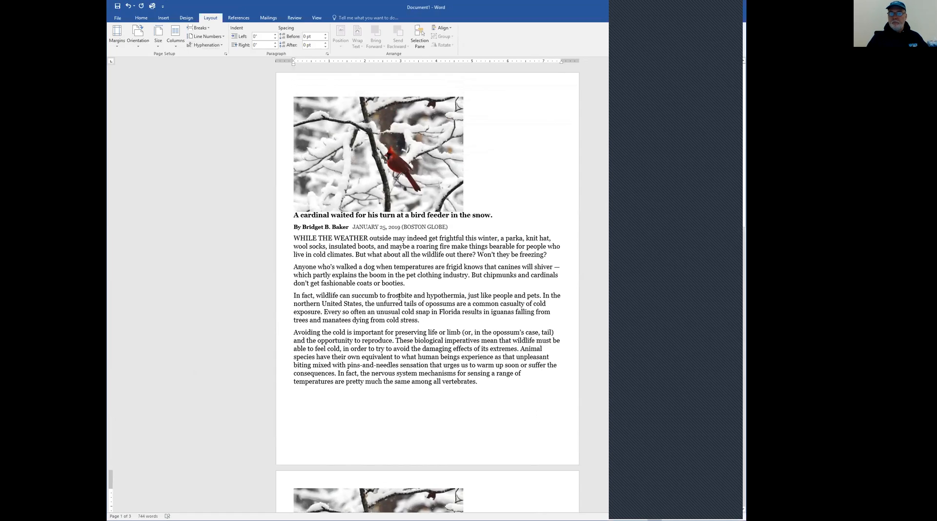
# Justify the four body paragraphs of the first article and compare them with the unjustified copy on page 2
pyautogui.moveTo(282, 241); pyautogui.dragTo(287, 385)
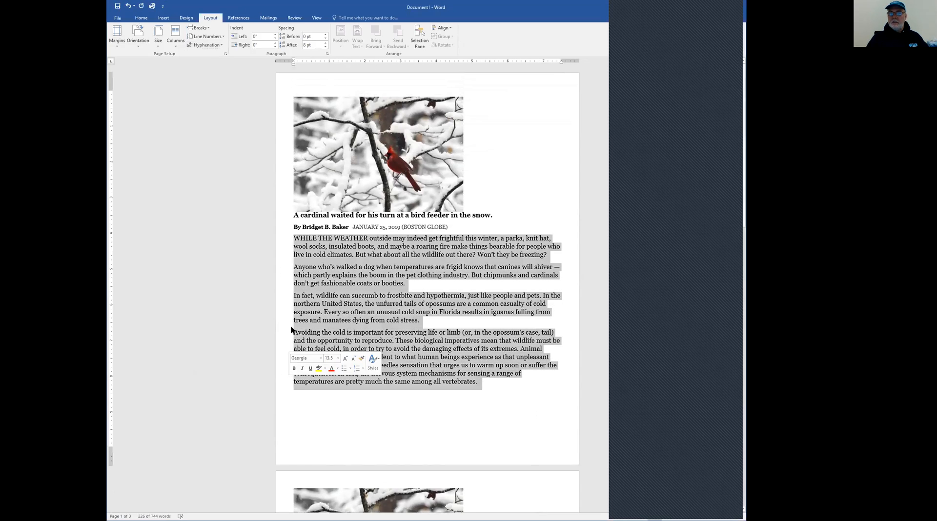
pyautogui.click(141, 18)
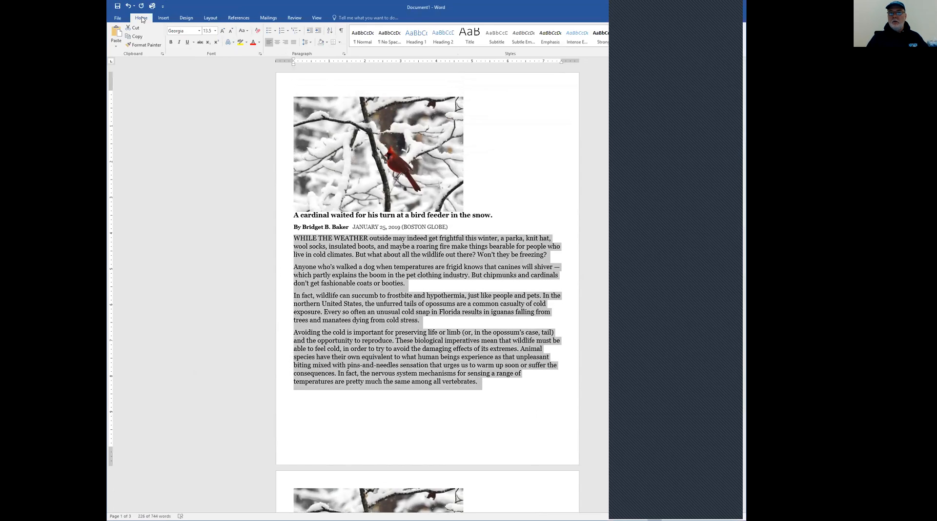
pyautogui.click(293, 42)
pyautogui.click(462, 239)
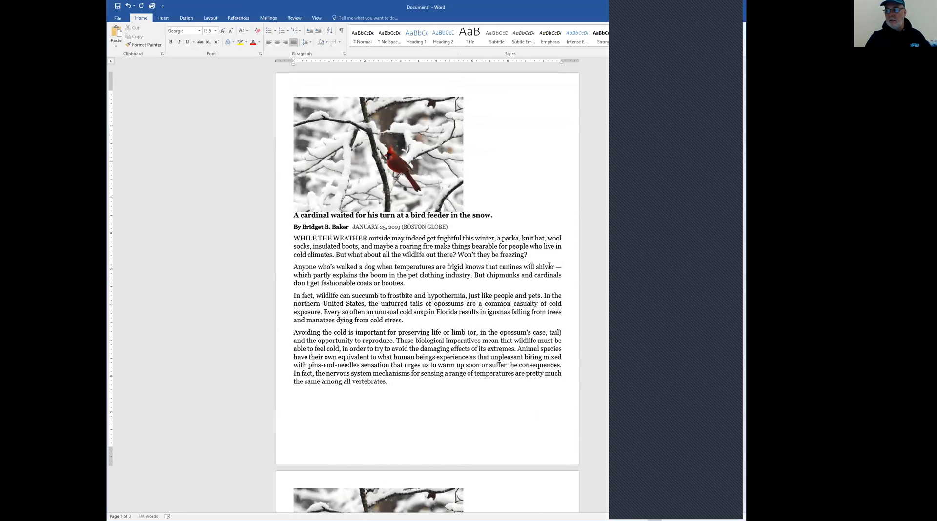
pyautogui.scroll(-15, 550, 266)
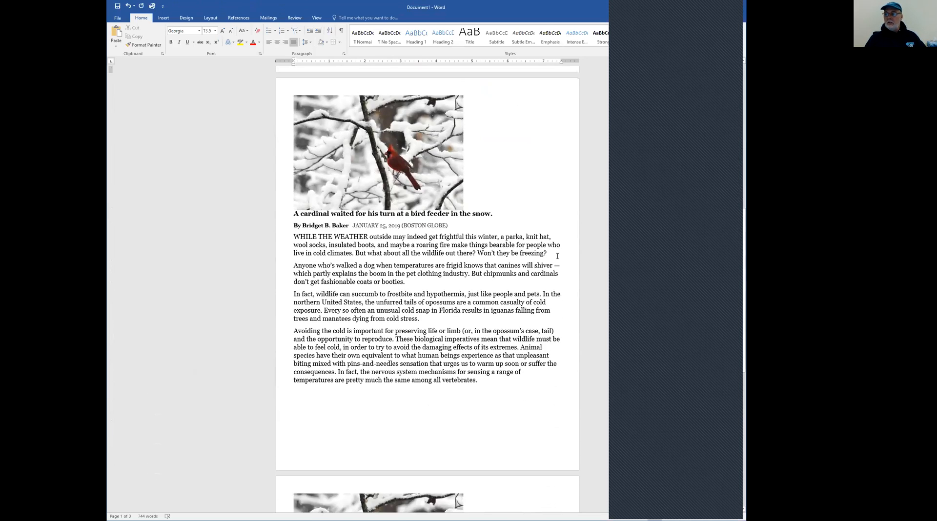
pyautogui.scroll(15, 547, 254)
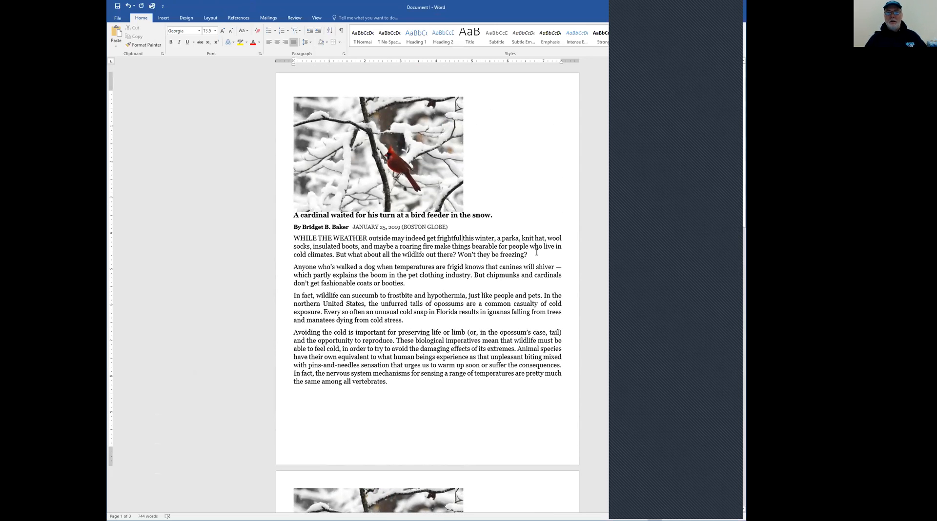
# Switch the page orientation to Landscape and back to Portrait
pyautogui.click(210, 19)
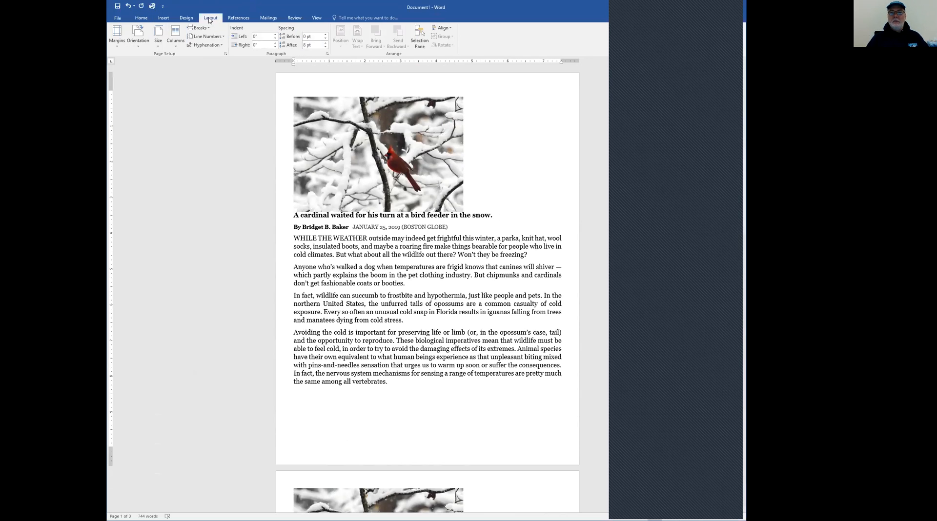
pyautogui.click(138, 49)
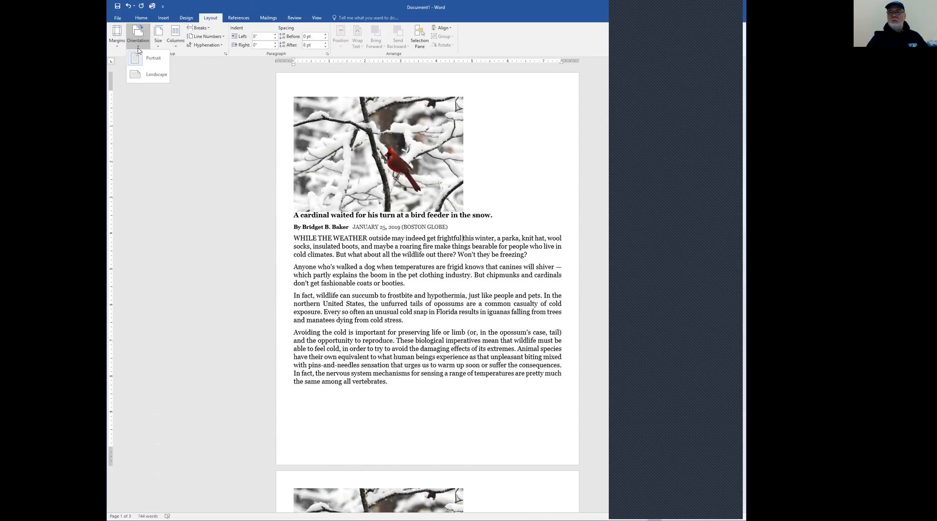
pyautogui.click(136, 79)
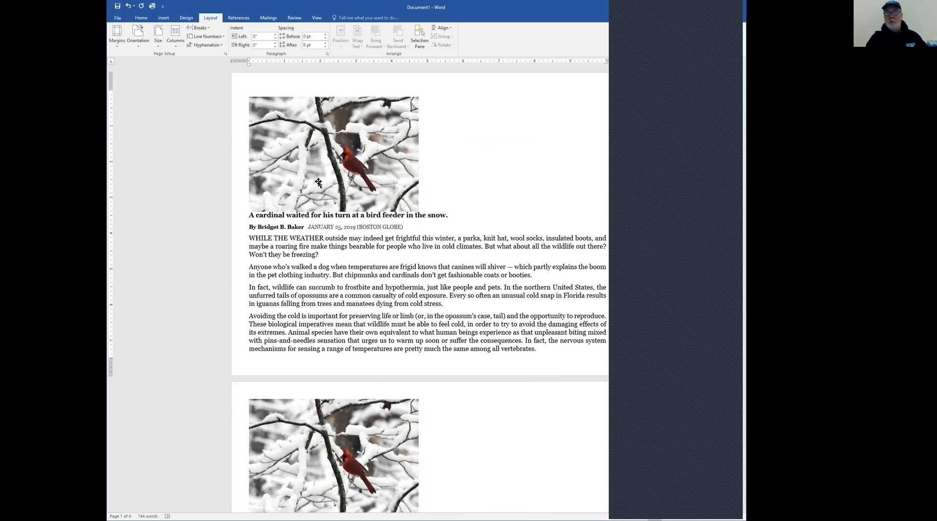
pyautogui.click(139, 48)
pyautogui.click(138, 62)
pyautogui.scroll(-5, 312, 209)
pyautogui.scroll(5, 312, 210)
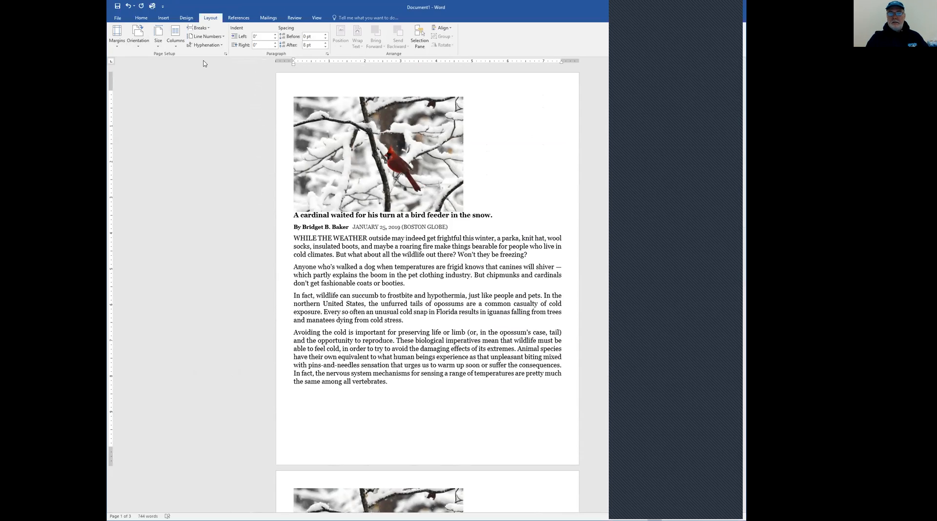
# Set the paper size to Legal, 8.5" x 14", and look through the reflowed pages
pyautogui.click(159, 44)
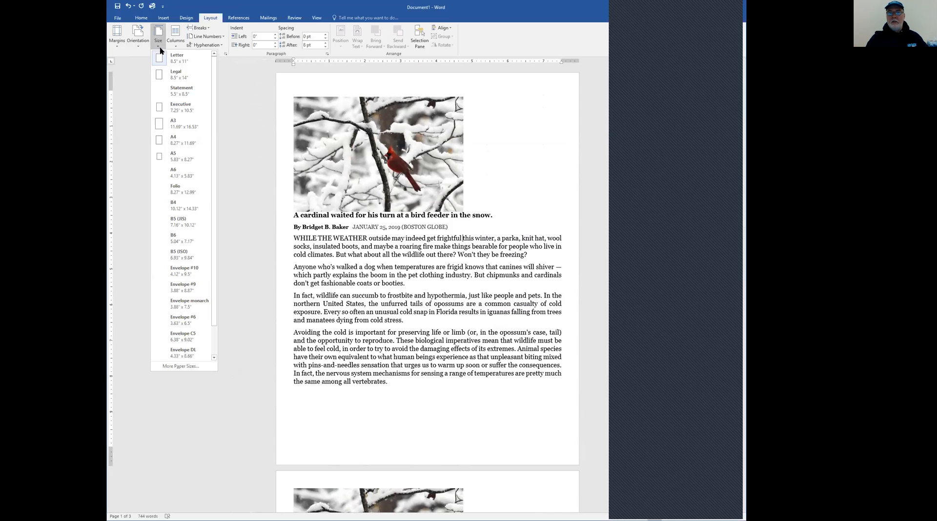
pyautogui.click(165, 80)
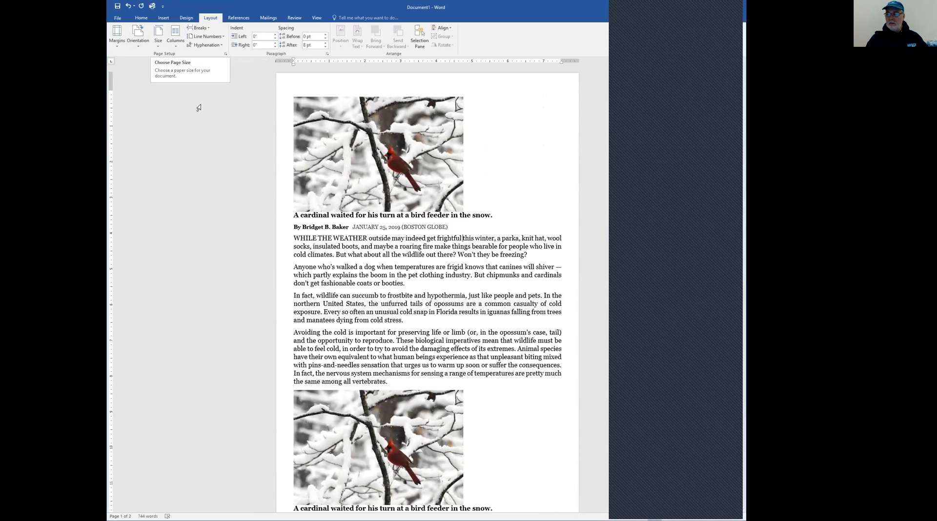
pyautogui.scroll(-5, 324, 258)
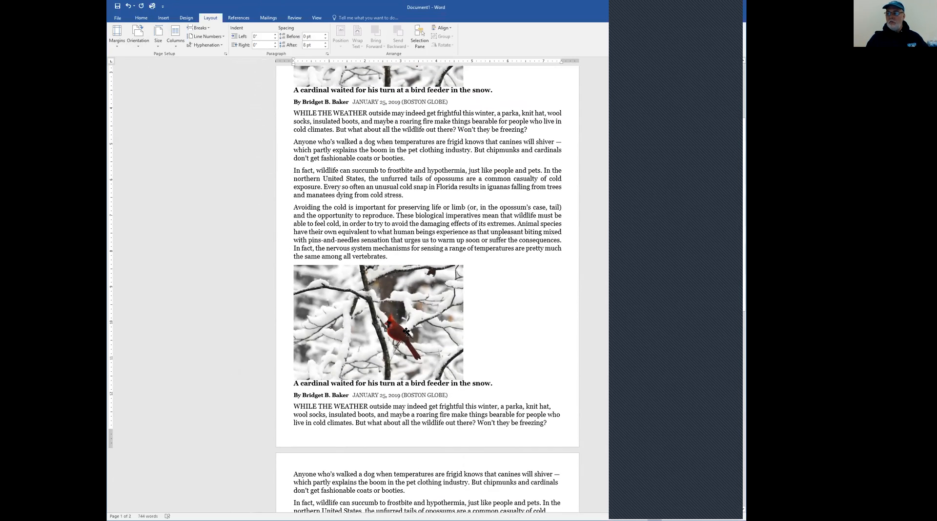
pyautogui.scroll(-7, 413, 346)
pyautogui.scroll(-10, 413, 345)
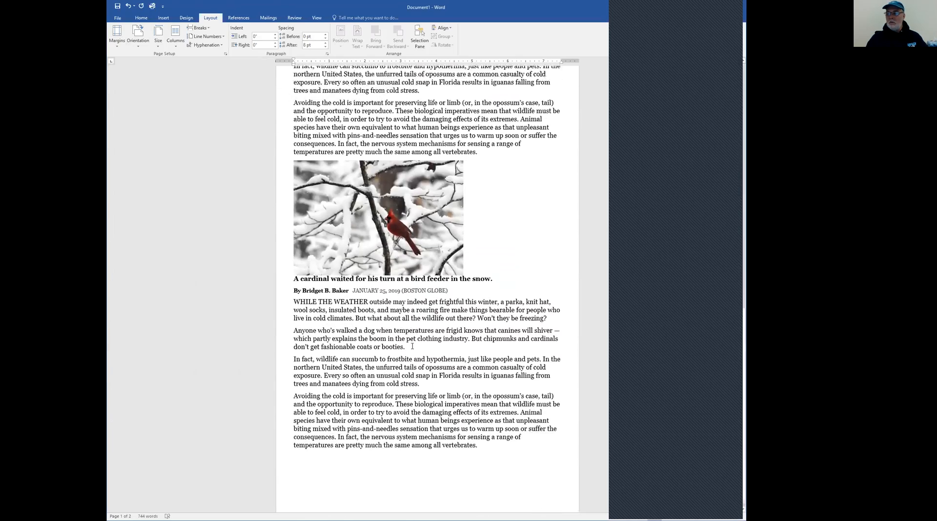
pyautogui.scroll(13, 412, 346)
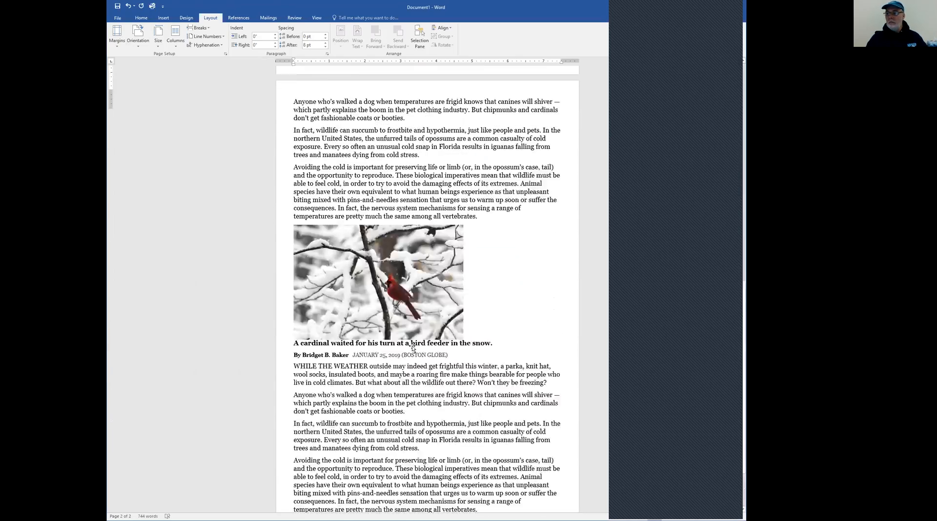
pyautogui.scroll(4, 412, 346)
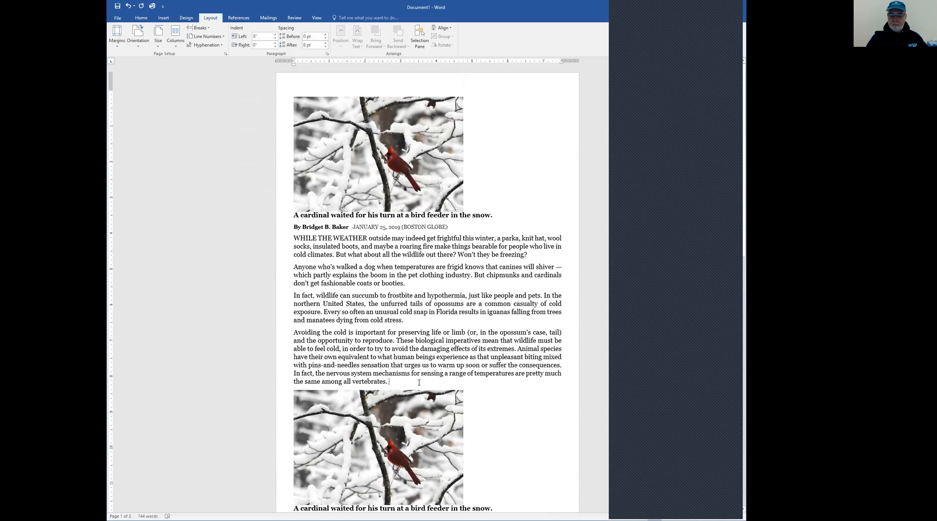
# Insert a page break after the first article so the second copy starts with its picture on page 2
pyautogui.scroll(-3, 419, 382)
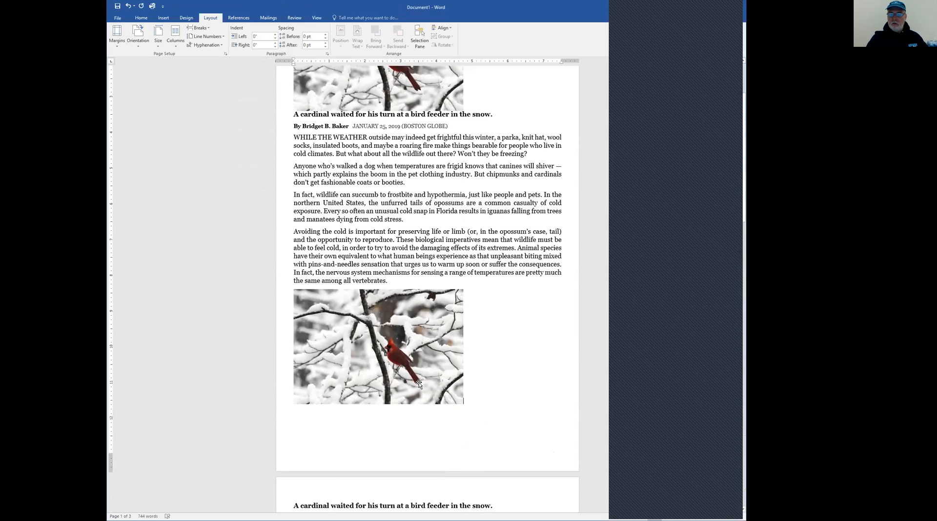
pyautogui.hotkey('ctrl', 'Return')
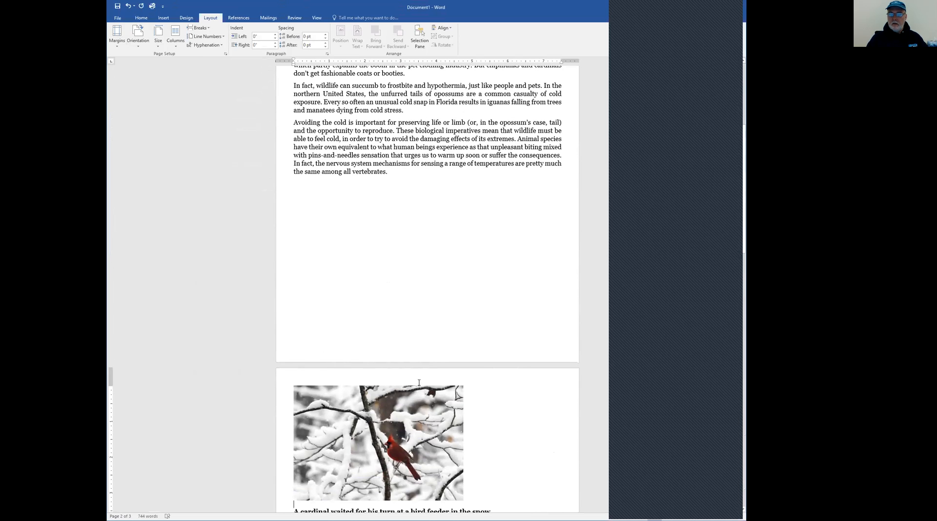
pyautogui.press('Delete')
pyautogui.scroll(7, 419, 383)
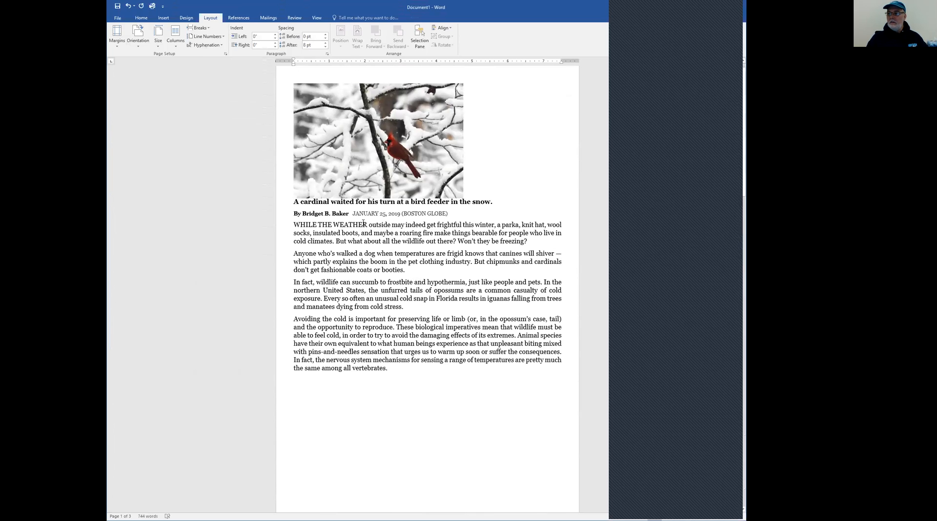
pyautogui.scroll(-1, 369, 266)
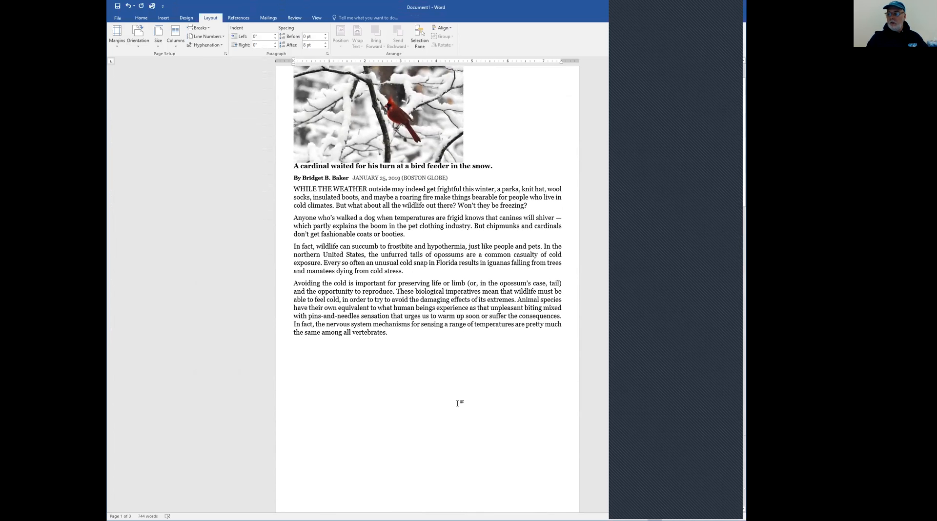
pyautogui.scroll(-2, 394, 387)
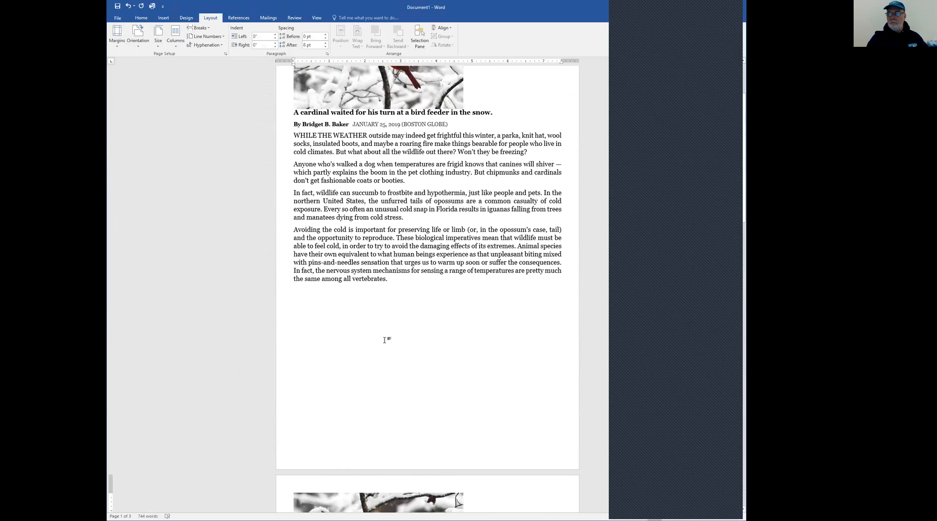
# View the additional paper size settings and their list of sizes, leaving them without making changes
pyautogui.click(160, 47)
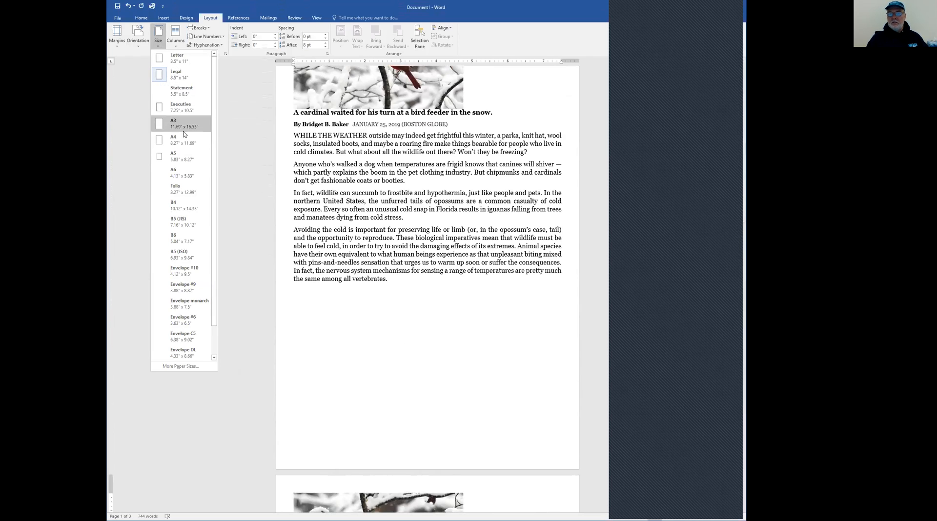
pyautogui.click(179, 368)
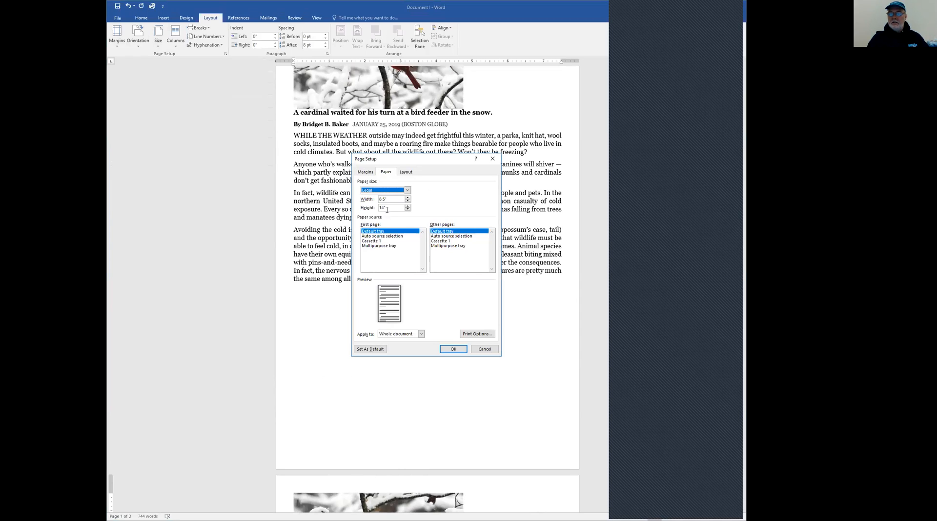
pyautogui.click(407, 190)
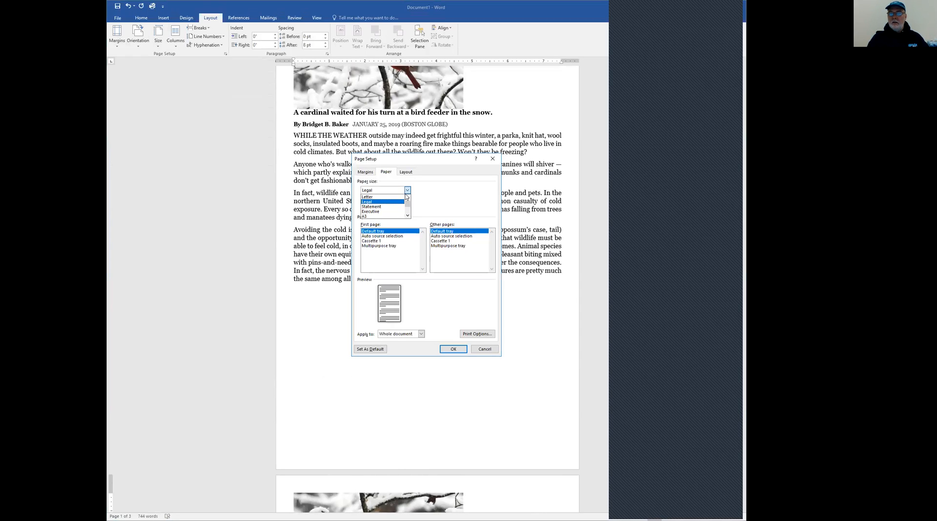
pyautogui.click(409, 191)
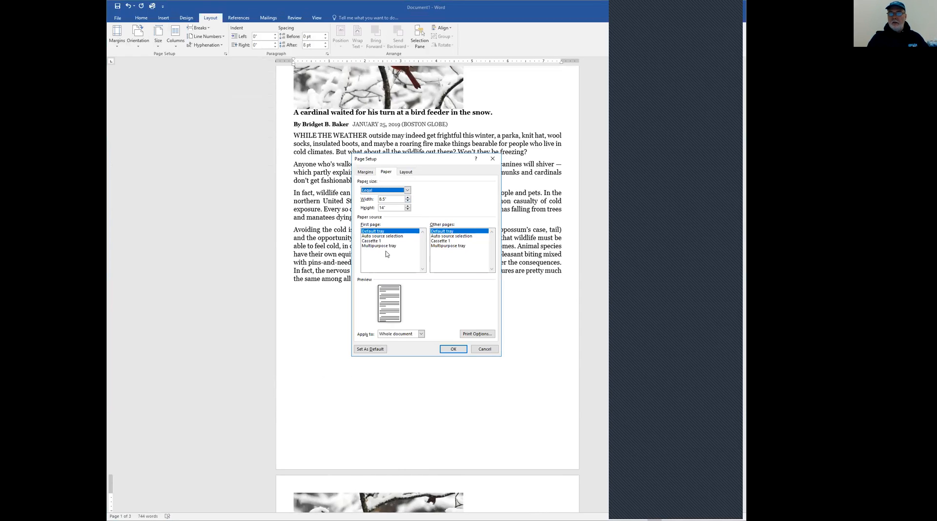
pyautogui.click(484, 349)
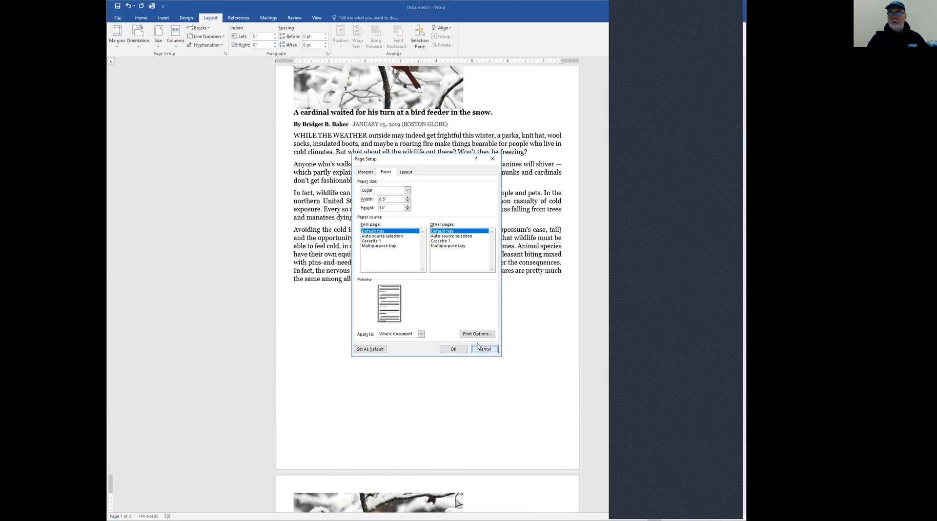
# Set the paper size to Letter, 8.5" x 11", and check the document's pages
pyautogui.click(159, 47)
pyautogui.click(159, 59)
pyautogui.scroll(-5, 325, 223)
pyautogui.scroll(-4, 325, 223)
pyautogui.scroll(4, 326, 219)
pyautogui.scroll(-5, 326, 217)
pyautogui.scroll(10, 328, 222)
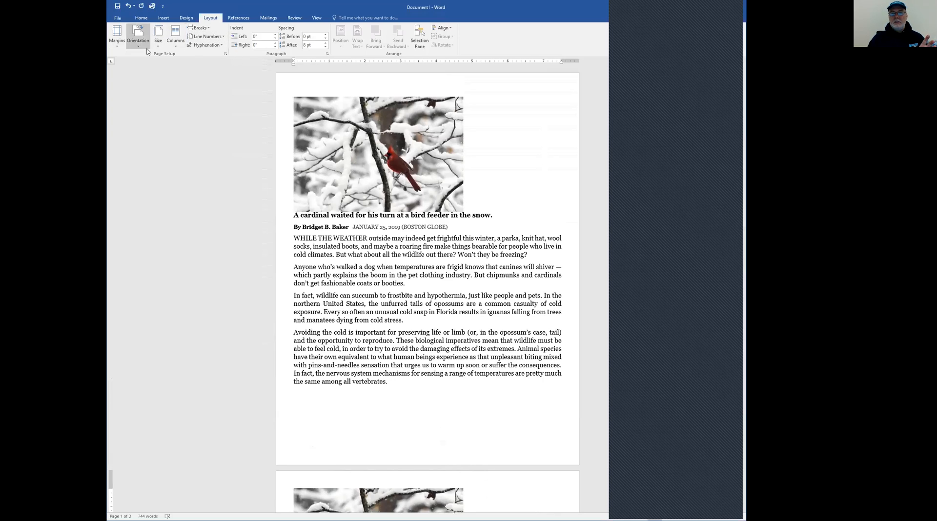
# Open the full page setup options and review the Margins, Paper and Layout settings
pyautogui.click(225, 54)
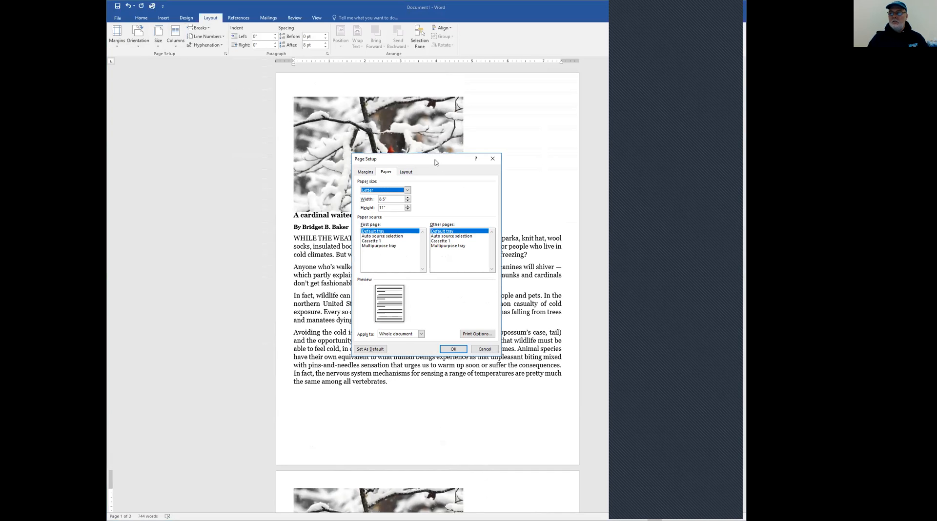
pyautogui.moveTo(436, 163); pyautogui.dragTo(215, 96)
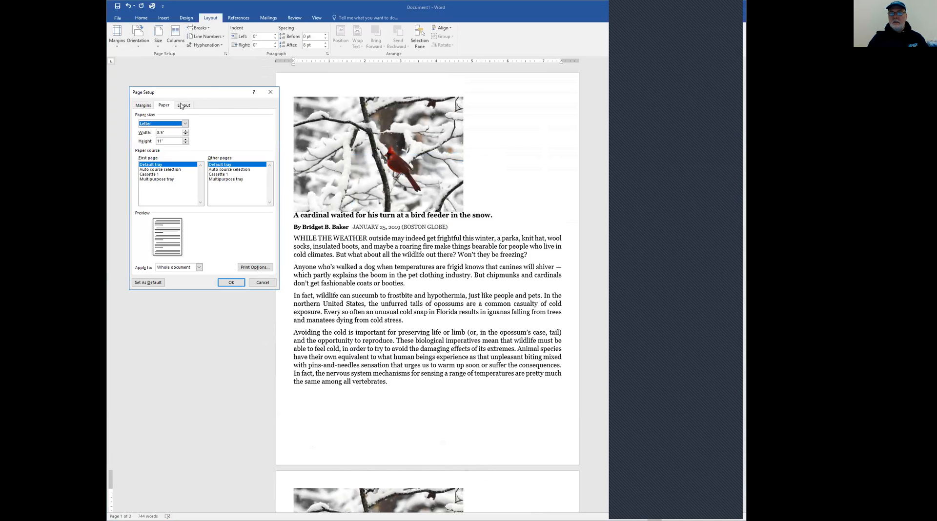
pyautogui.click(146, 105)
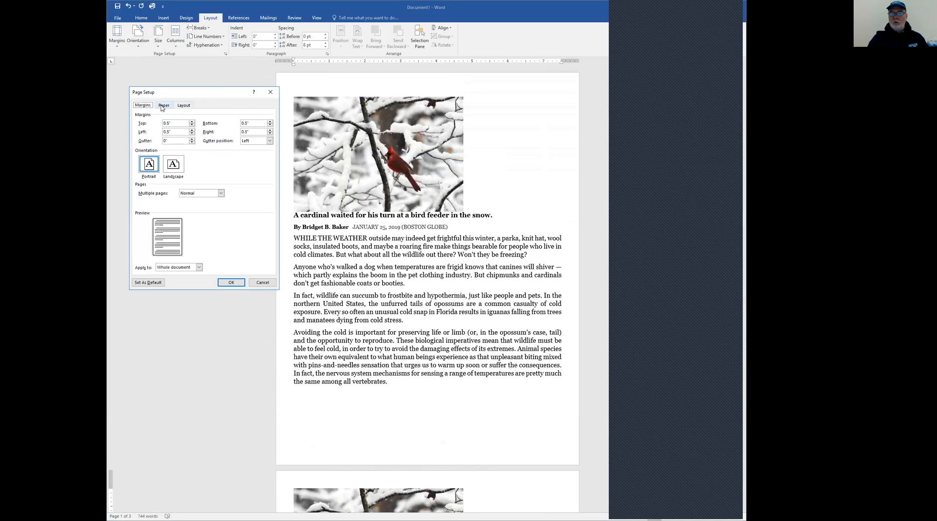
pyautogui.click(164, 107)
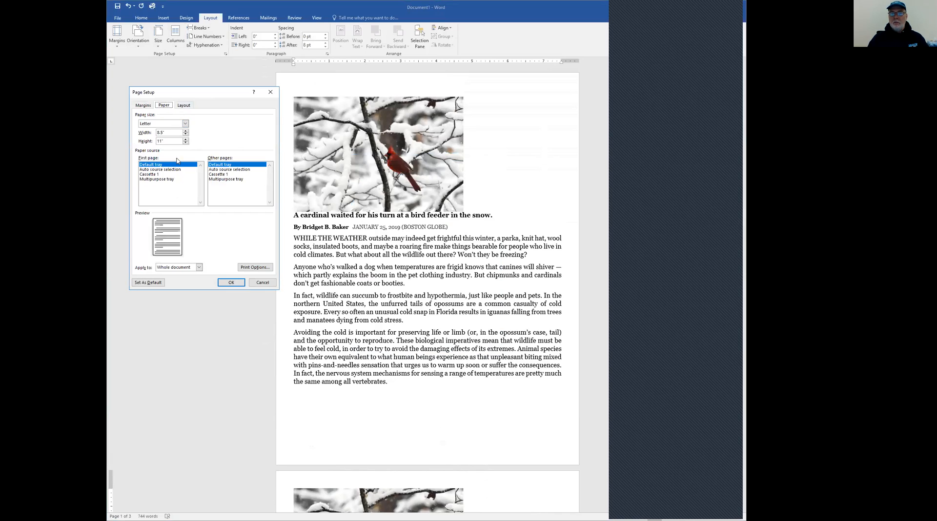
pyautogui.click(188, 109)
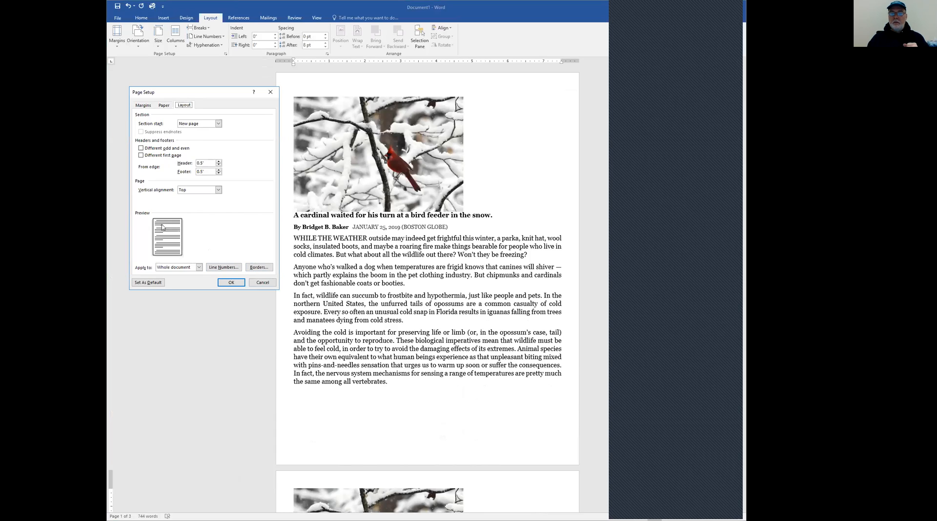
pyautogui.click(165, 108)
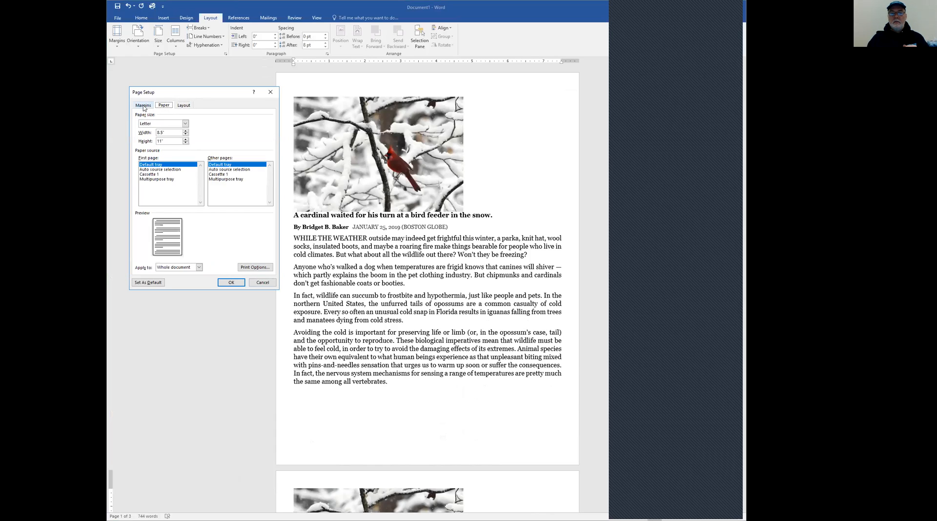
pyautogui.click(143, 107)
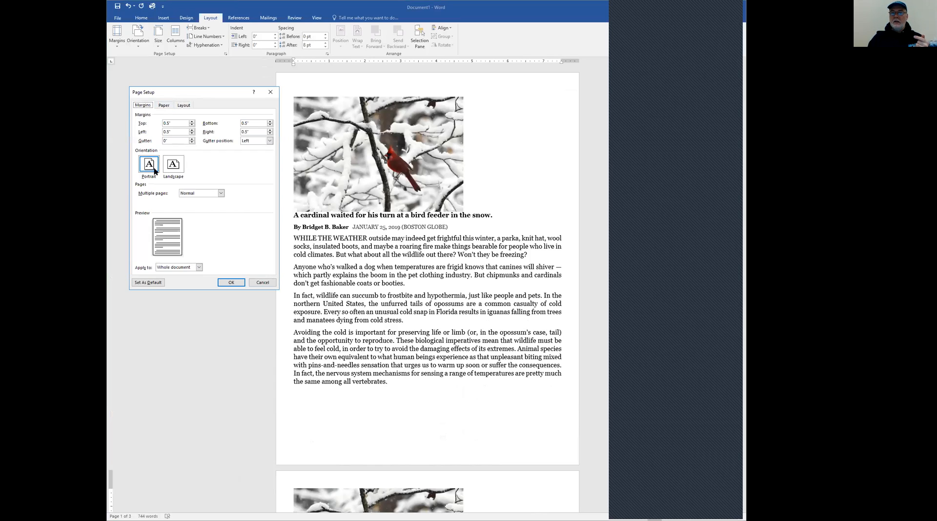
# Try landscape and portrait orientation and the Book fold multiple-pages option in the page setup, leaving without applying them
pyautogui.click(177, 166)
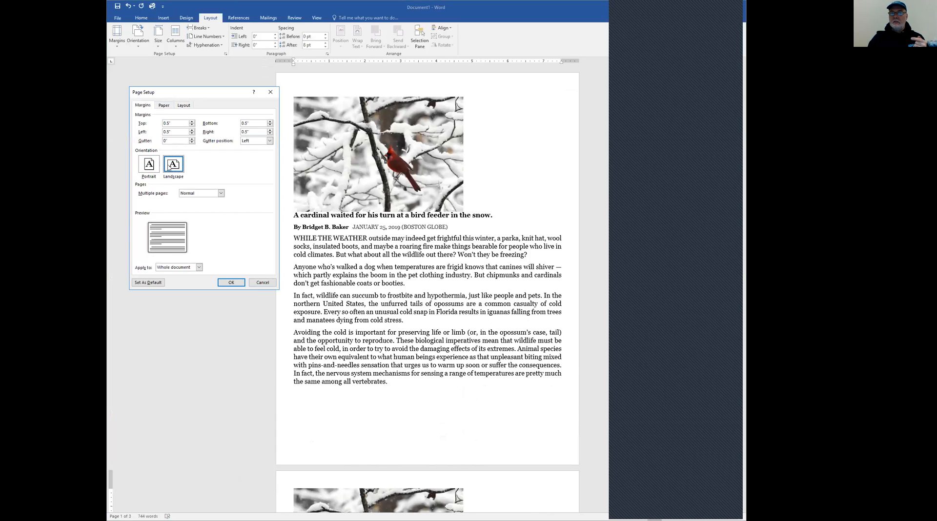
pyautogui.click(151, 168)
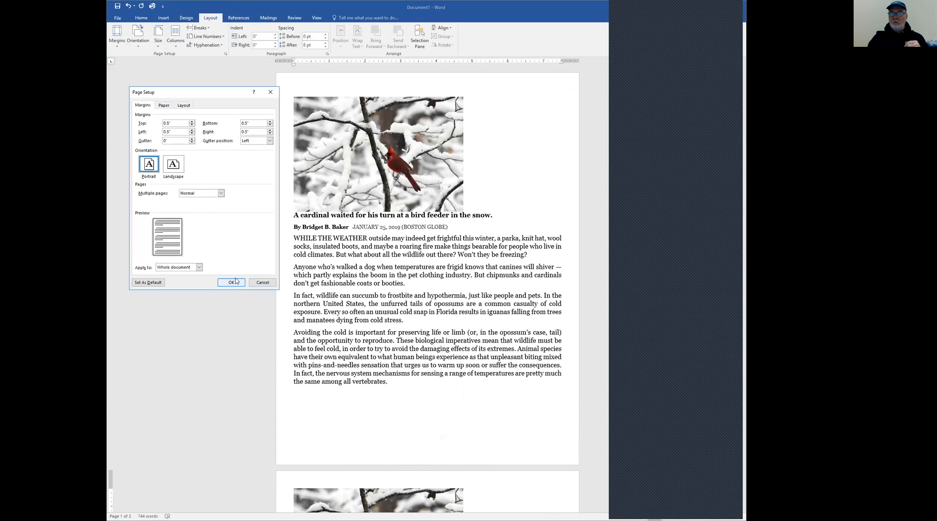
pyautogui.click(221, 194)
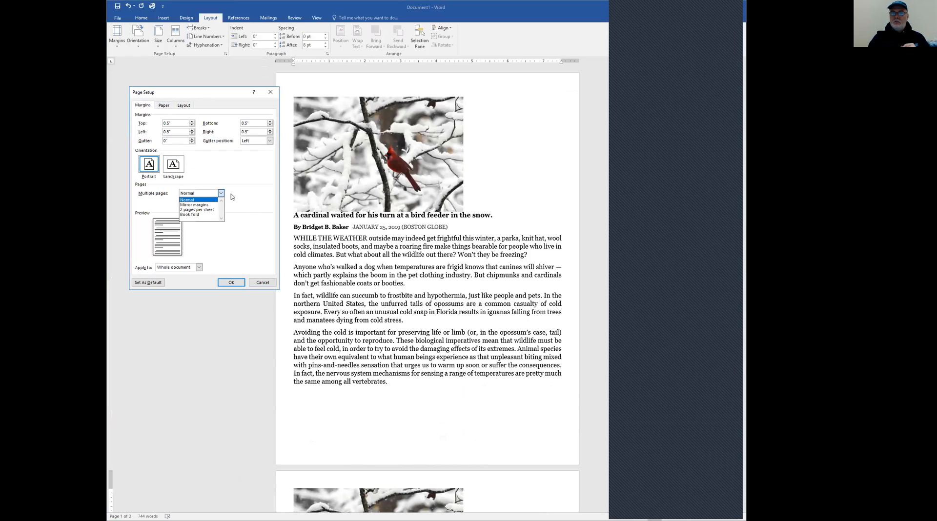
pyautogui.click(191, 216)
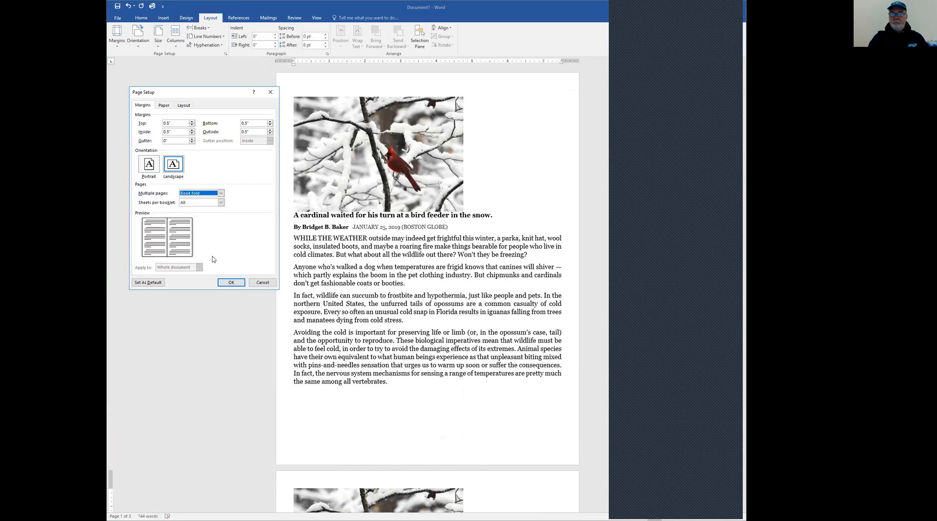
pyautogui.click(261, 284)
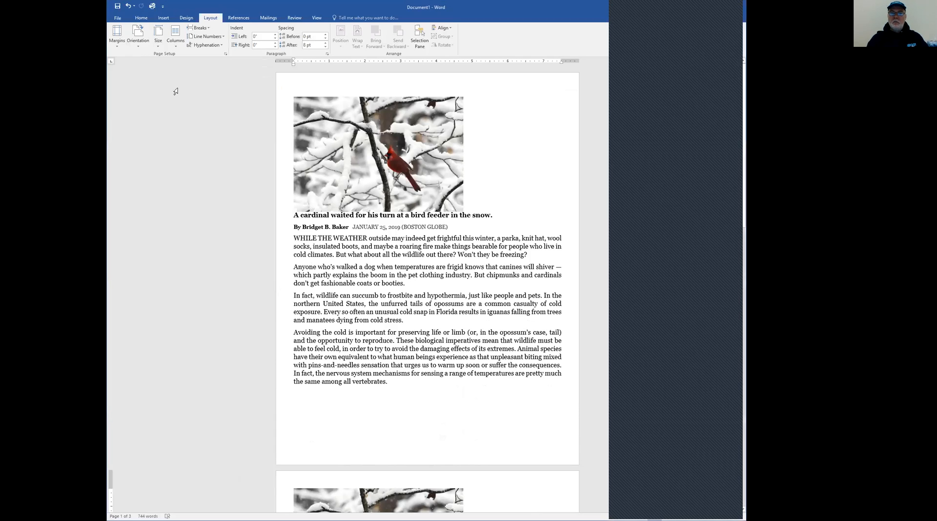
pyautogui.click(224, 53)
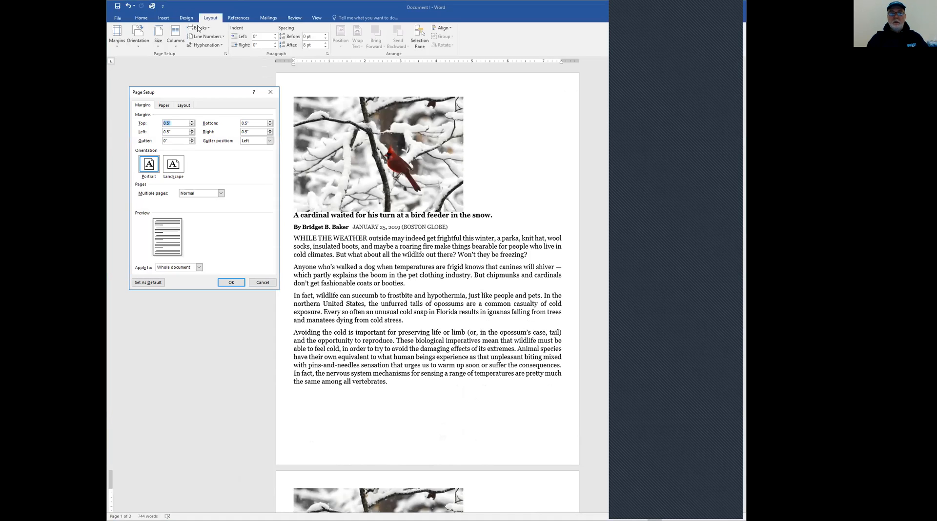
pyautogui.click(271, 93)
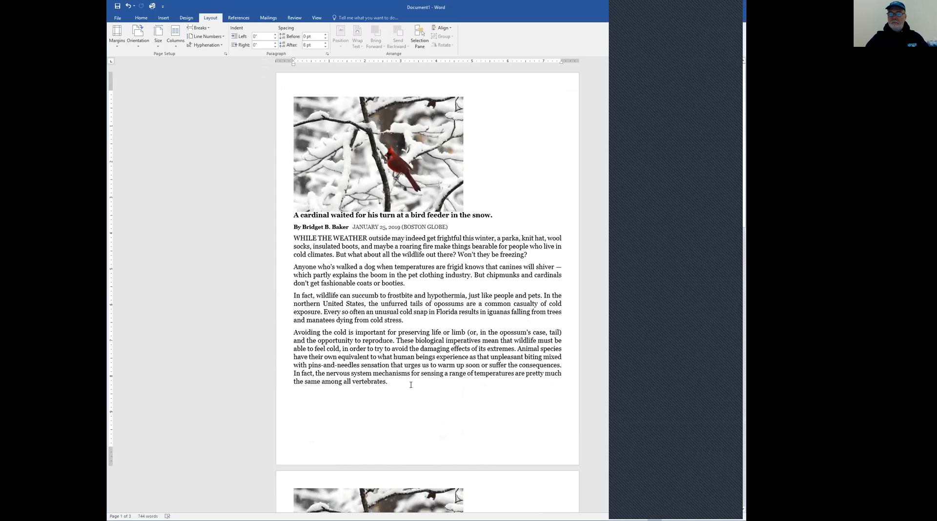
# Push the first article's last paragraph, "Avoiding the cold", onto page 2 by adding blank lines before it
pyautogui.click(294, 333)
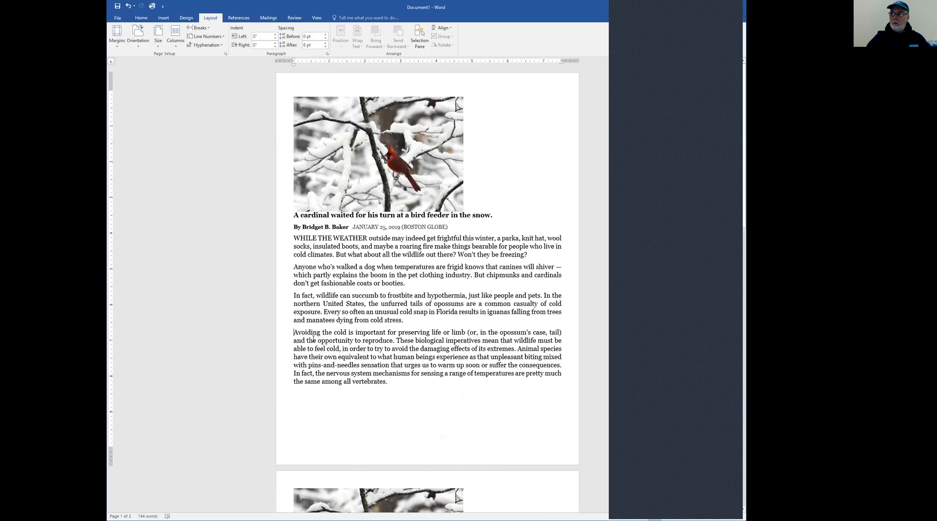
pyautogui.moveTo(294, 333); pyautogui.dragTo(398, 383)
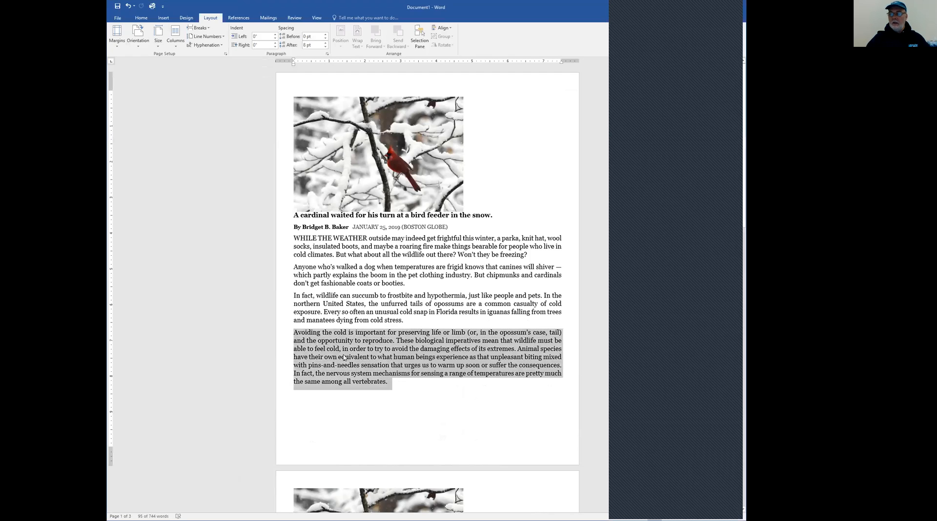
pyautogui.click(314, 340)
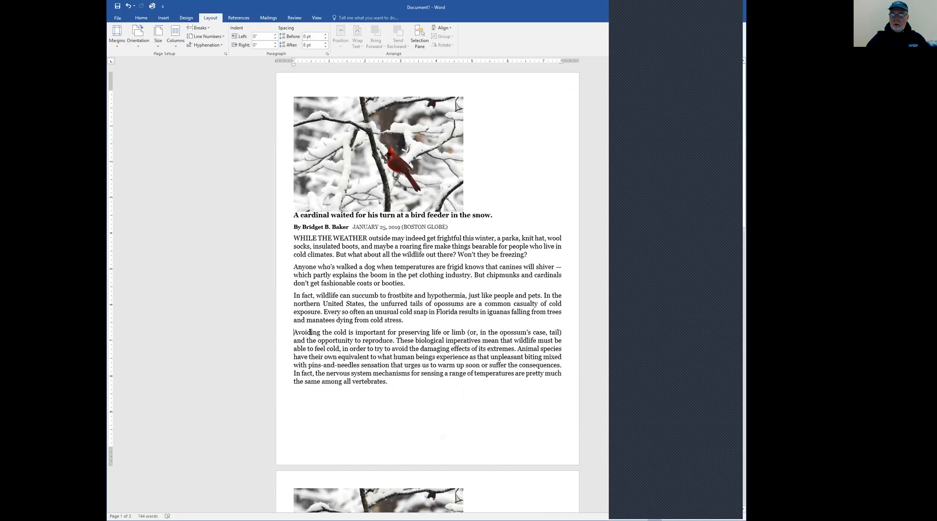
pyautogui.press('Return')
pyautogui.press('Return')
pyautogui.press('Return')
pyautogui.press('Return')
pyautogui.press('Return')
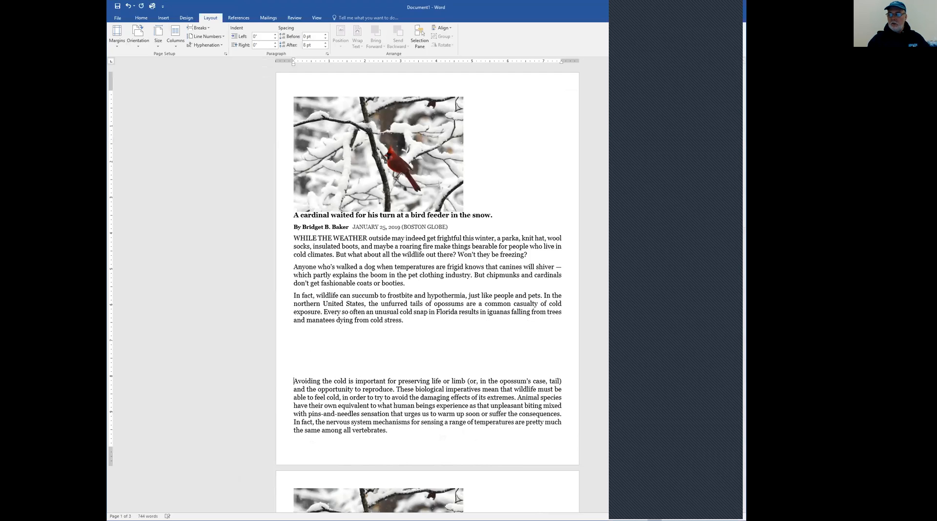
pyautogui.press('Return')
pyautogui.press('Return')
pyautogui.press('Return')
pyautogui.press('Return')
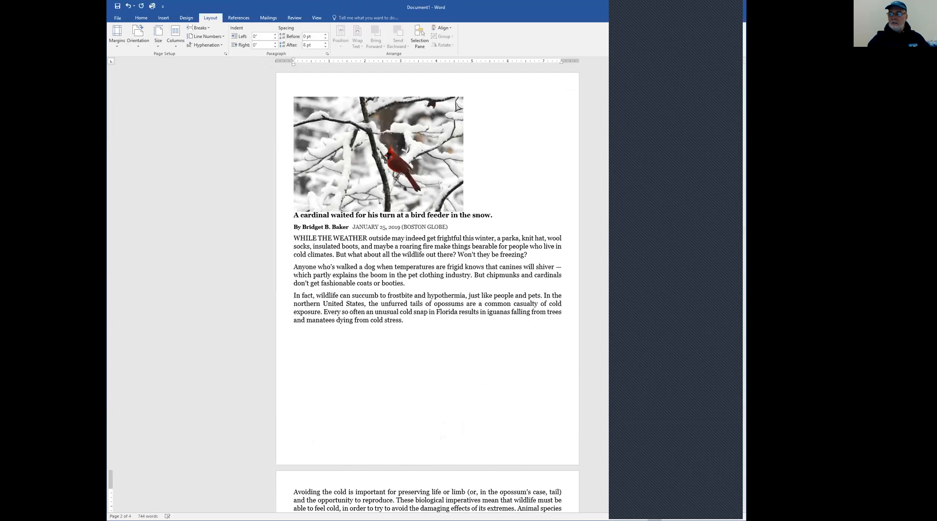
# Remove the blank lines before the first article's "Avoiding the cold" paragraph
pyautogui.press('BackSpace')
pyautogui.press('BackSpace')
pyautogui.press('BackSpace')
pyautogui.press('BackSpace')
pyautogui.press('BackSpace')
pyautogui.press('BackSpace')
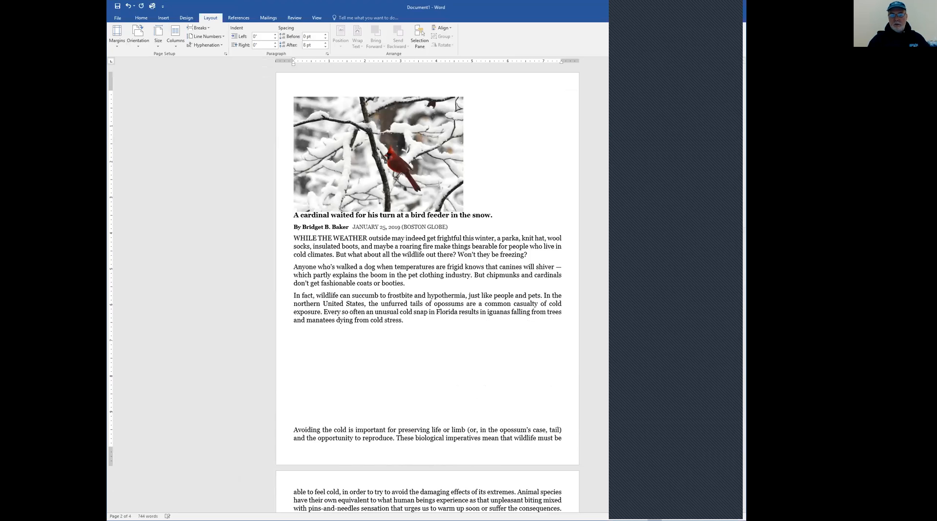
pyautogui.press('BackSpace')
pyautogui.press('BackSpace')
pyautogui.press('BackSpace')
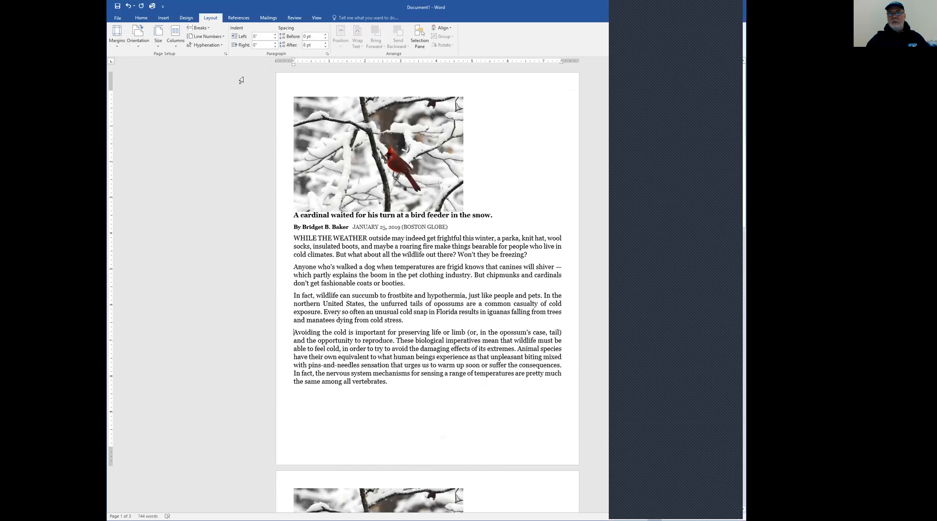
# Insert a page break before the first article's "Avoiding the cold" paragraph and check the resulting pages
pyautogui.click(209, 29)
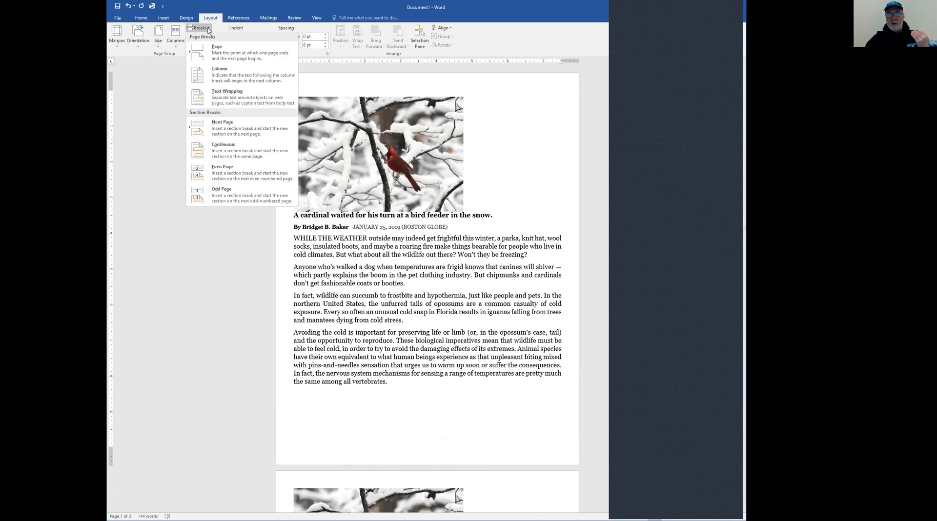
pyautogui.click(219, 52)
pyautogui.scroll(-4, 364, 266)
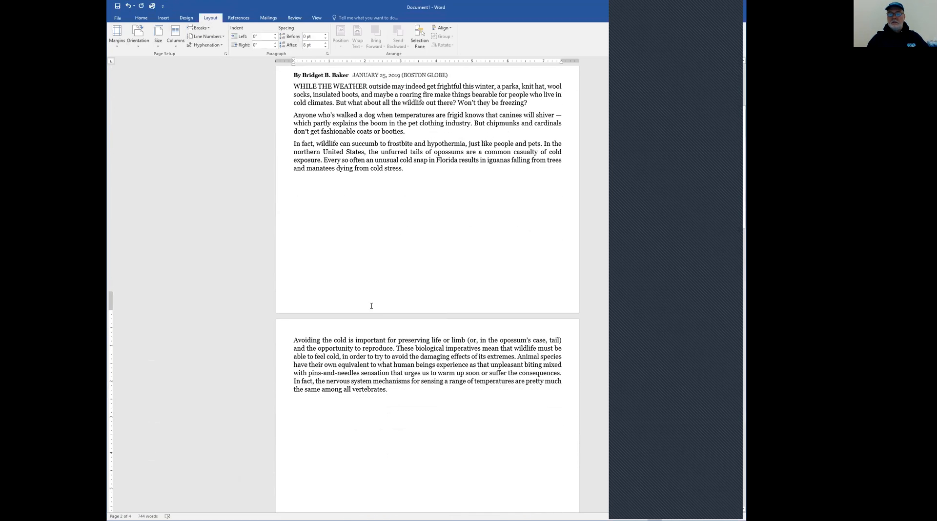
pyautogui.scroll(-5, 322, 338)
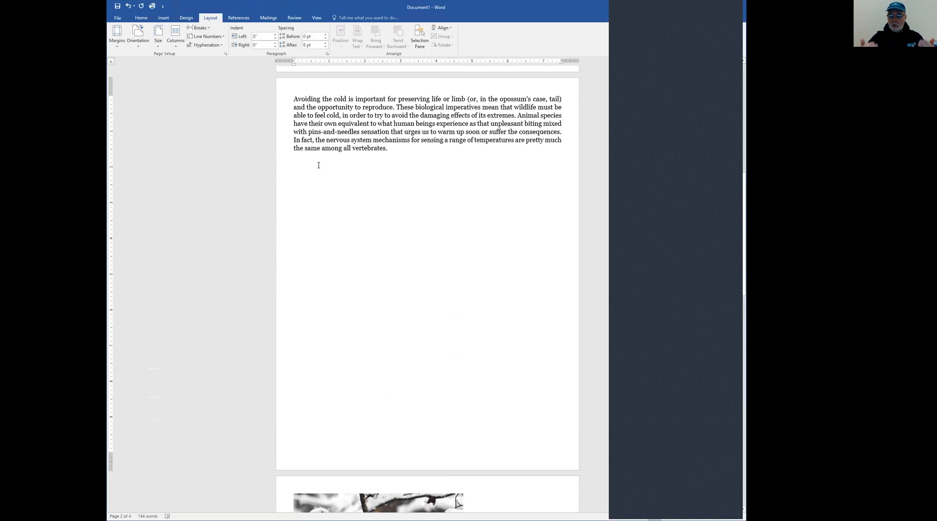
# Delete the page break between the first article's last paragraph and the second article's picture, and check the following pages
pyautogui.press('Delete')
pyautogui.press('Delete')
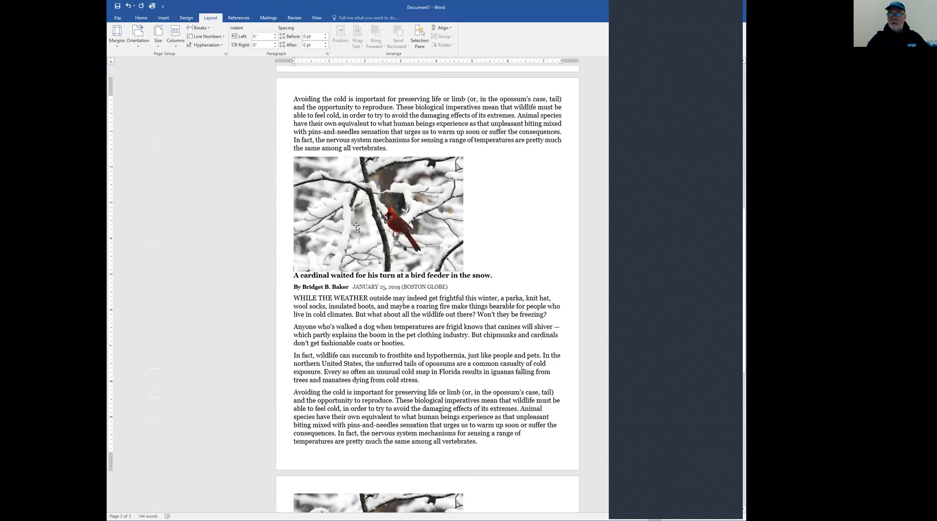
pyautogui.scroll(-5, 357, 227)
pyautogui.scroll(5, 355, 227)
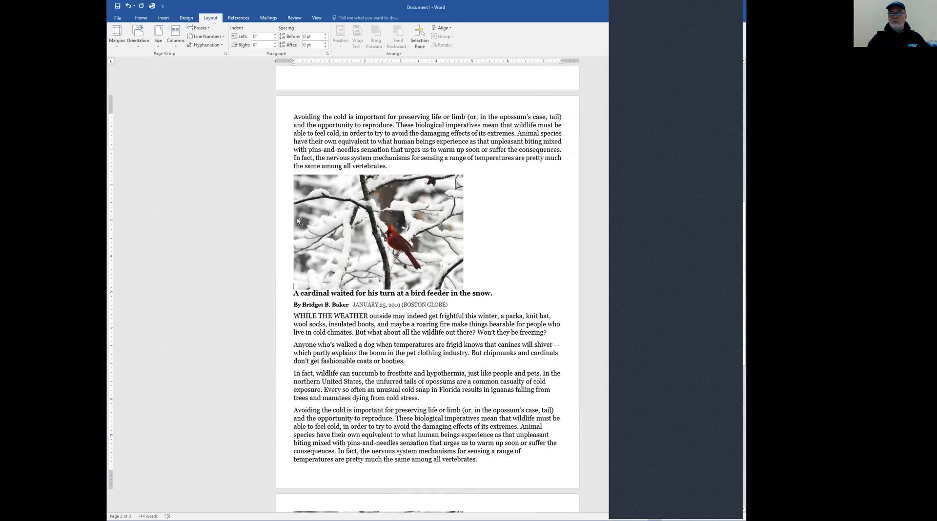
# Insert a page break before the second article's "Avoiding the cold" paragraph
pyautogui.click(199, 28)
pyautogui.click(219, 53)
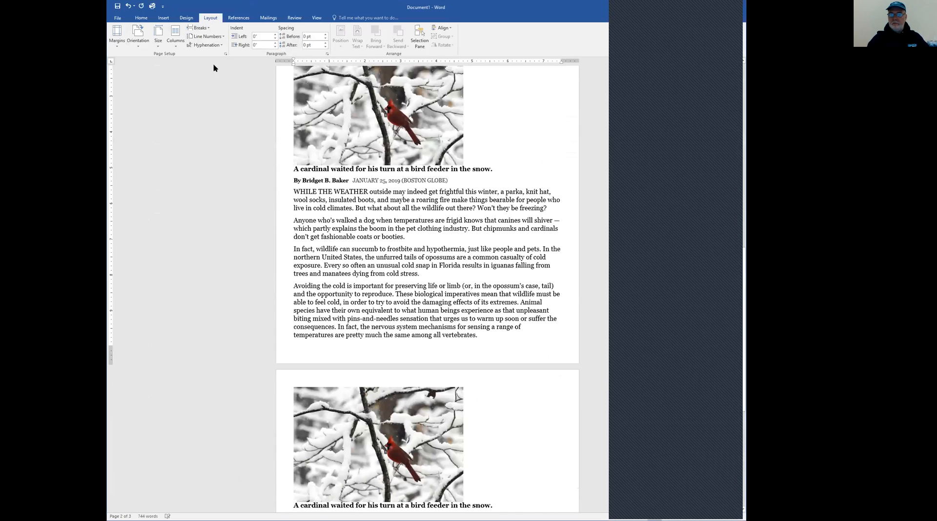
pyautogui.scroll(-4, 327, 192)
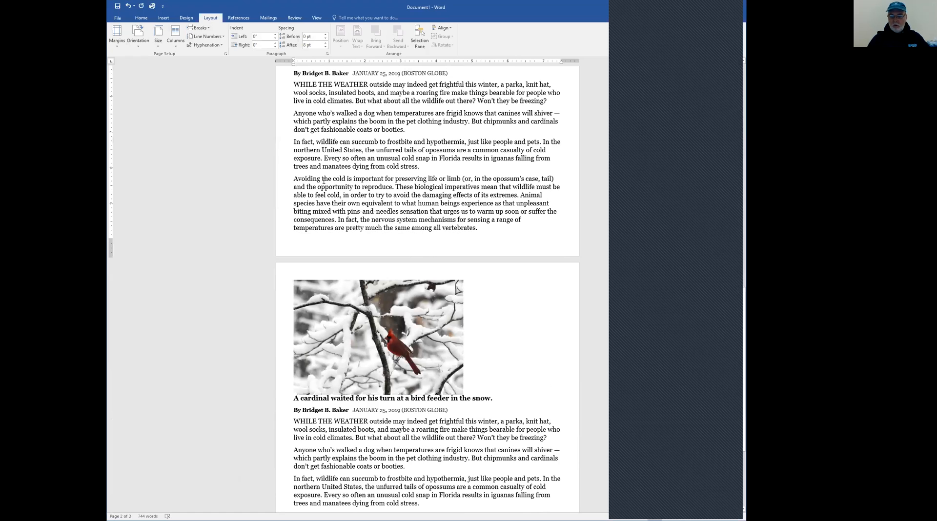
pyautogui.hotkey('ctrl', 'Return')
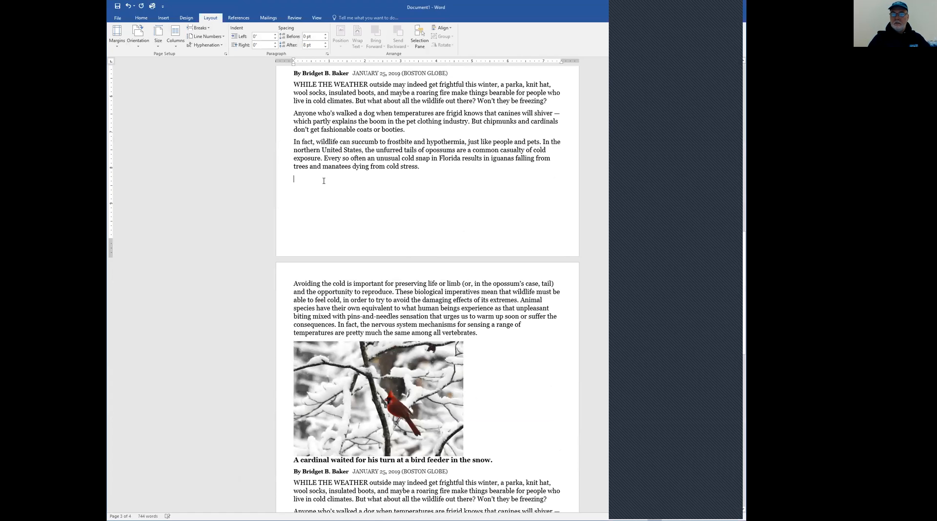
# Write the note "<Ctrl> + <Enter>" on the empty line at the new page break in the second article
pyautogui.write('<C')
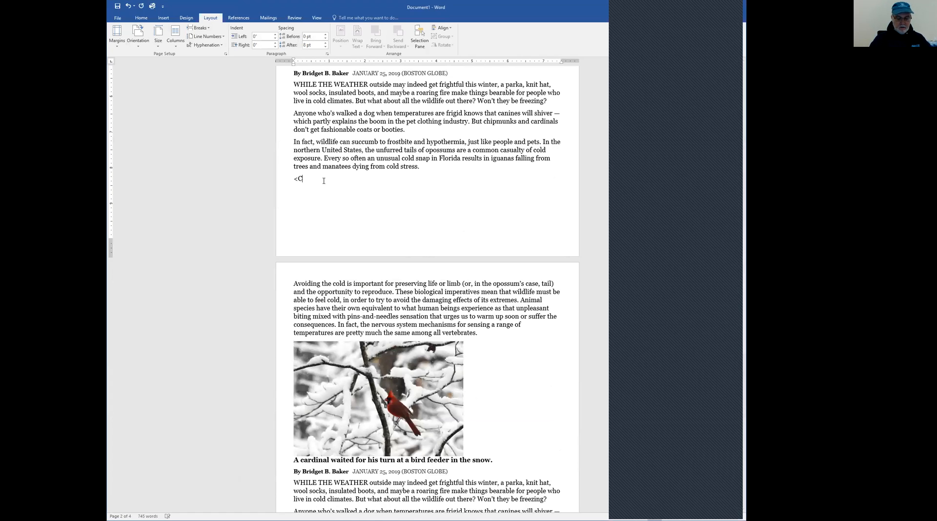
pyautogui.write('trl> + <Enter>')
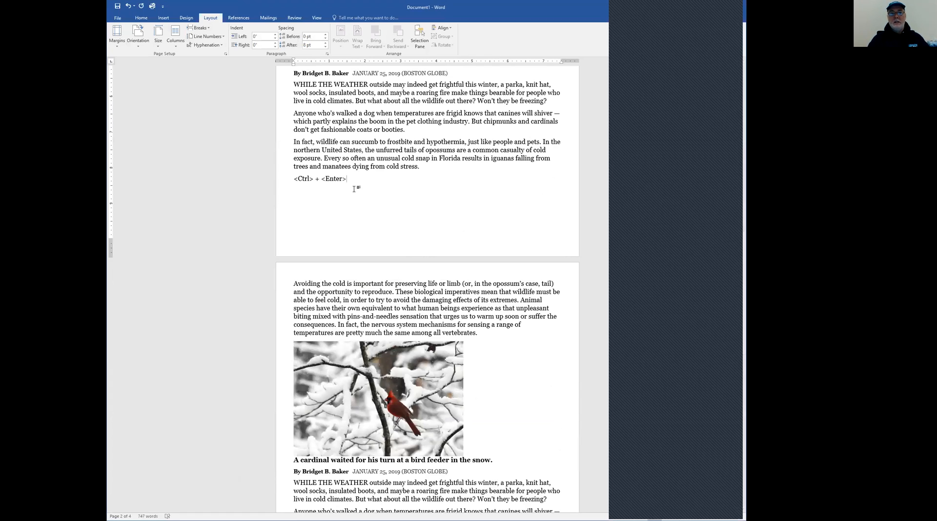
# Erase the shortcut note and delete the page break before the second article's last paragraph
pyautogui.press('BackSpace')
pyautogui.press('BackSpace')
pyautogui.press('BackSpace')
pyautogui.press('BackSpace')
pyautogui.press('BackSpace')
pyautogui.press('BackSpace')
pyautogui.press('BackSpace')
pyautogui.press('BackSpace')
pyautogui.press('BackSpace')
pyautogui.press('BackSpace')
pyautogui.press('BackSpace')
pyautogui.press('BackSpace')
pyautogui.press('BackSpace')
pyautogui.press('BackSpace')
pyautogui.press('BackSpace')
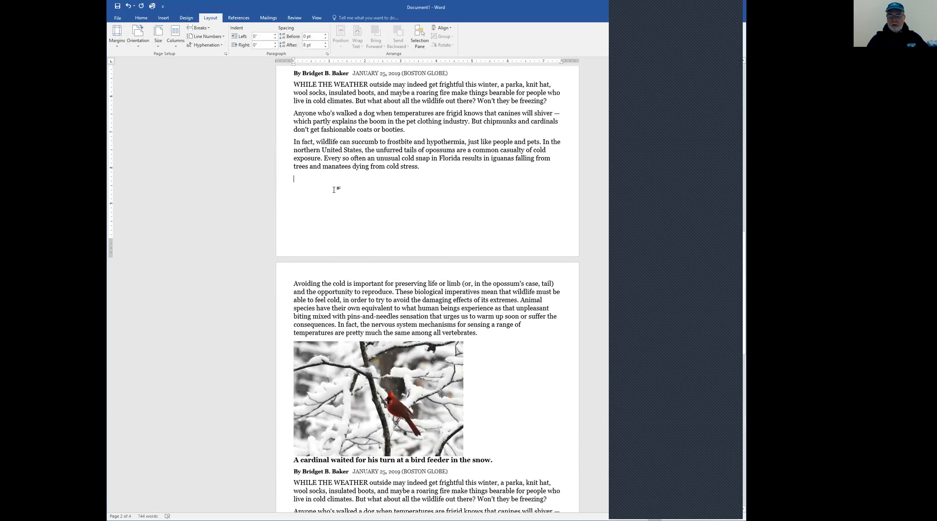
pyautogui.press('Delete')
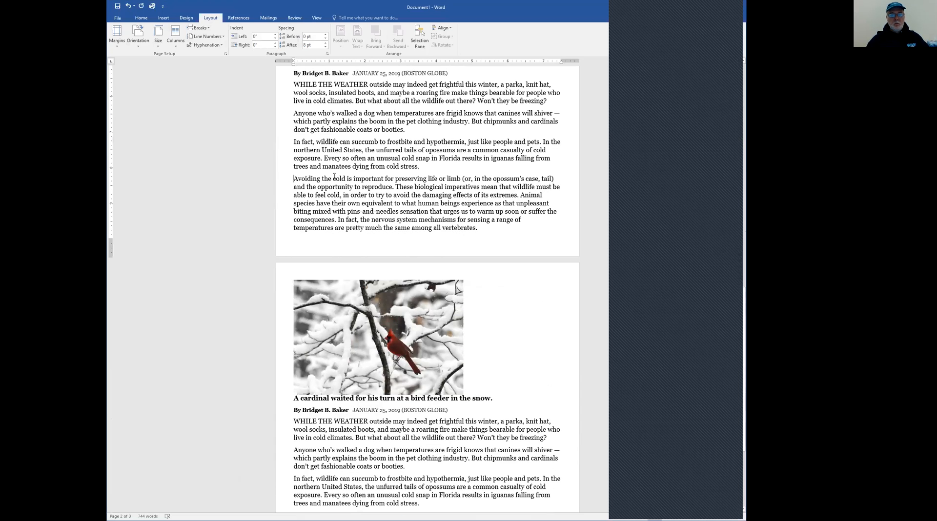
# Delete the page break before the first article's "Avoiding the cold" paragraph to bring it back to page 1
pyautogui.scroll(20, 322, 202)
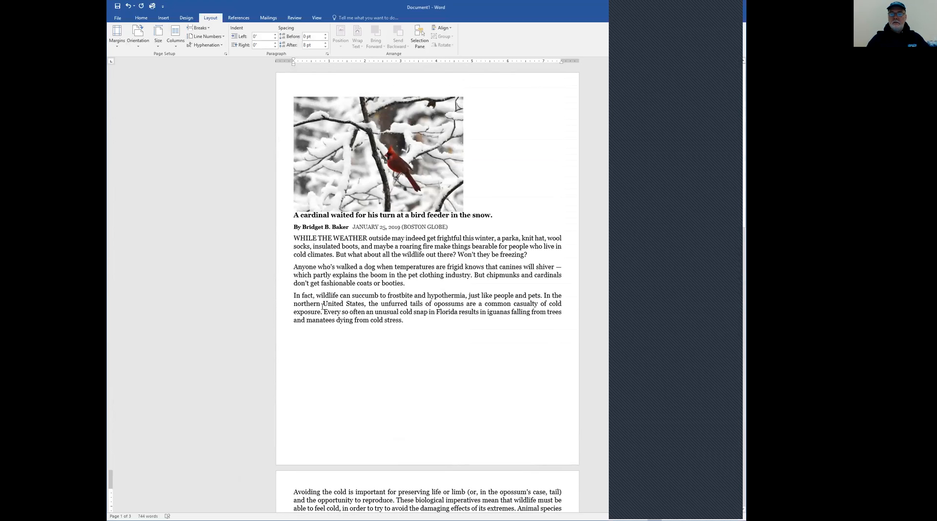
pyautogui.click(309, 342)
pyautogui.press('Delete')
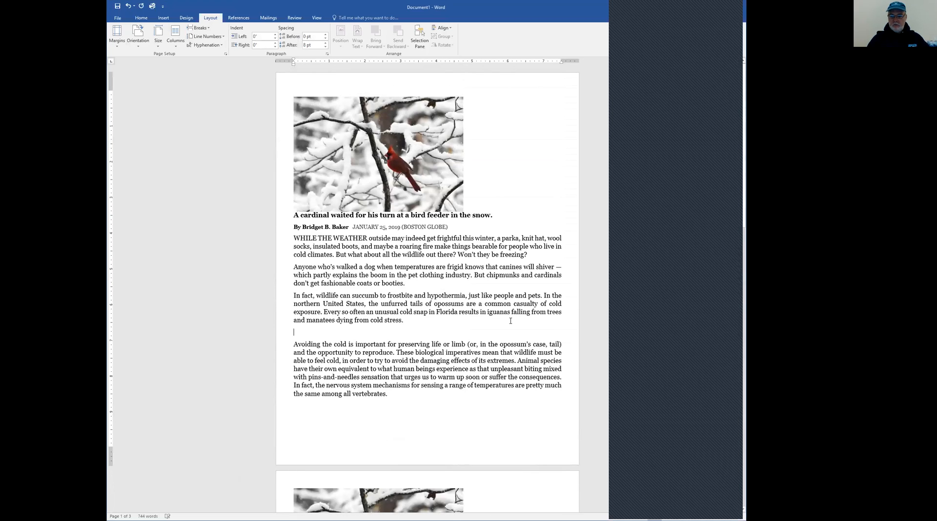
# Remove the empty lines before the first article's "Avoiding the cold" paragraph and above its cardinal picture
pyautogui.press('Delete')
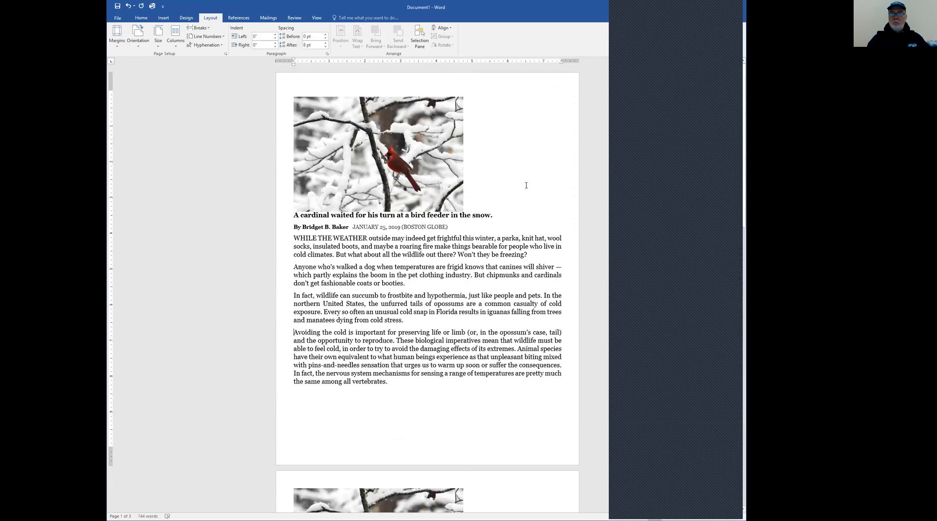
pyautogui.click(293, 204)
pyautogui.click(292, 218)
pyautogui.press('BackSpace')
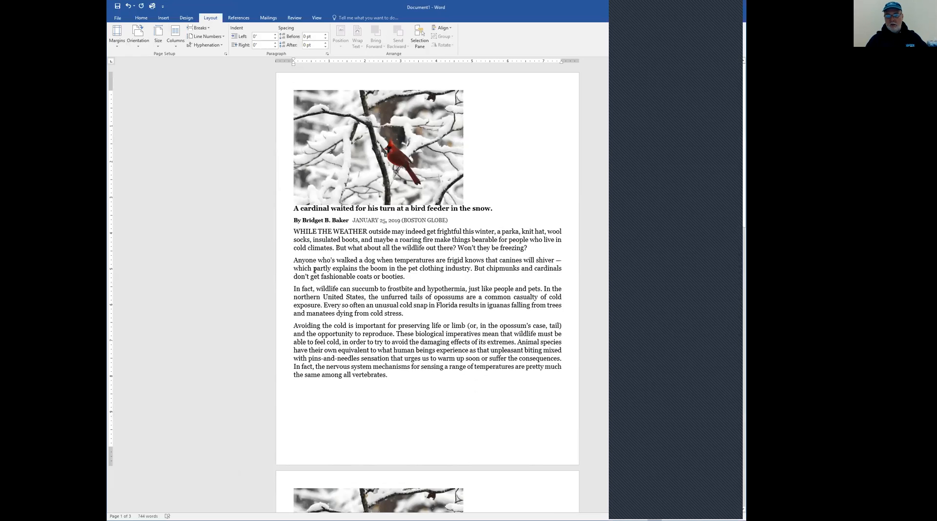
pyautogui.press('Return')
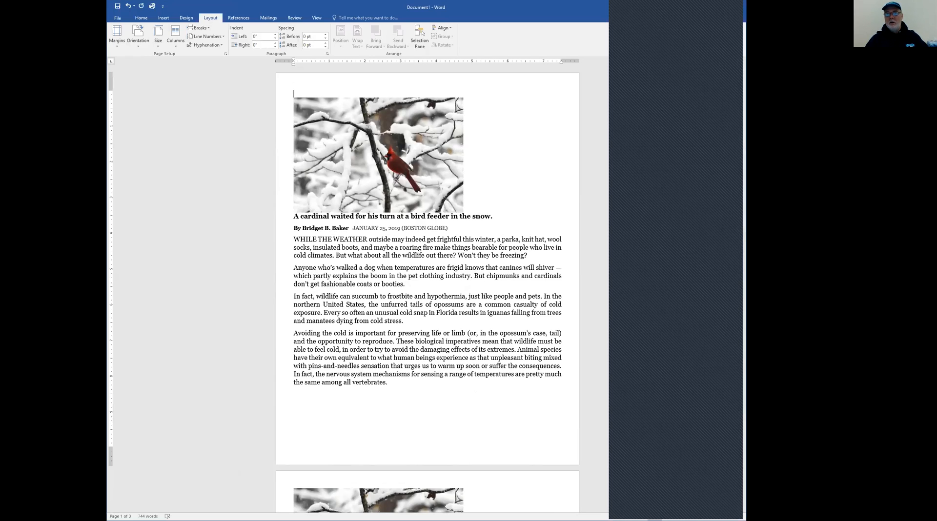
pyautogui.press('BackSpace')
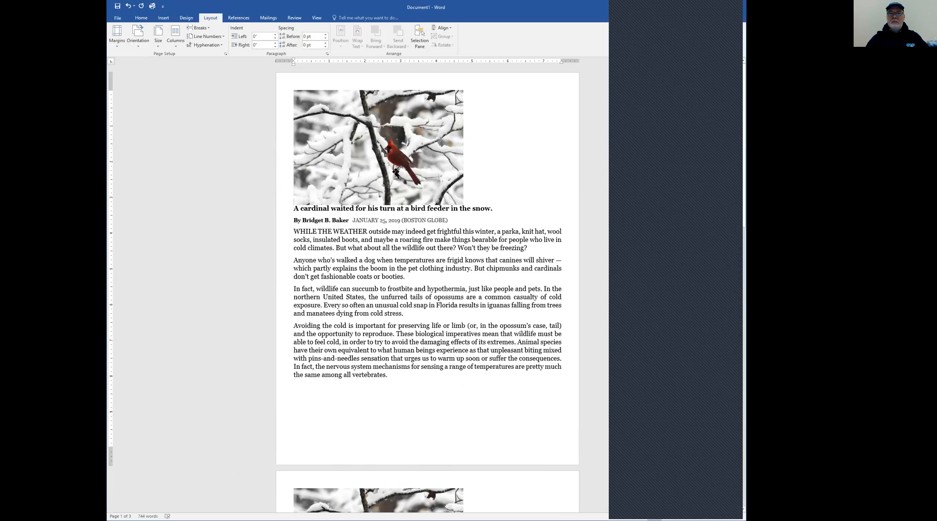
# Insert the built-in Ion (Dark) cover page at the start of the document
pyautogui.click(164, 18)
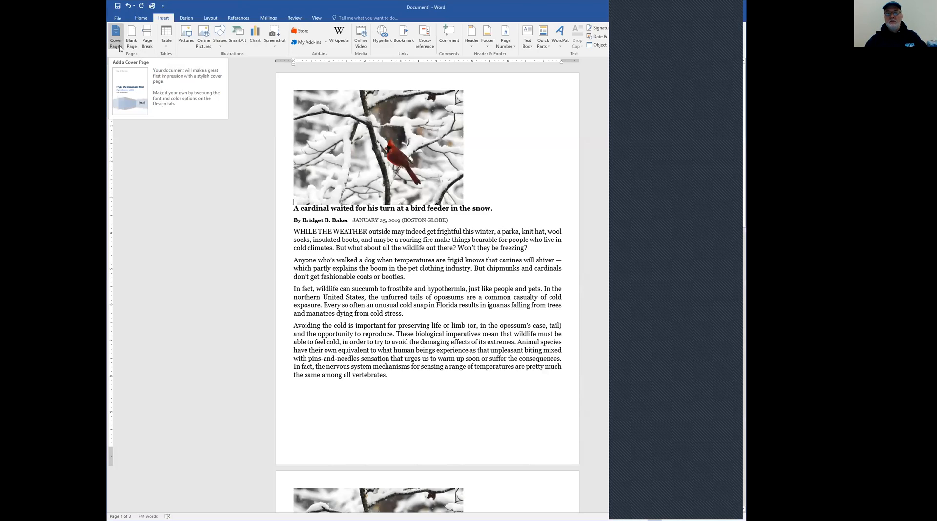
pyautogui.click(120, 47)
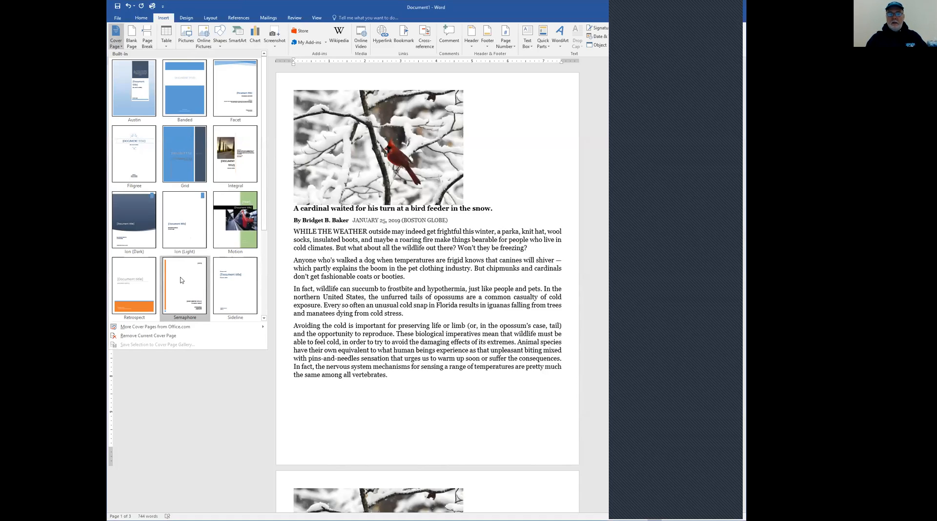
pyautogui.moveTo(141, 328)
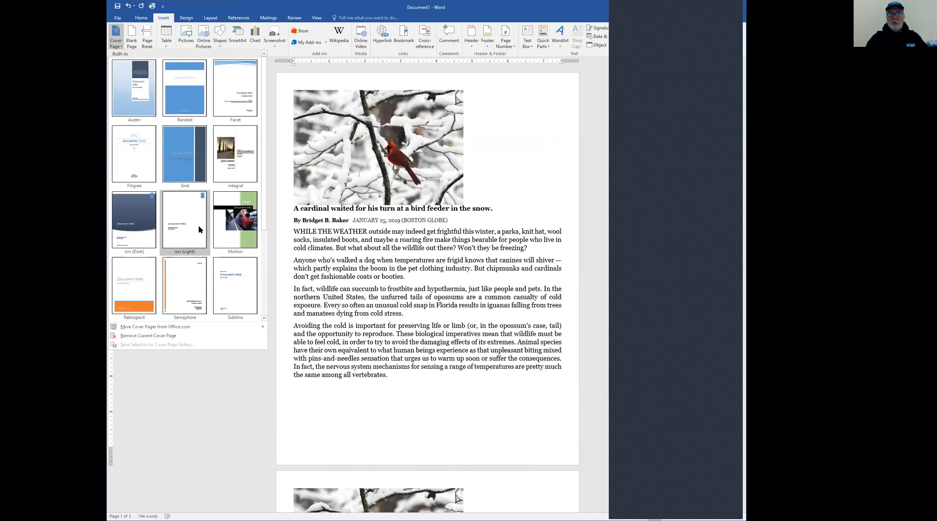
pyautogui.click(141, 228)
pyautogui.scroll(3, 312, 266)
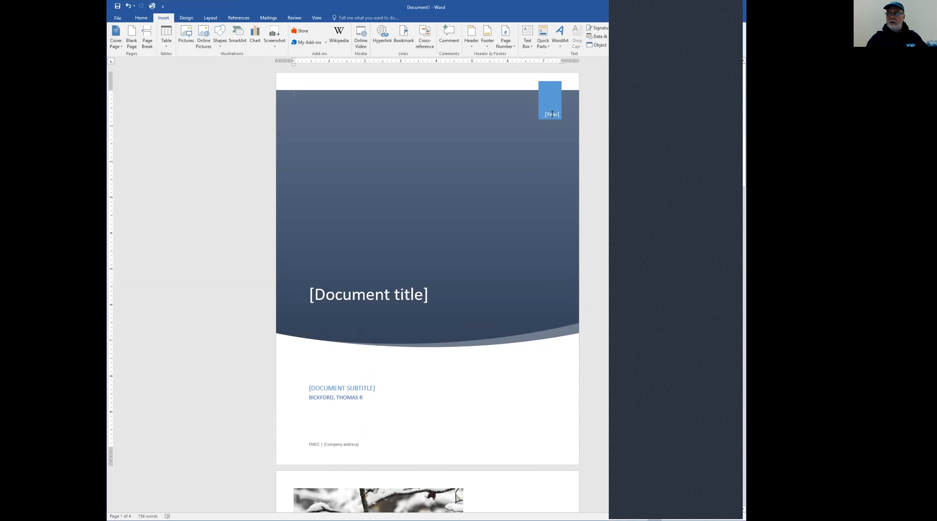
# Open the year field on the cover page for editing
pyautogui.click(552, 113)
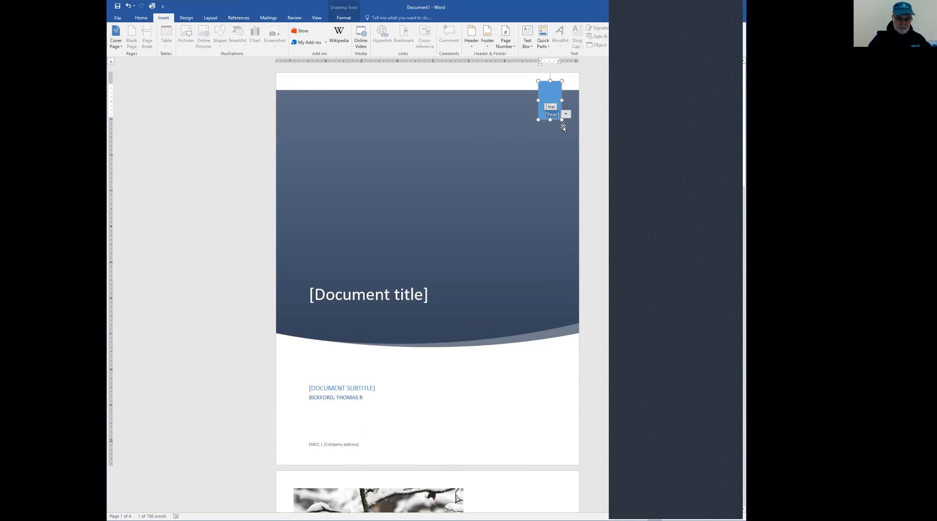
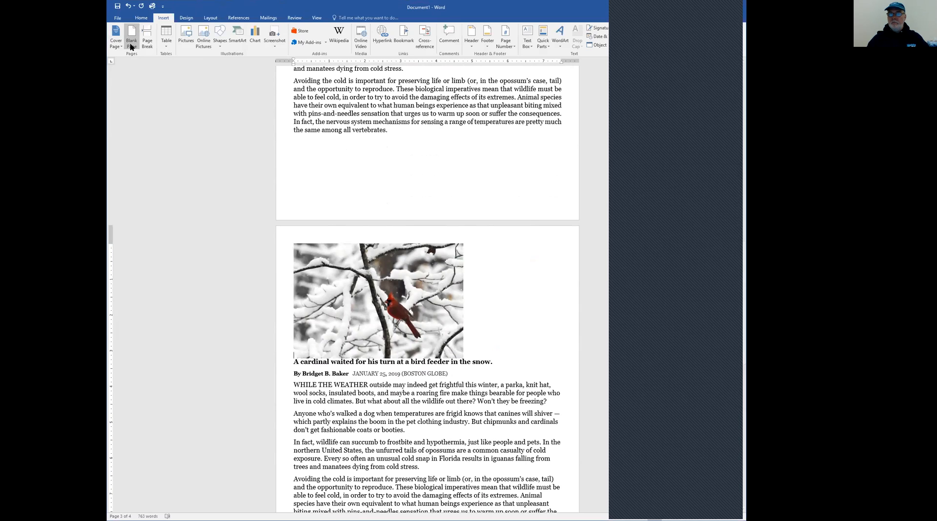
# Insert a blank page before the second article's cardinal picture and check the pages around it
pyautogui.click(132, 44)
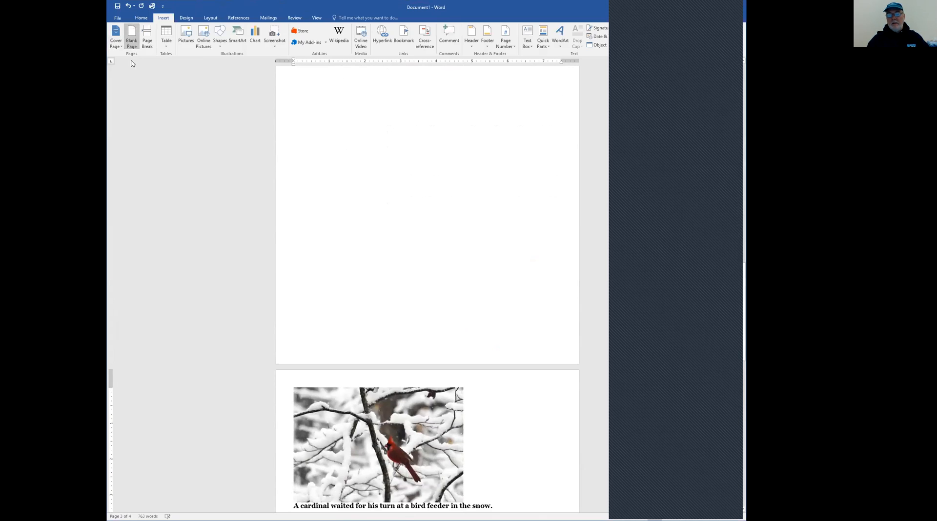
pyautogui.scroll(10, 242, 250)
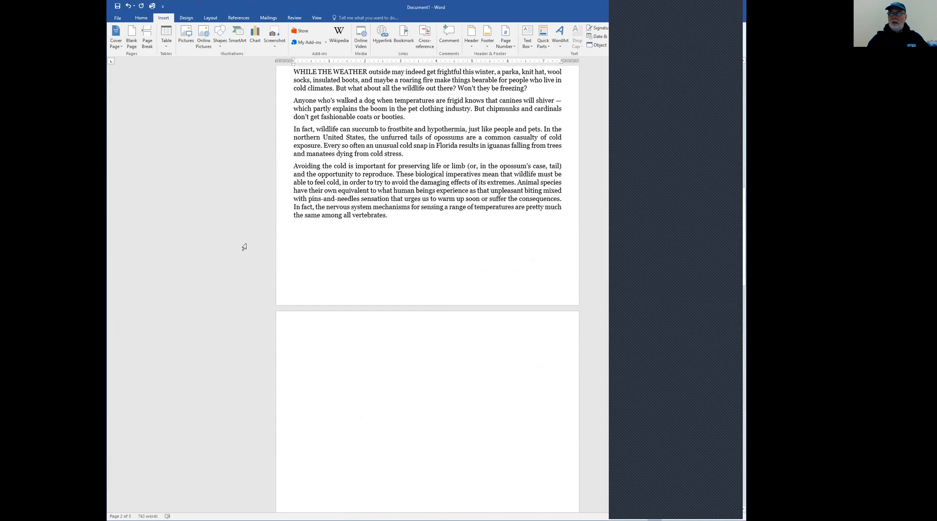
pyautogui.scroll(-14, 244, 251)
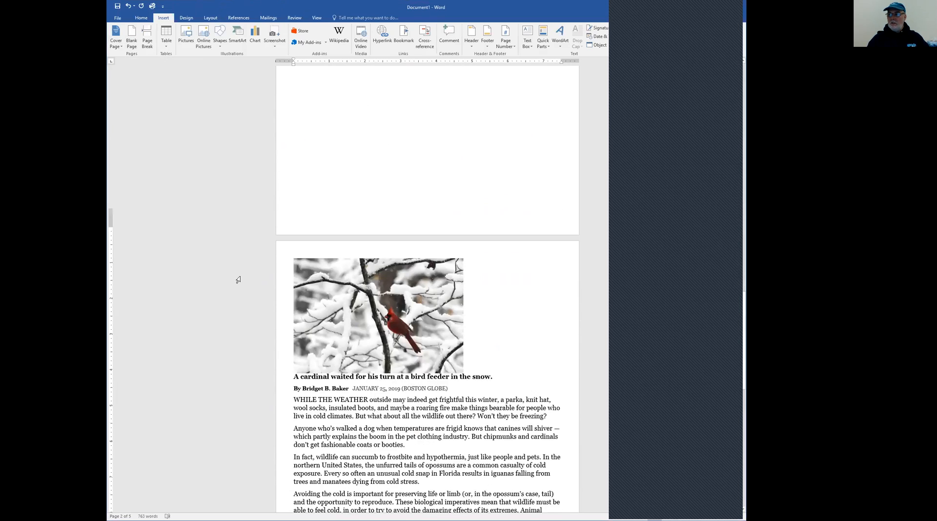
pyautogui.scroll(-15, 240, 279)
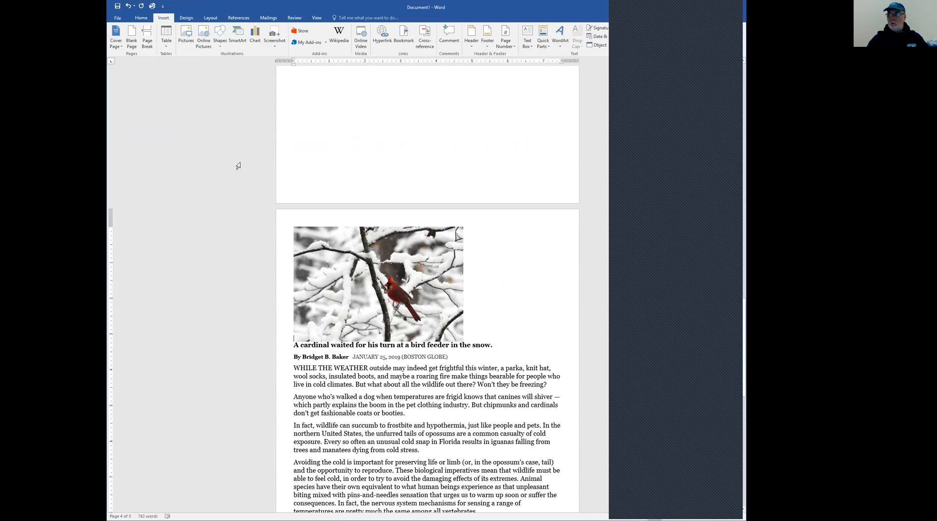
pyautogui.scroll(3, 254, 141)
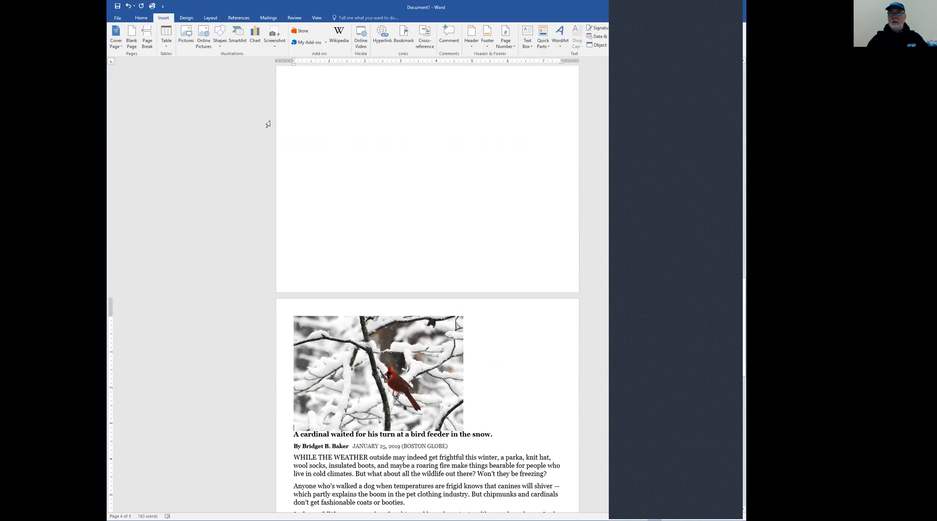
# Show the Navigation pane with page thumbnails and go to the blank page 2
pyautogui.click(317, 20)
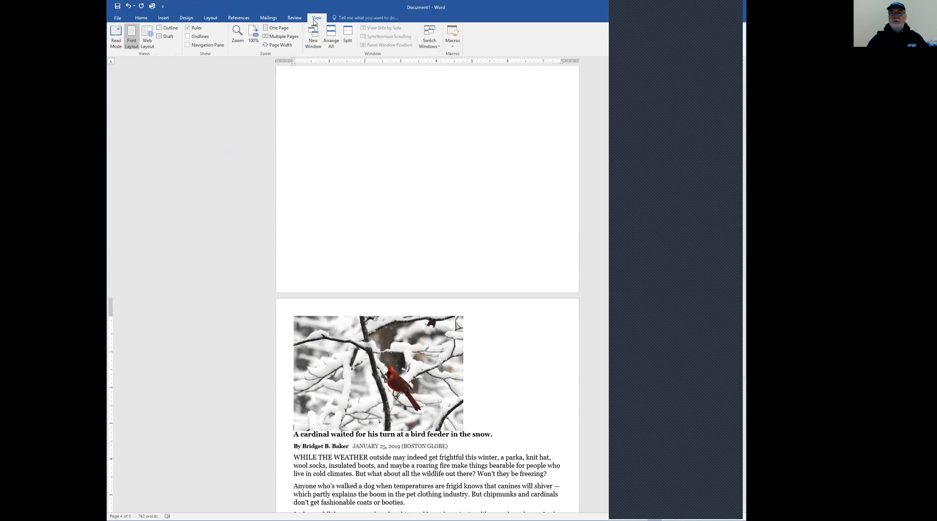
pyautogui.click(190, 45)
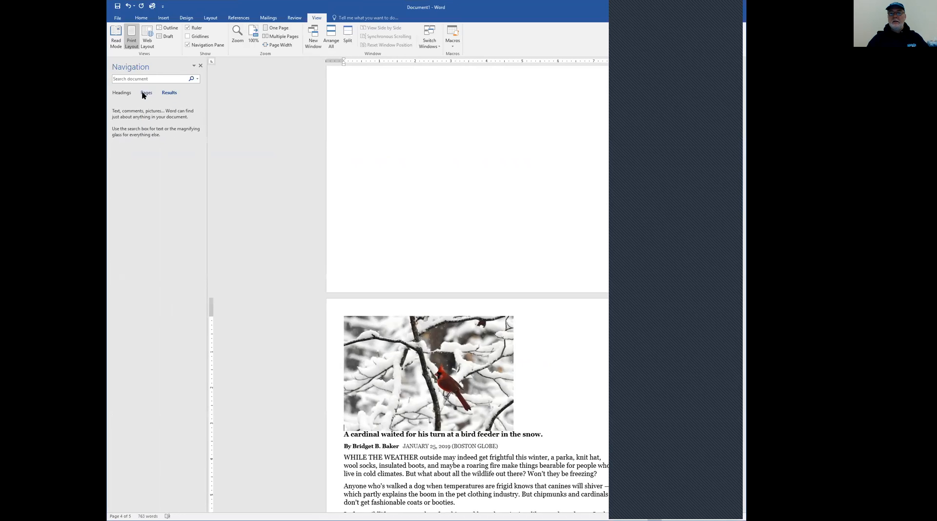
pyautogui.click(146, 94)
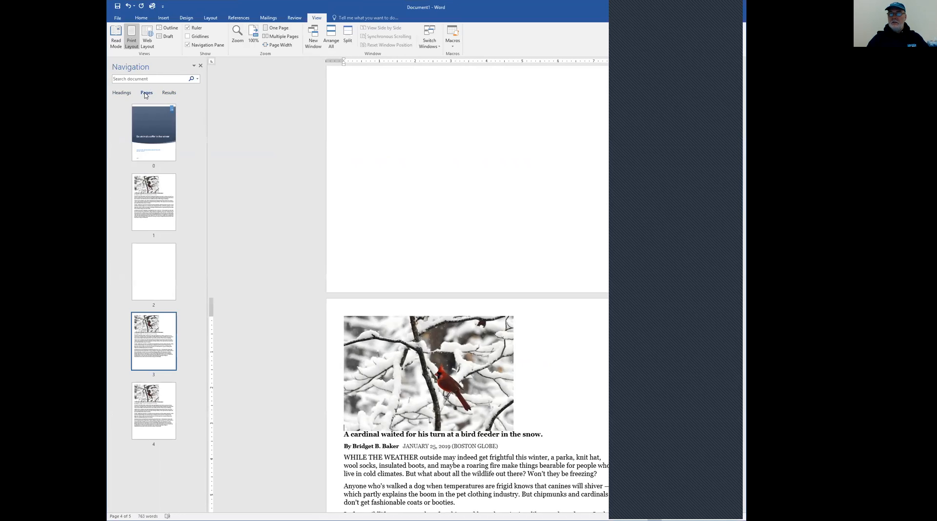
pyautogui.click(157, 270)
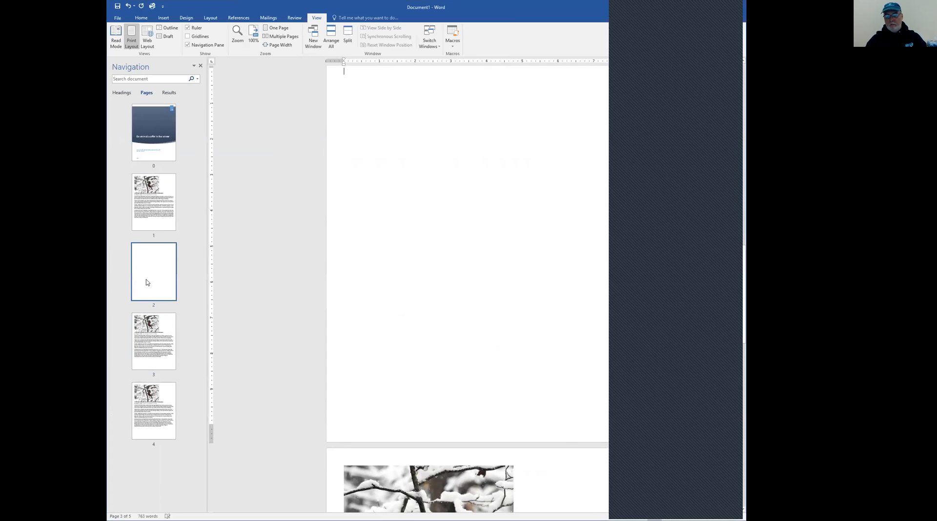
pyautogui.press('pageup')
pyautogui.click(171, 251)
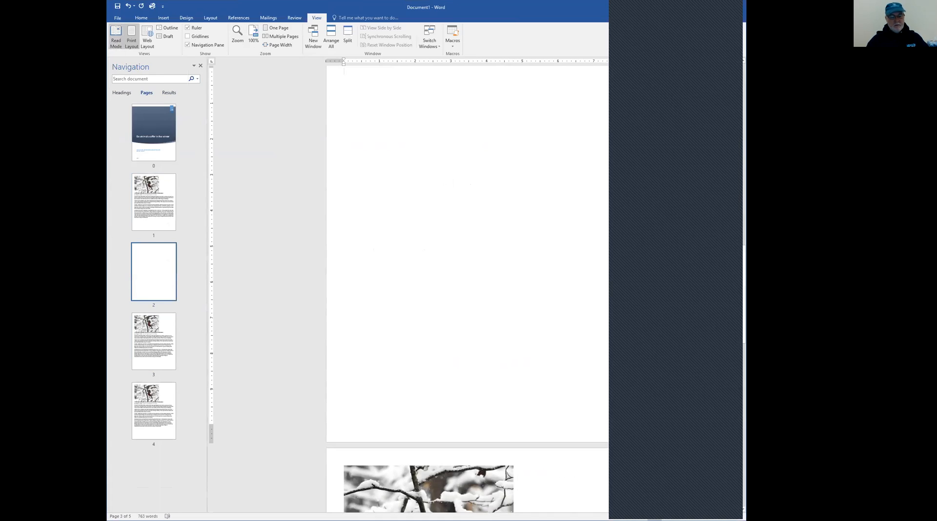
# Look through the first article page and the cover page using the page thumbnails
pyautogui.click(141, 18)
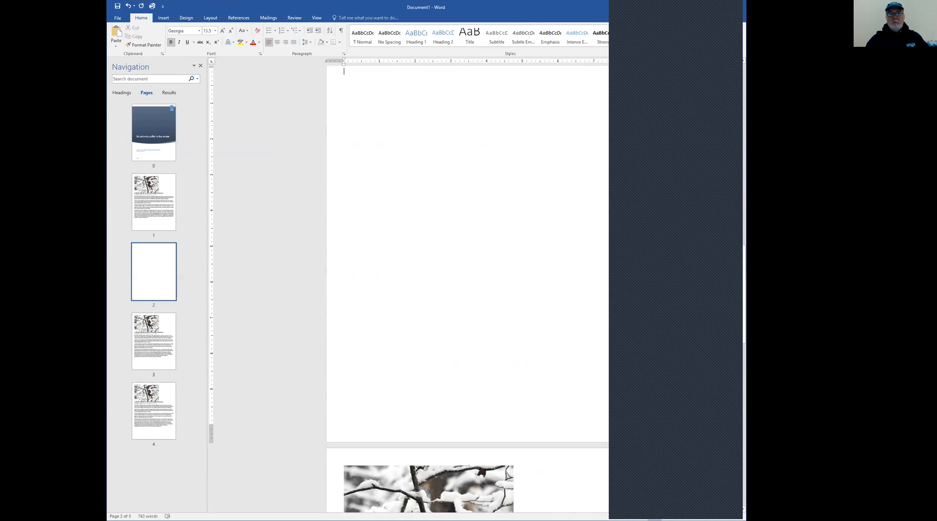
pyautogui.click(299, 221)
pyautogui.click(168, 269)
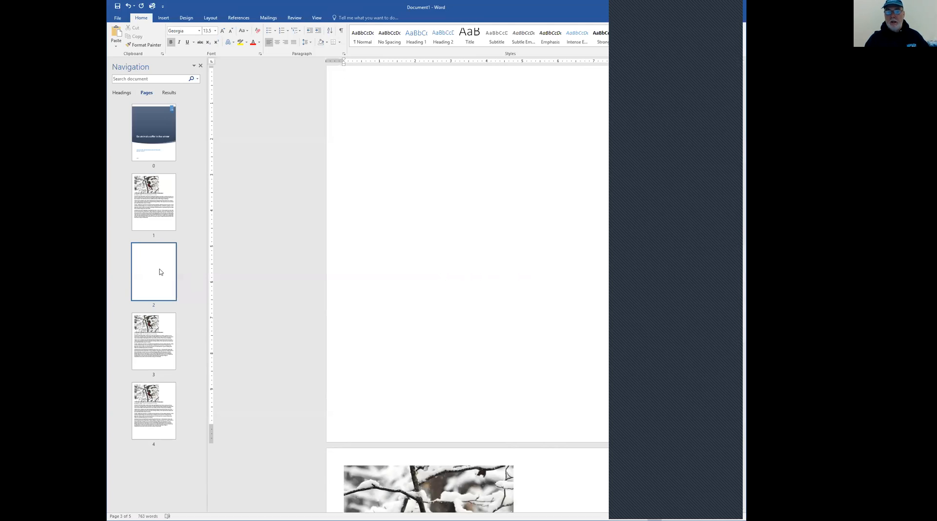
pyautogui.click(162, 241)
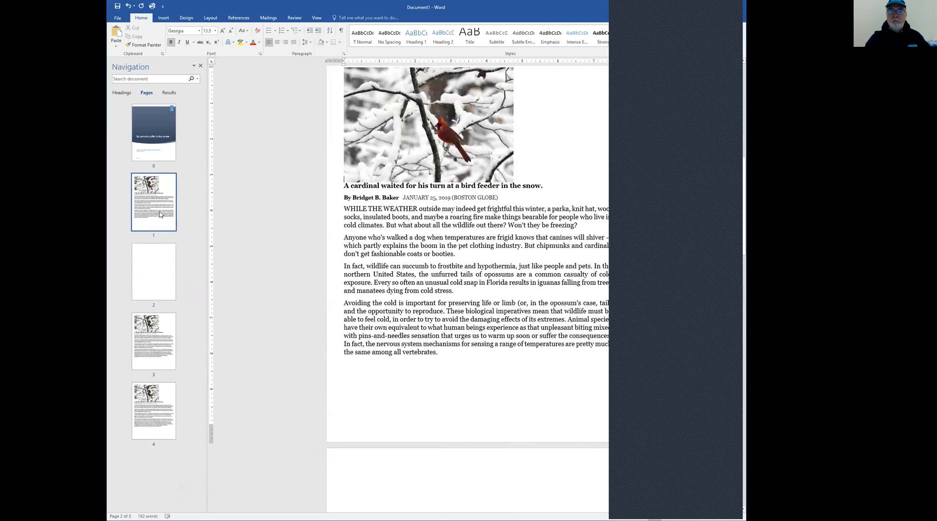
pyautogui.click(157, 170)
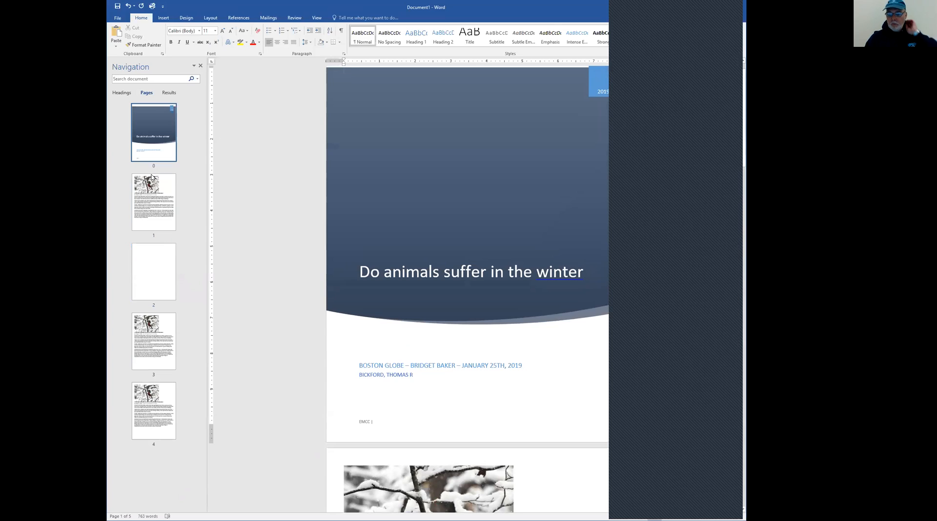
pyautogui.click(166, 242)
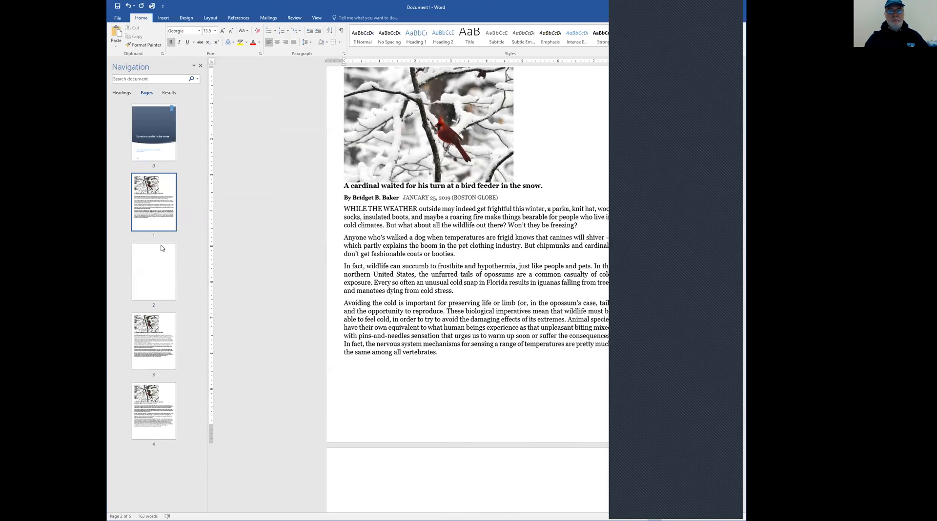
pyautogui.click(247, 226)
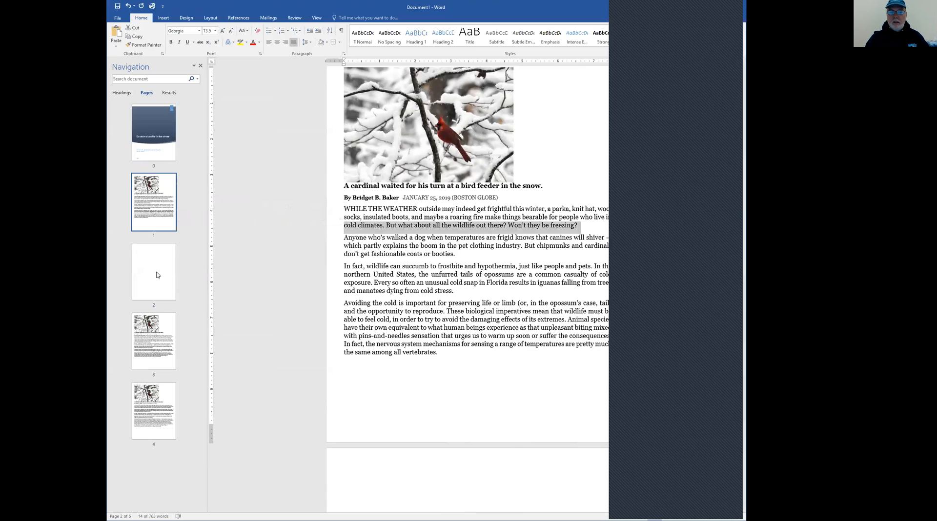
# Delete the blank page 2 between the first and second articles
pyautogui.click(169, 296)
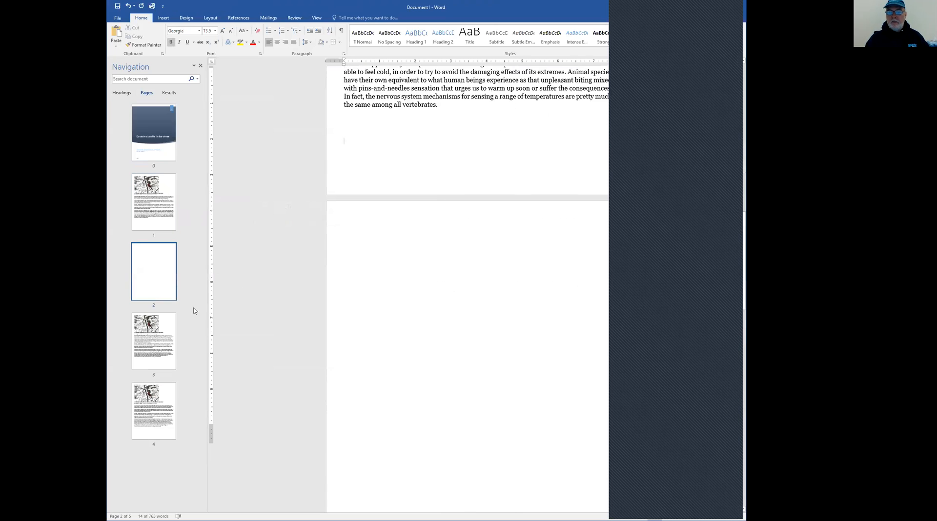
pyautogui.click(382, 124)
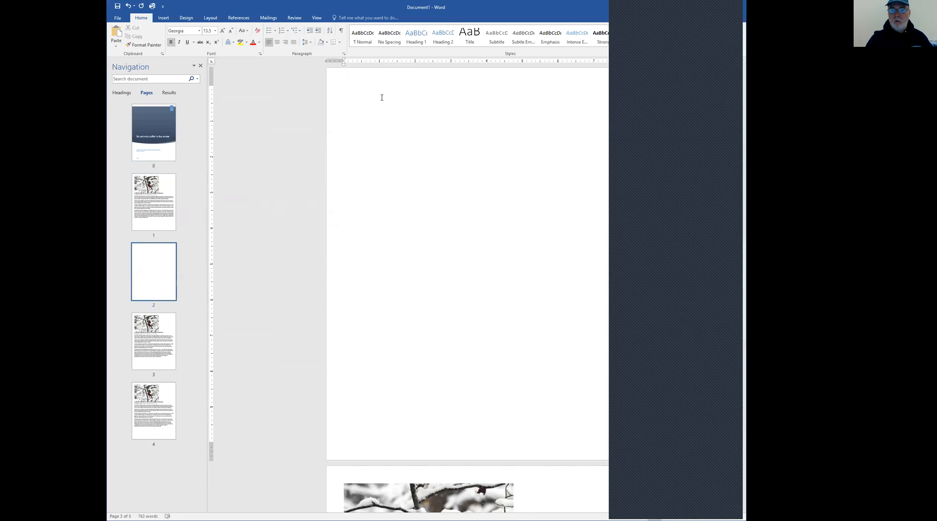
pyautogui.press('Delete')
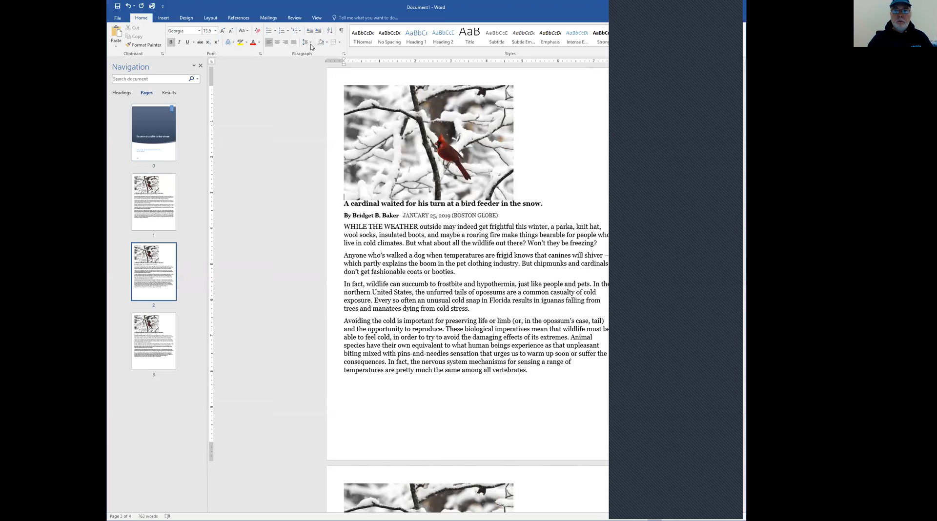
# Insert Accent Bar 2 page numbers at the bottom of the pages and check the footers from the cover page onward
pyautogui.click(163, 18)
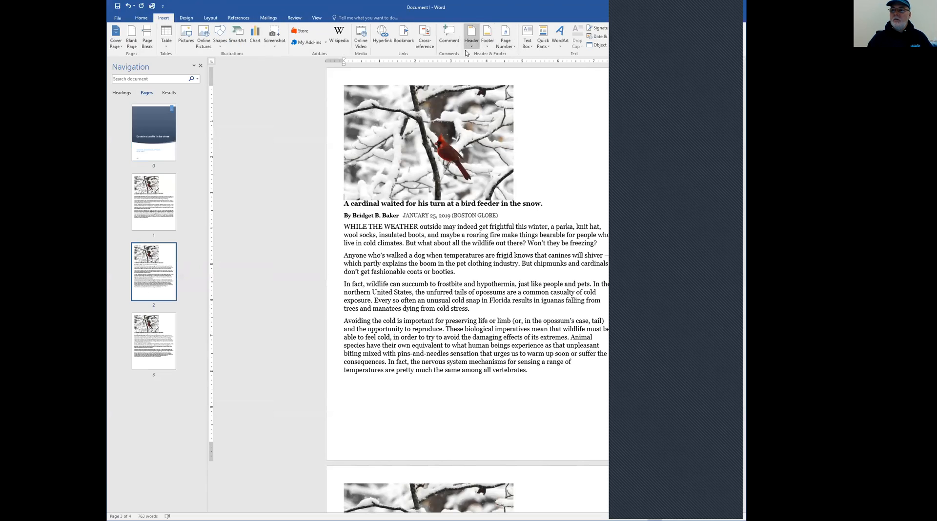
pyautogui.click(514, 47)
pyautogui.moveTo(517, 57)
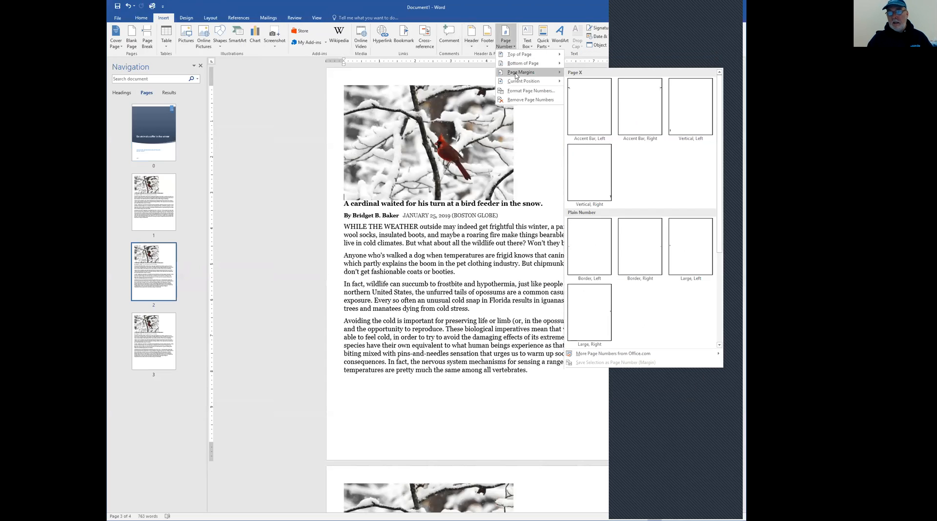
pyautogui.moveTo(517, 83)
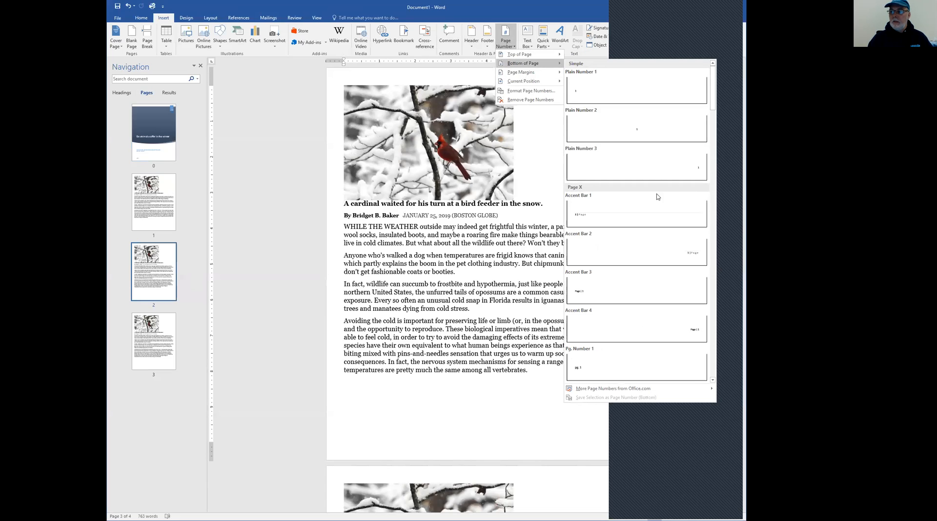
pyautogui.click(645, 254)
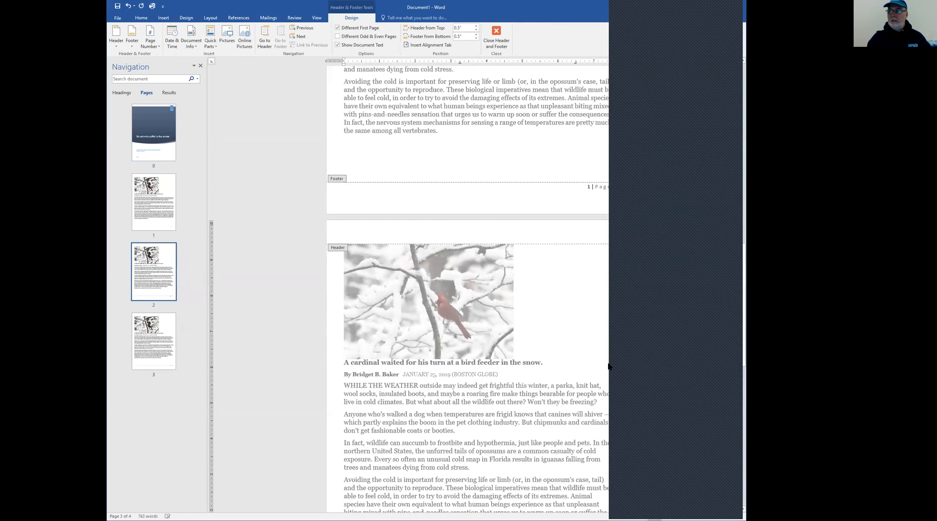
pyautogui.scroll(2, 605, 341)
pyautogui.scroll(4, 596, 327)
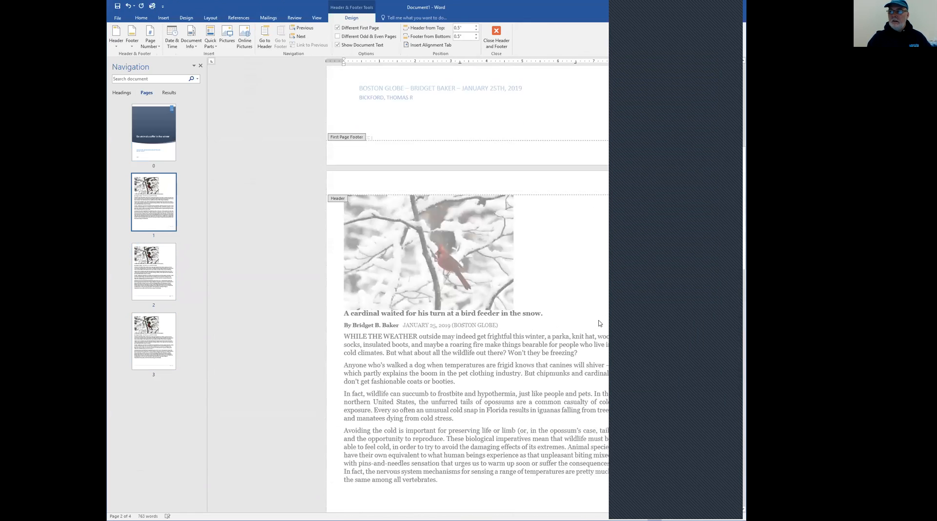
pyautogui.scroll(3, 603, 317)
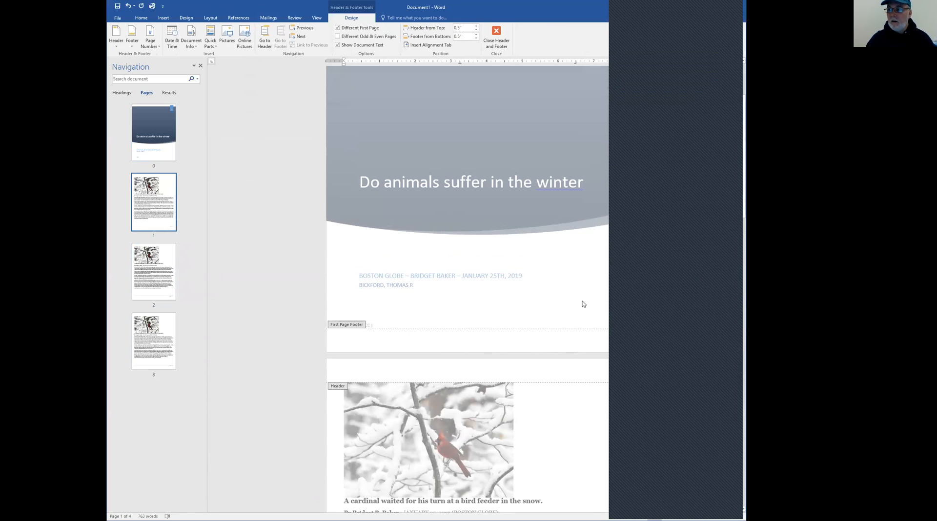
pyautogui.scroll(-7, 584, 304)
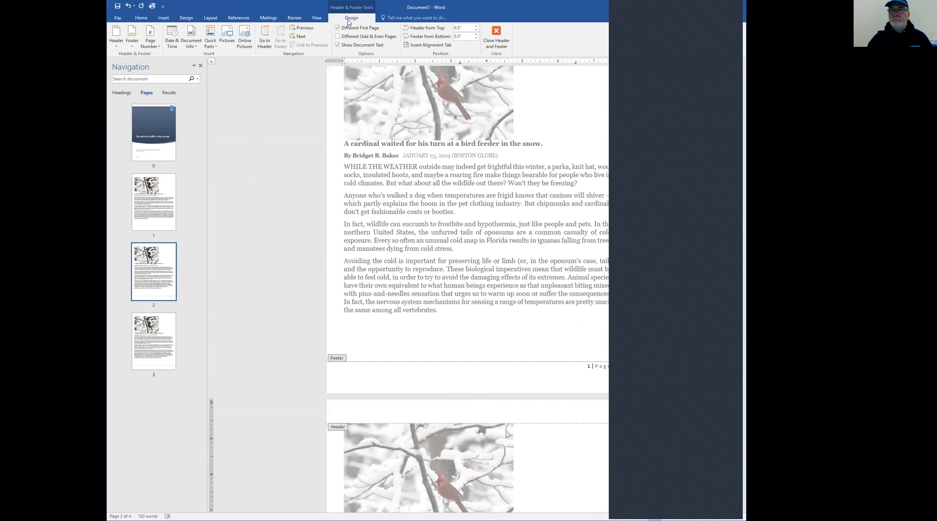
# Open the page number format settings and set the page numbering to start at 5
pyautogui.click(317, 18)
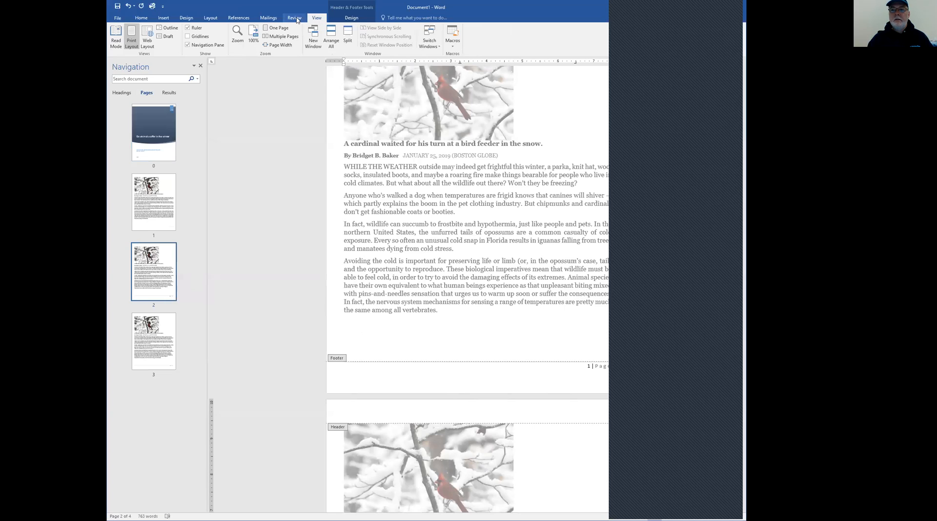
pyautogui.click(164, 18)
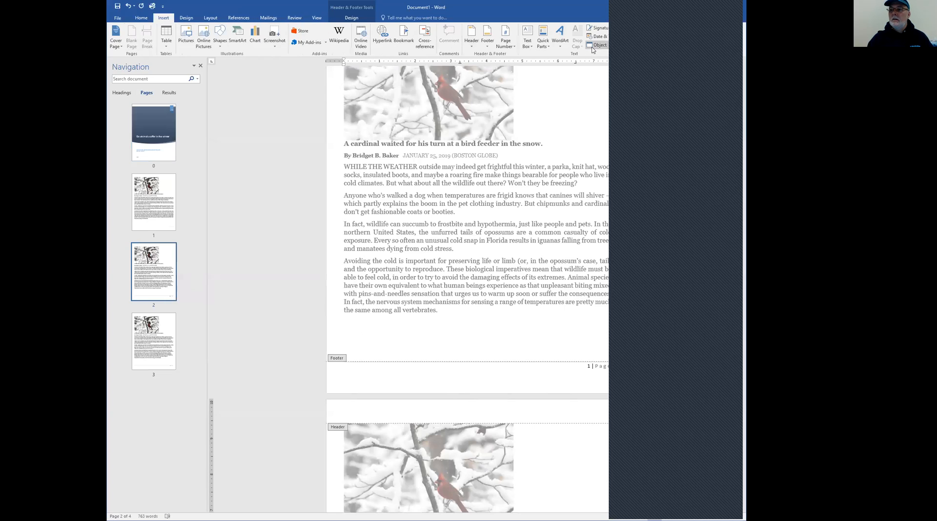
pyautogui.click(513, 48)
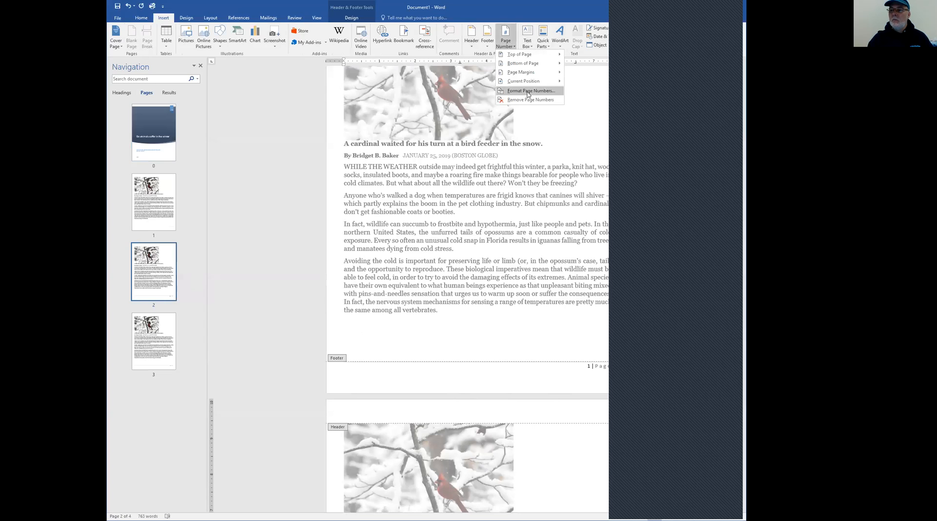
pyautogui.click(527, 91)
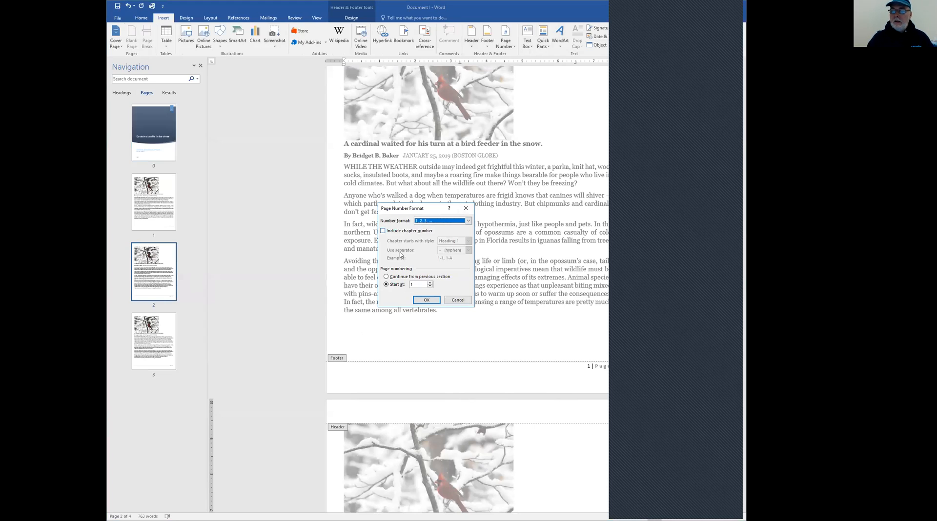
pyautogui.click(386, 284)
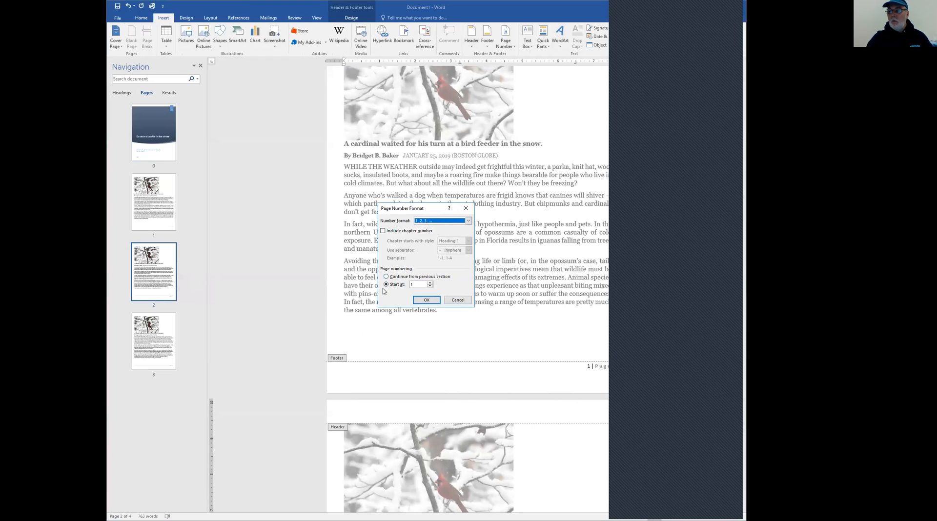
pyautogui.click(430, 283)
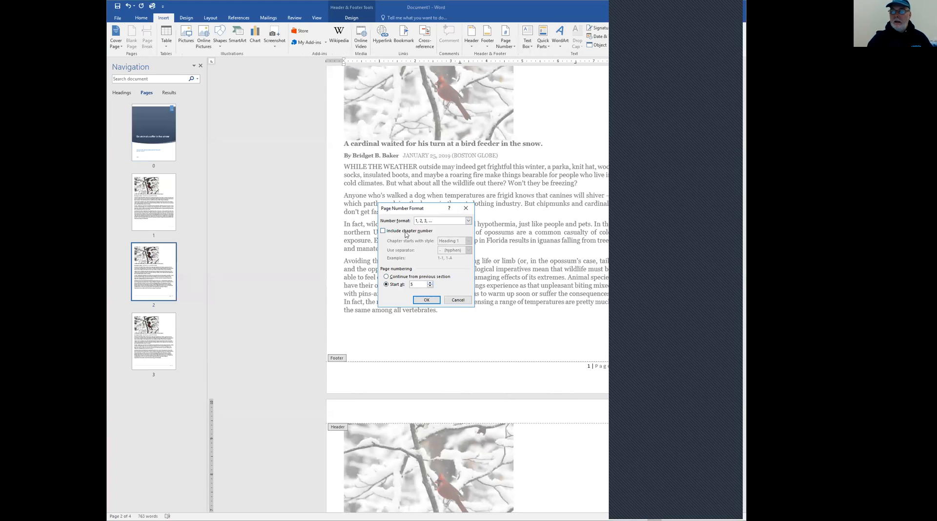
# Try including the chapter number in the page numbers, view the available heading styles, and turn the option off again
pyautogui.click(383, 232)
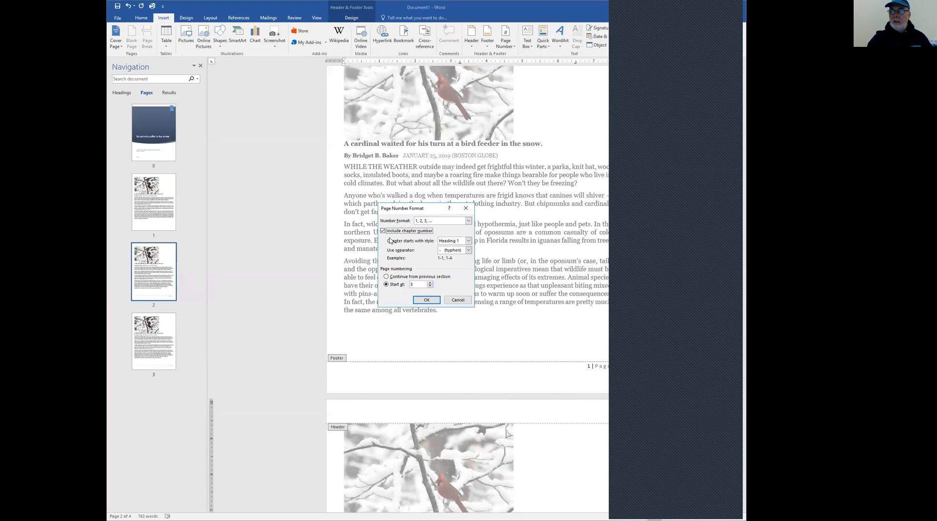
pyautogui.click(468, 241)
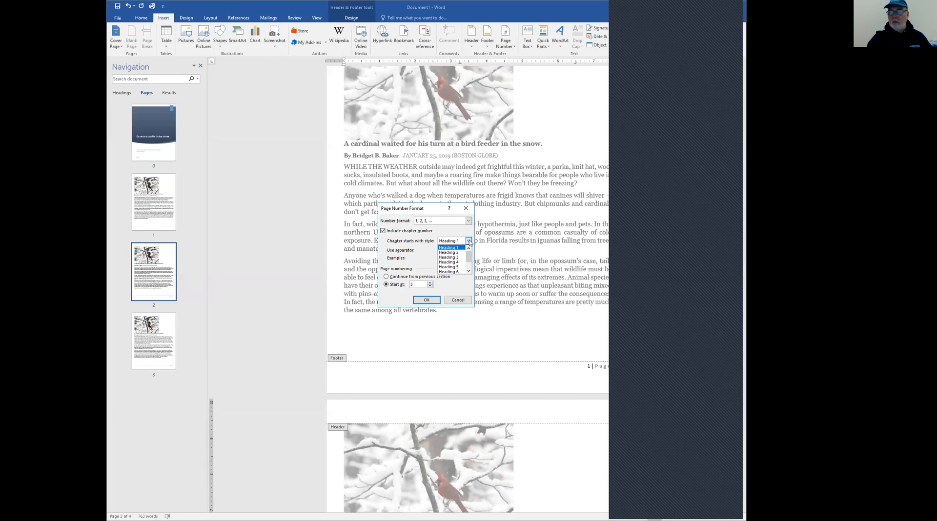
pyautogui.click(383, 231)
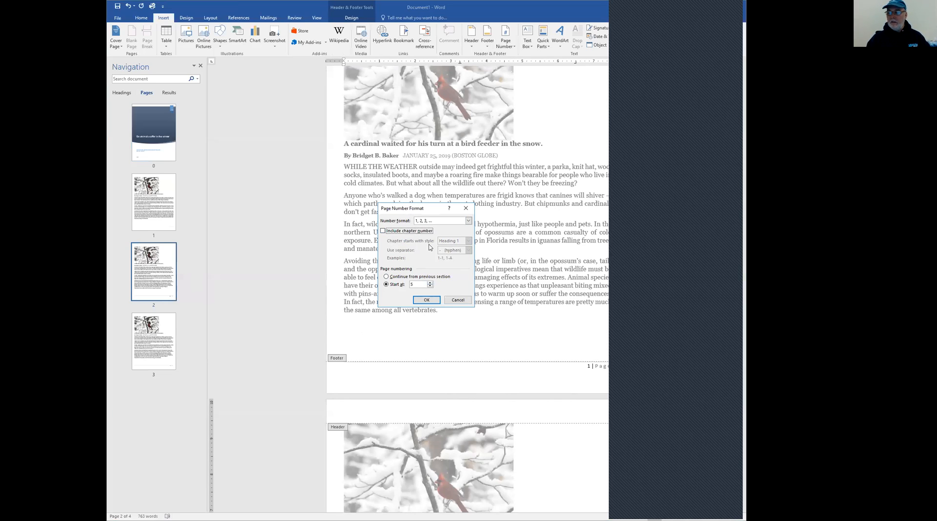
# Discard the pending page number format changes, return to the document body, and remove the current cover page
pyautogui.click(458, 301)
pyautogui.scroll(15, 422, 263)
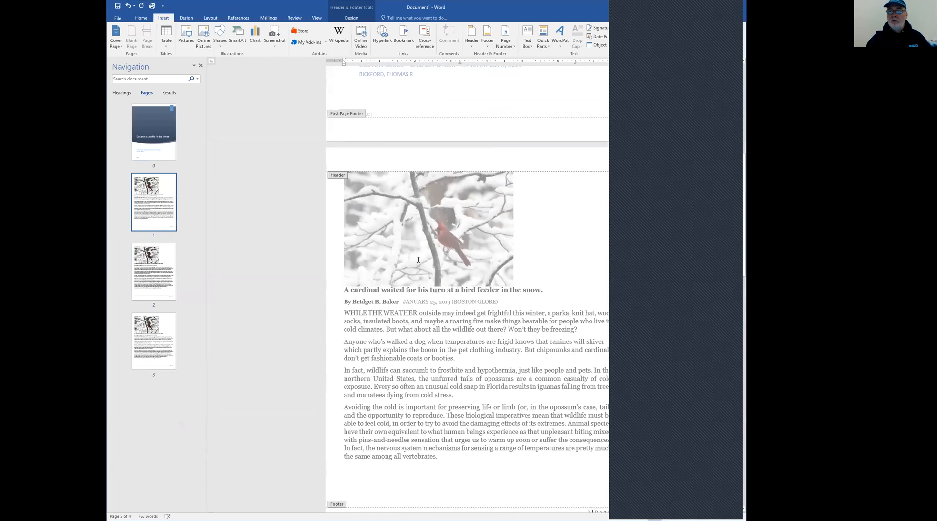
pyautogui.doubleClick(401, 268)
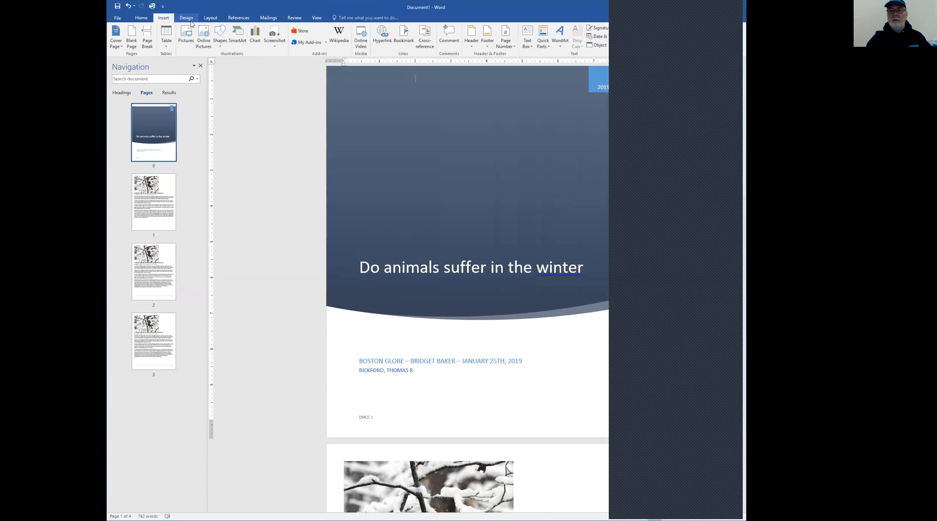
pyautogui.click(116, 39)
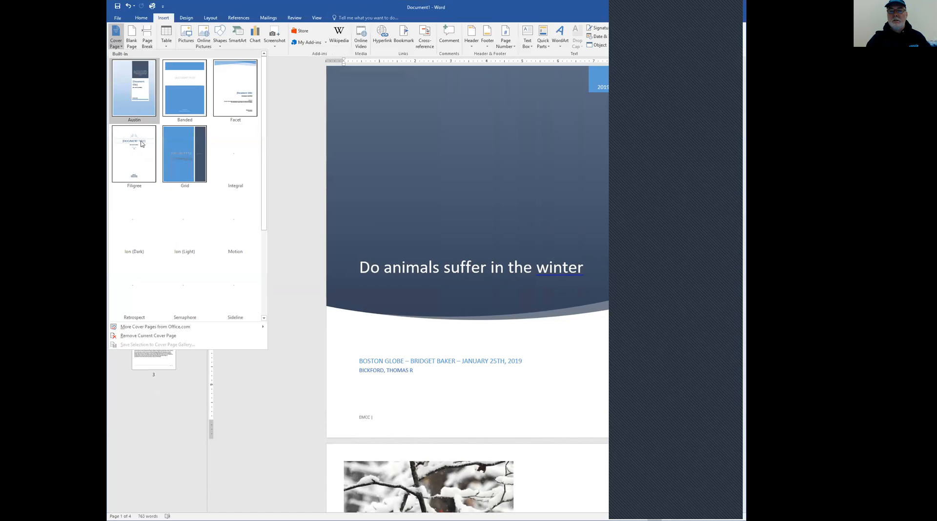
pyautogui.click(154, 337)
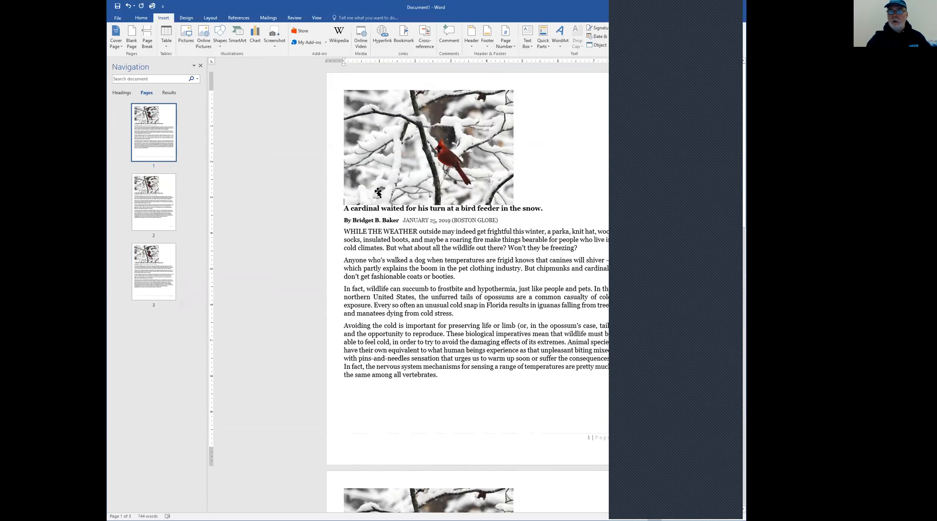
# Insert a page break before the first article and enter the heading "Chapter 4: Formatting Pages" on the new page
pyautogui.hotkey('ctrl', 'Return')
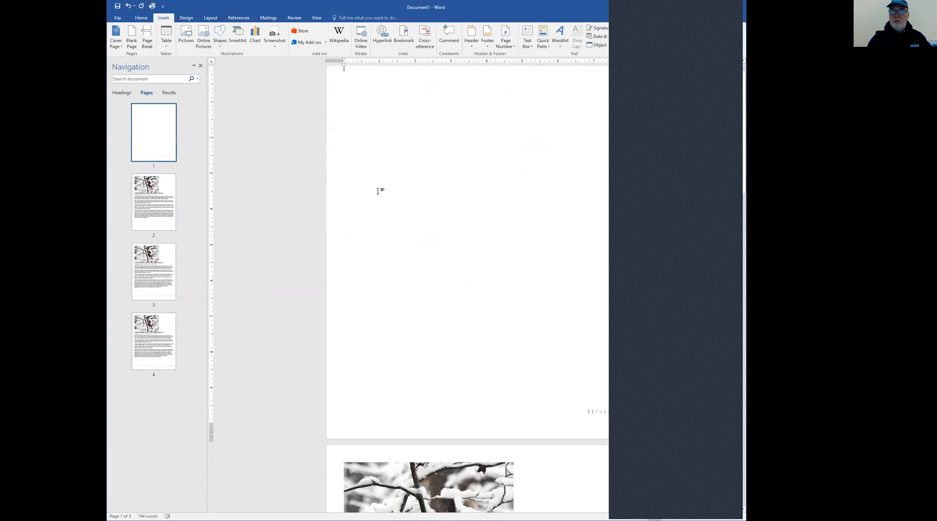
pyautogui.click(456, 82)
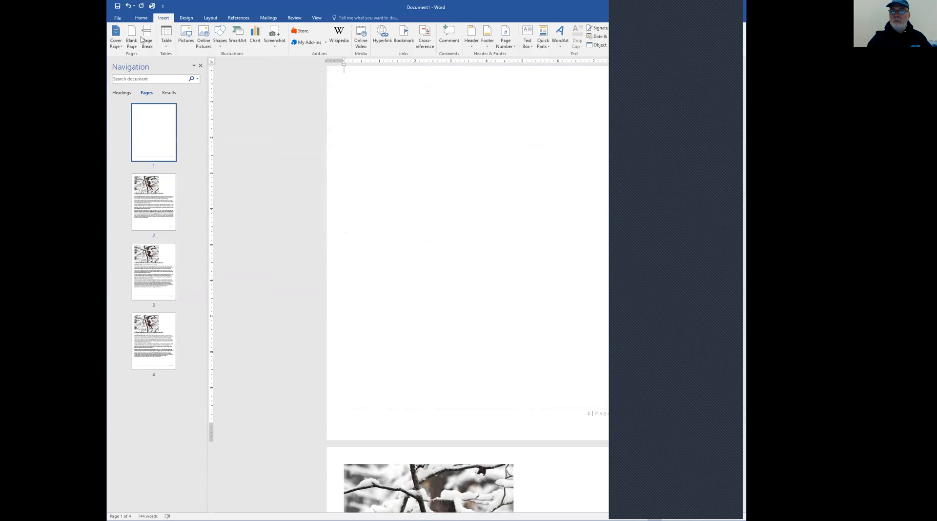
pyautogui.click(141, 18)
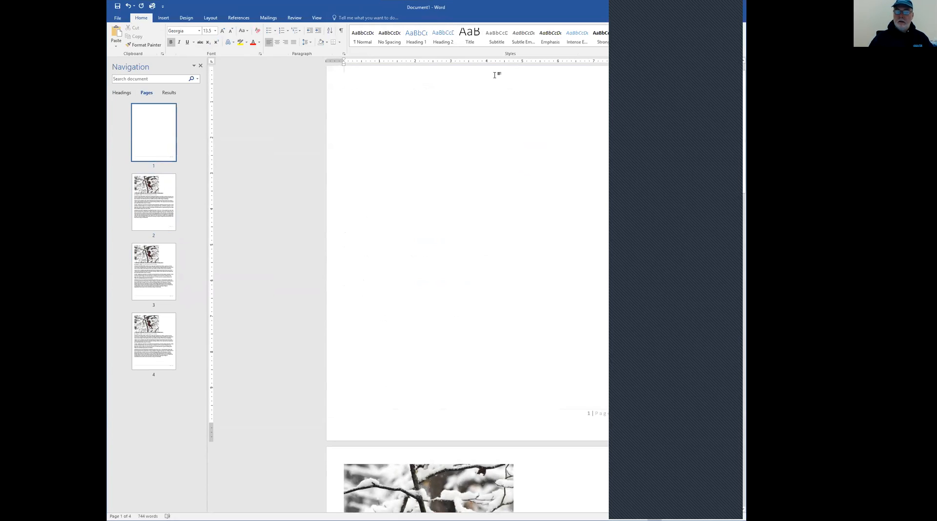
pyautogui.write('Ch')
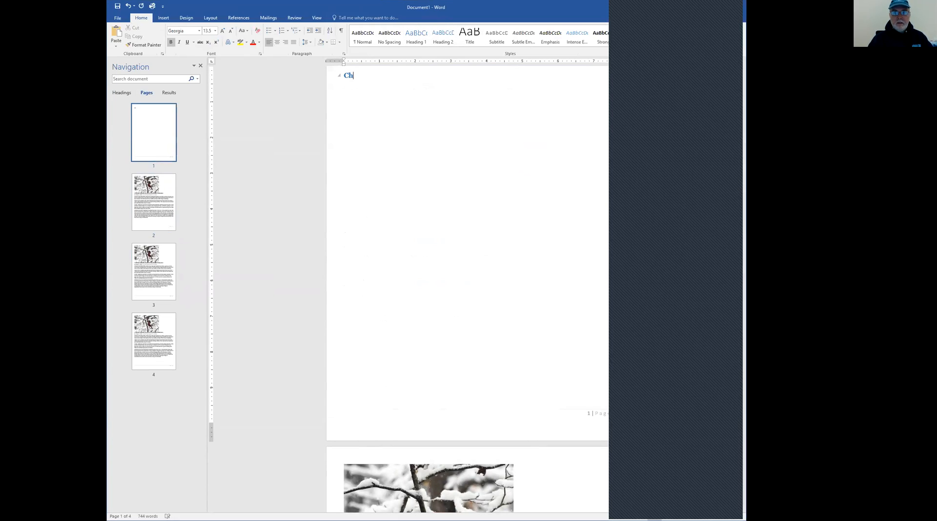
pyautogui.write('apter 4: Format')
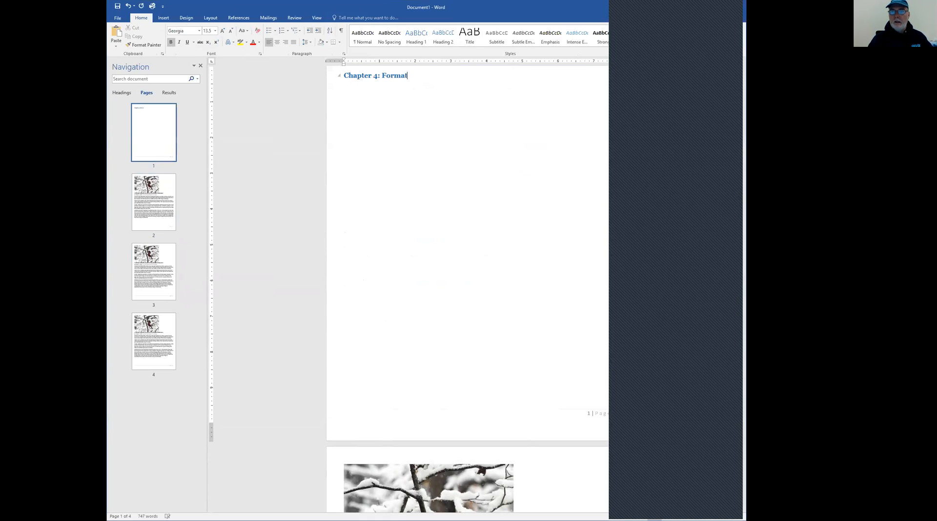
pyautogui.write('ting Pages')
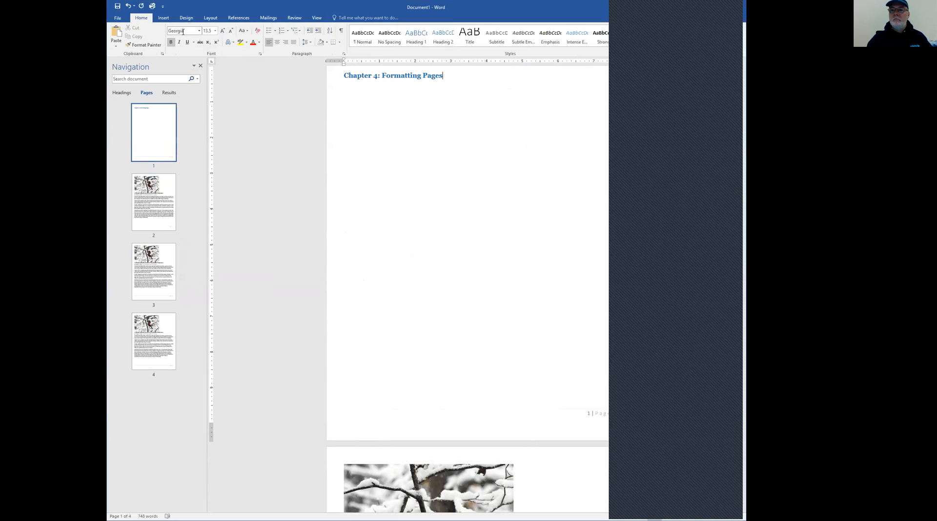
# Try including the chapter number in the page number format, with Heading 1 as the chapter style and a hyphen separator
pyautogui.click(163, 18)
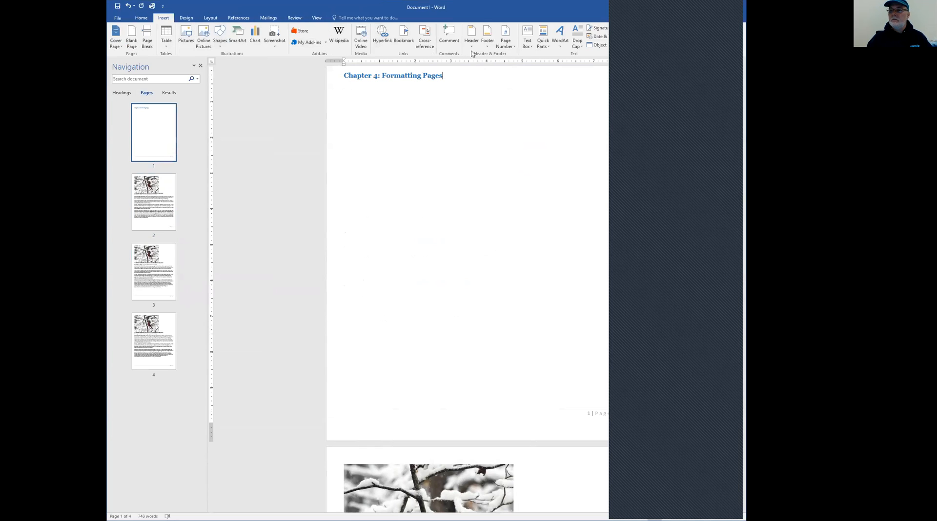
pyautogui.click(513, 50)
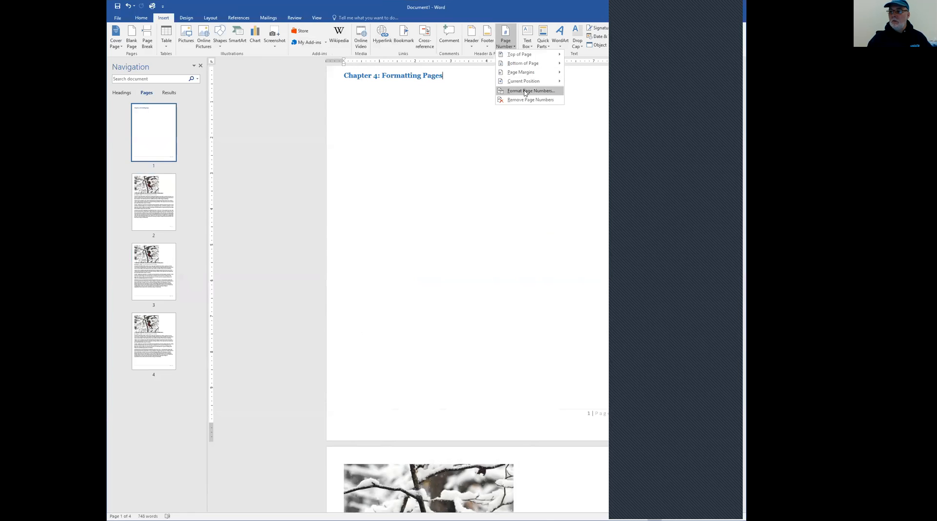
pyautogui.click(525, 91)
pyautogui.click(383, 232)
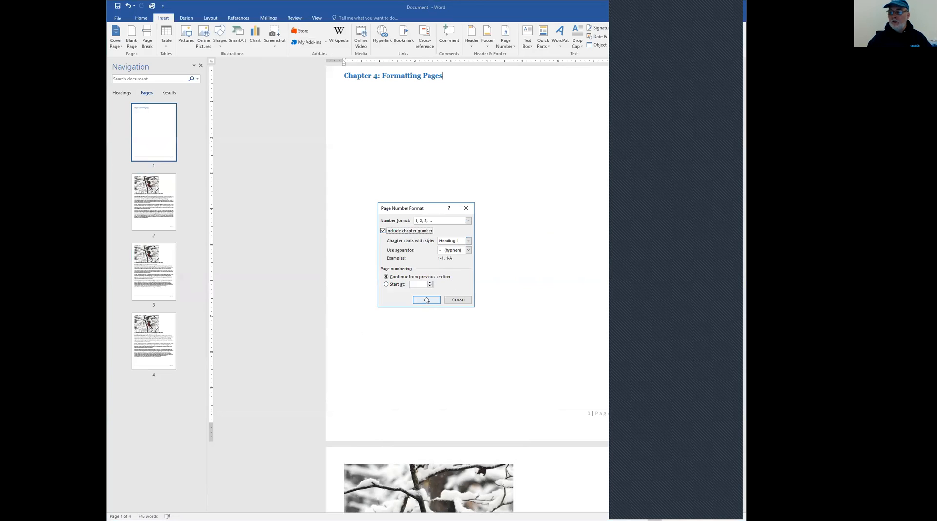
pyautogui.click(428, 303)
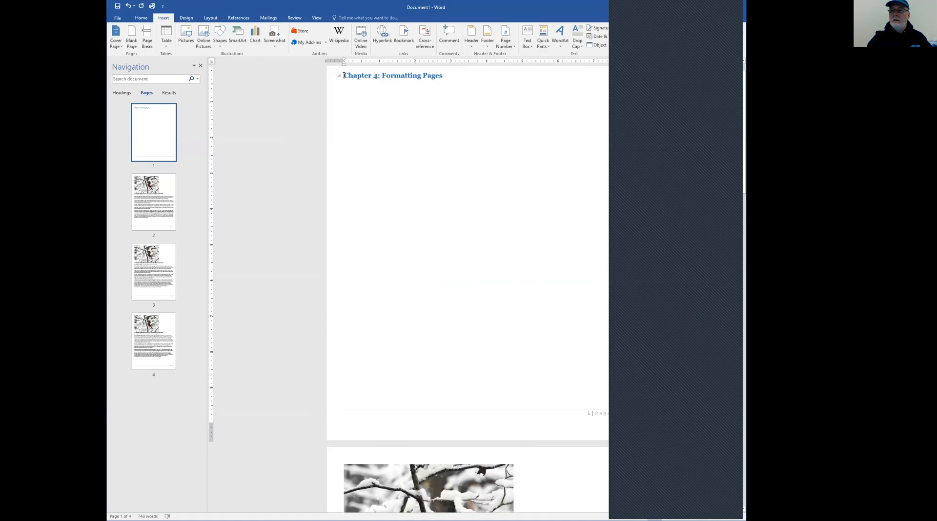
# Collapse the chapter heading, undo the collapse, and delete the heading together with its page
pyautogui.click(338, 76)
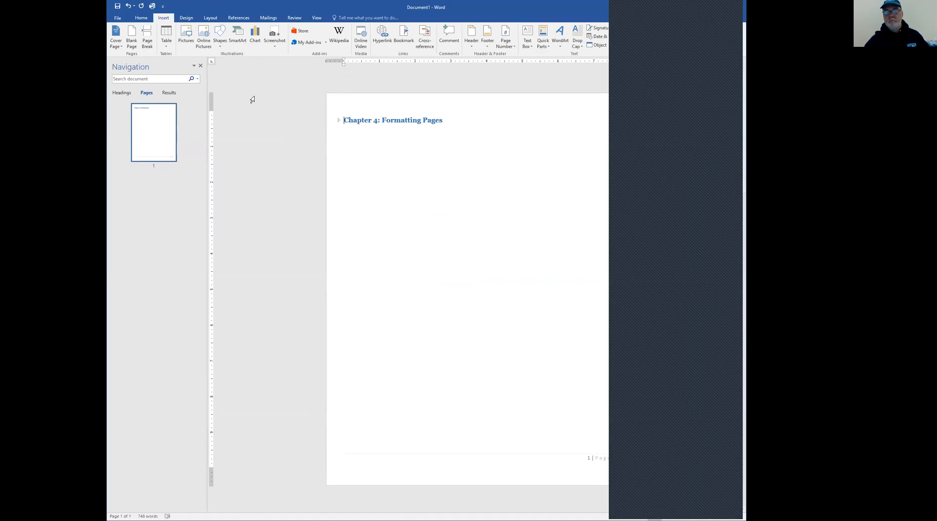
pyautogui.hotkey('ctrl', 'z')
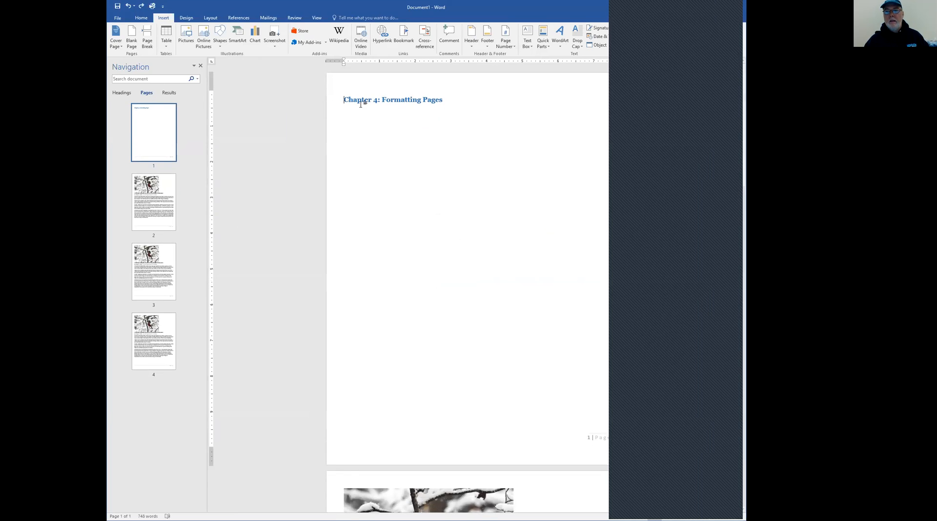
pyautogui.click(329, 100)
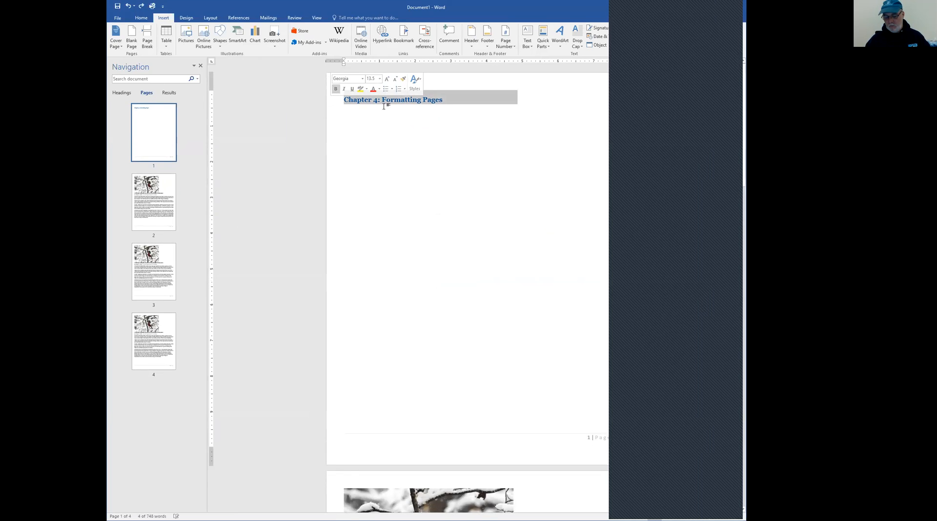
pyautogui.press('Delete')
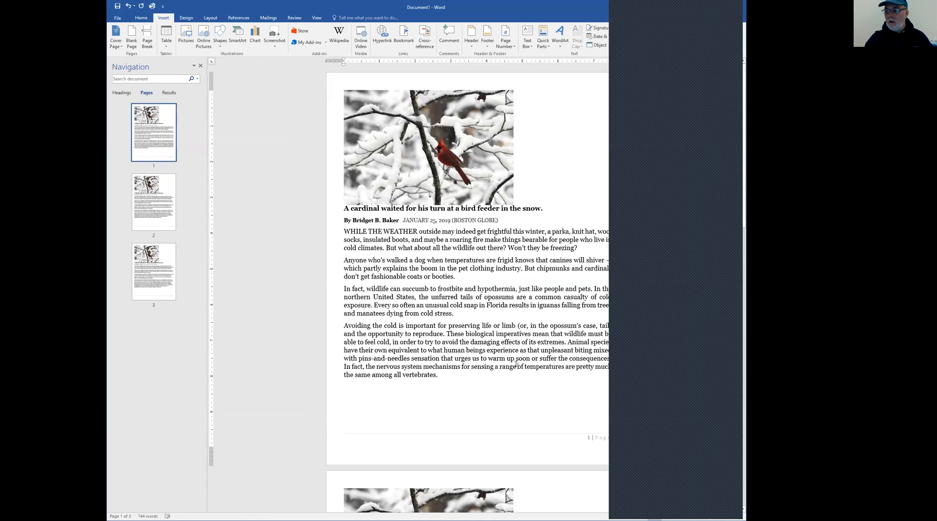
# Check the page numbers through the document and open the footer on page 1 for editing
pyautogui.scroll(-3, 516, 363)
pyautogui.scroll(-15, 608, 381)
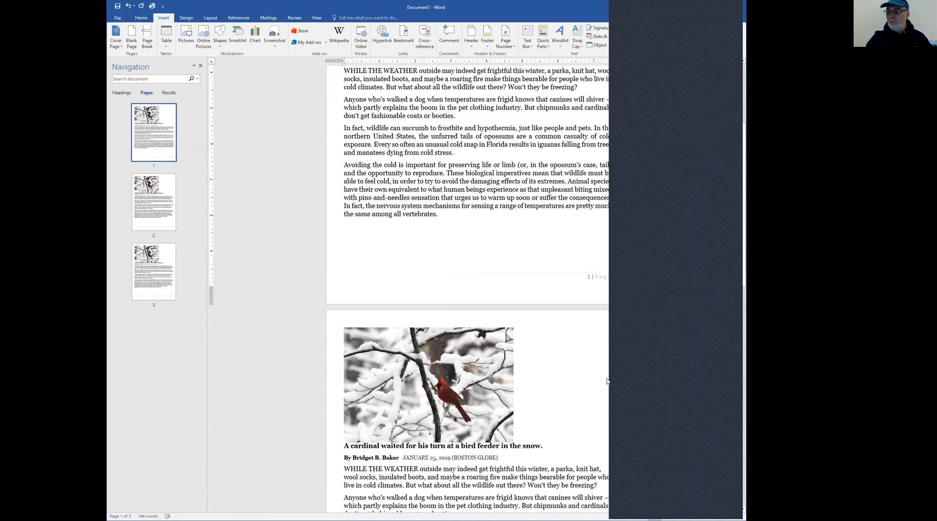
pyautogui.scroll(-10, 607, 310)
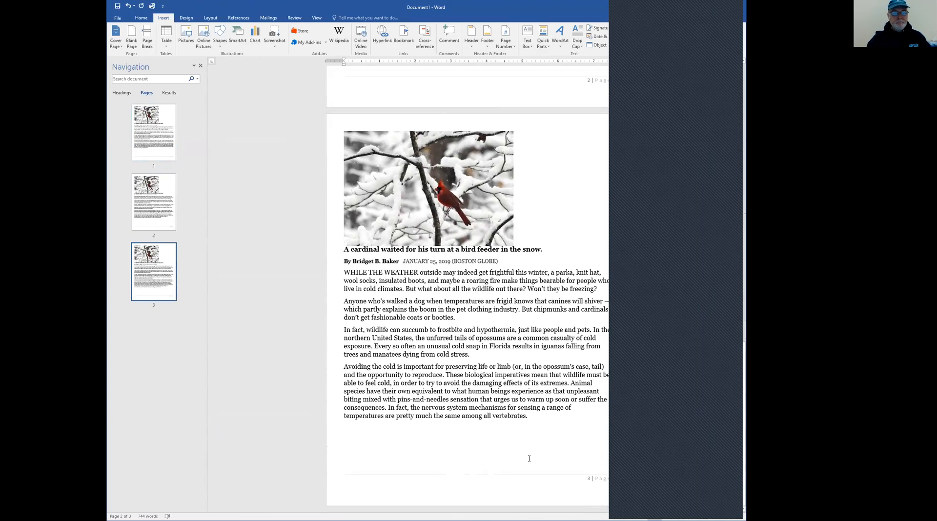
pyautogui.scroll(20, 518, 458)
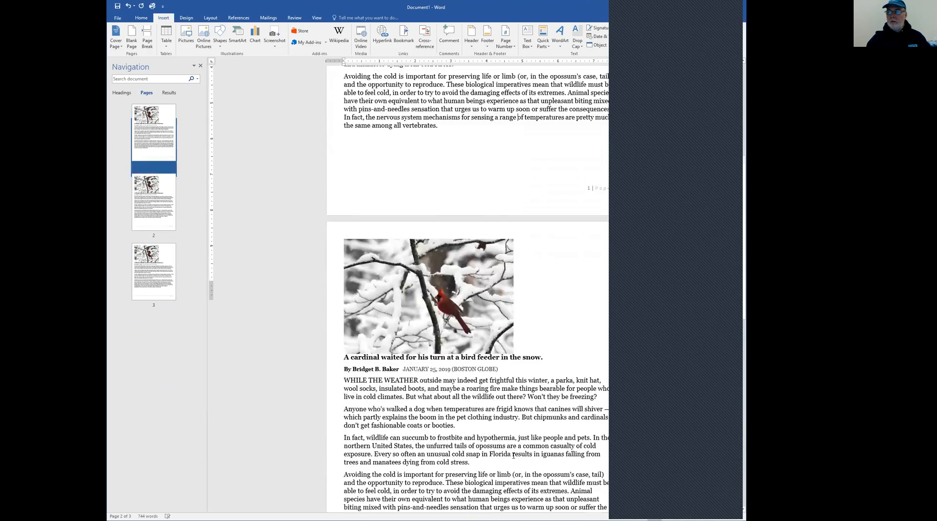
pyautogui.scroll(-3, 514, 458)
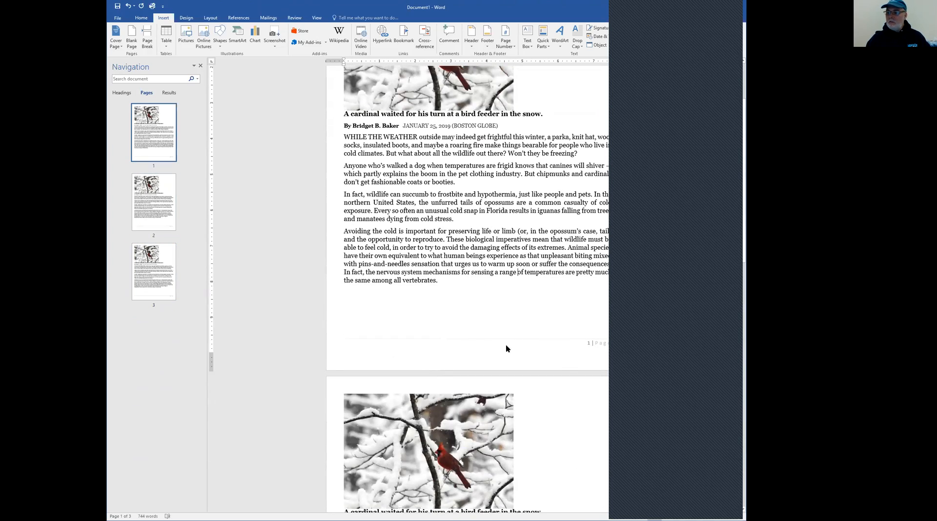
pyautogui.doubleClick(503, 345)
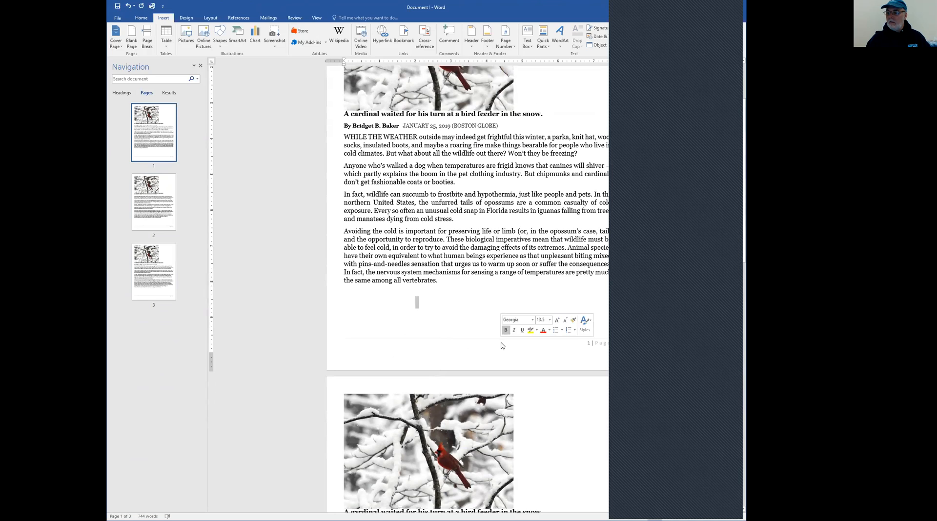
pyautogui.doubleClick(484, 348)
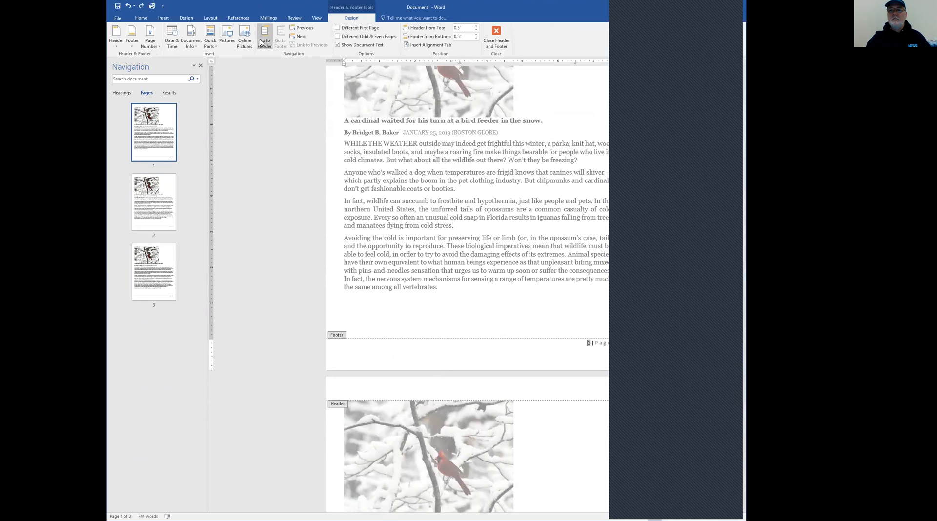
# Look through the View, Layout, Design and Insert options, including the gallery of built-in footers
pyautogui.click(320, 20)
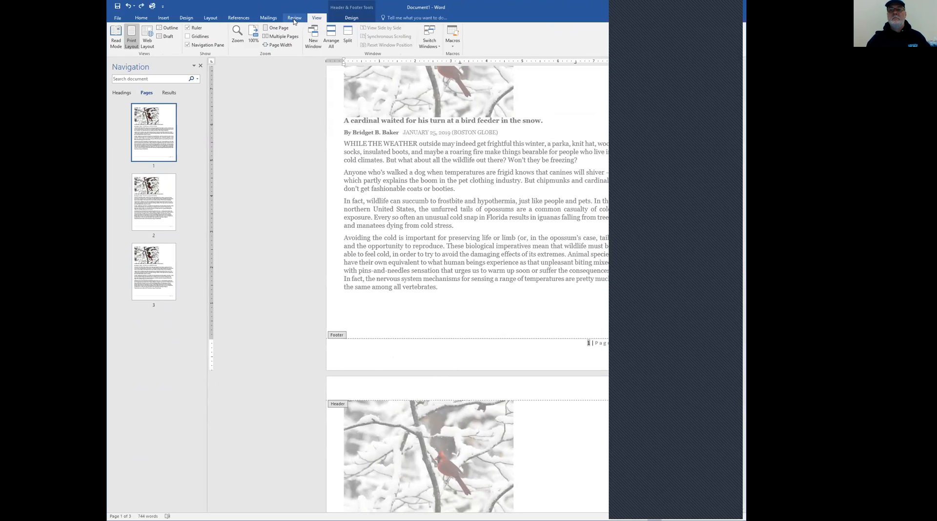
pyautogui.click(202, 20)
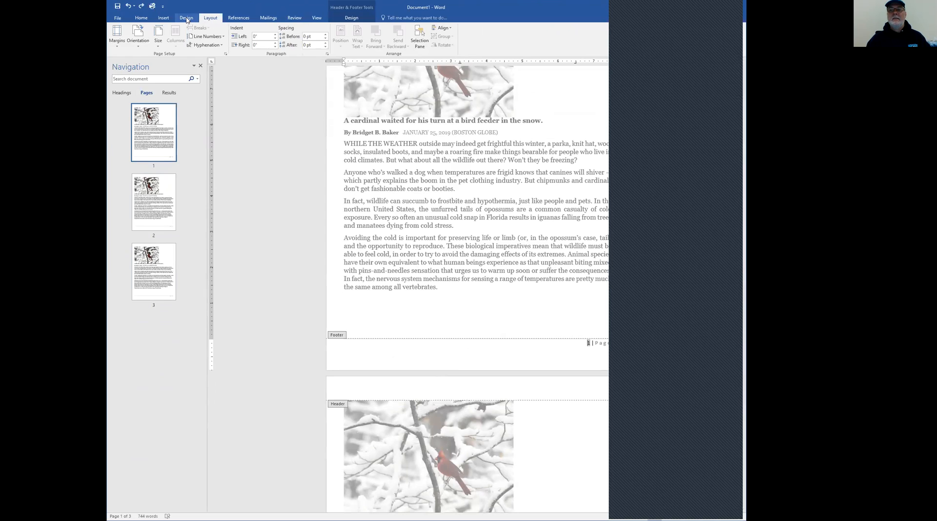
pyautogui.click(186, 19)
pyautogui.click(163, 19)
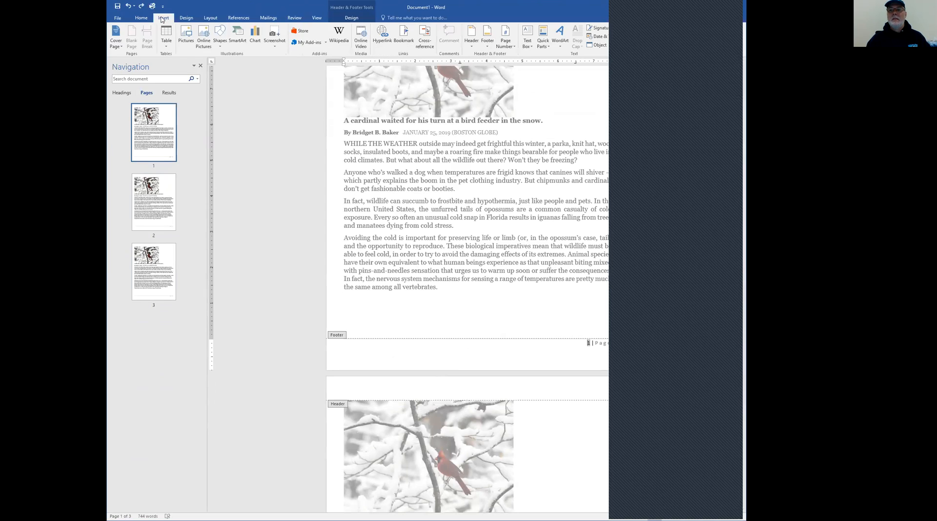
pyautogui.click(486, 47)
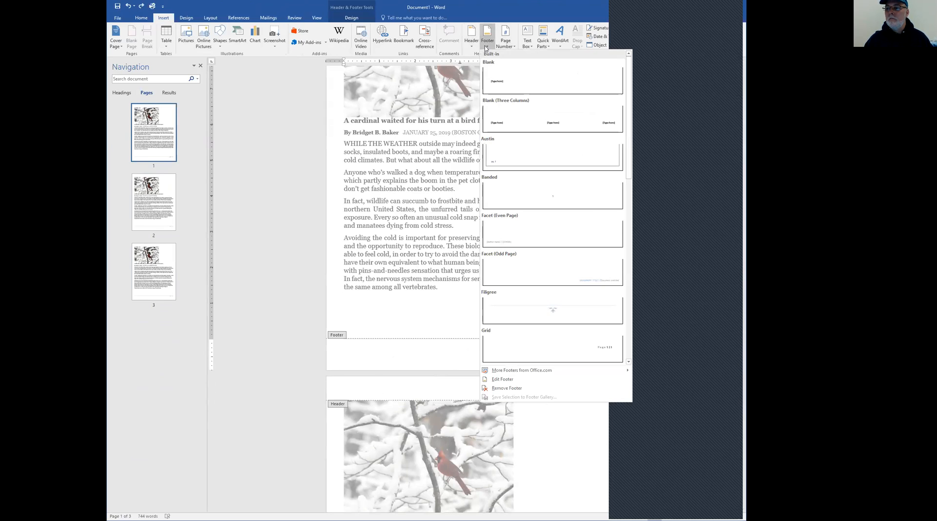
pyautogui.click(587, 354)
# Add the author's short name followed by "from EMCC" below the footer's page number, close the footer and check the other pages
pyautogui.click(559, 348)
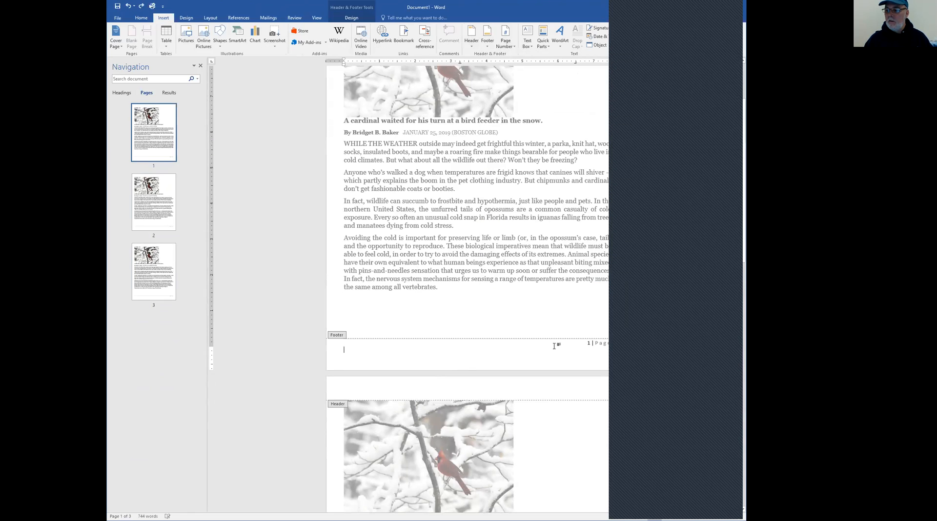
pyautogui.write('T')
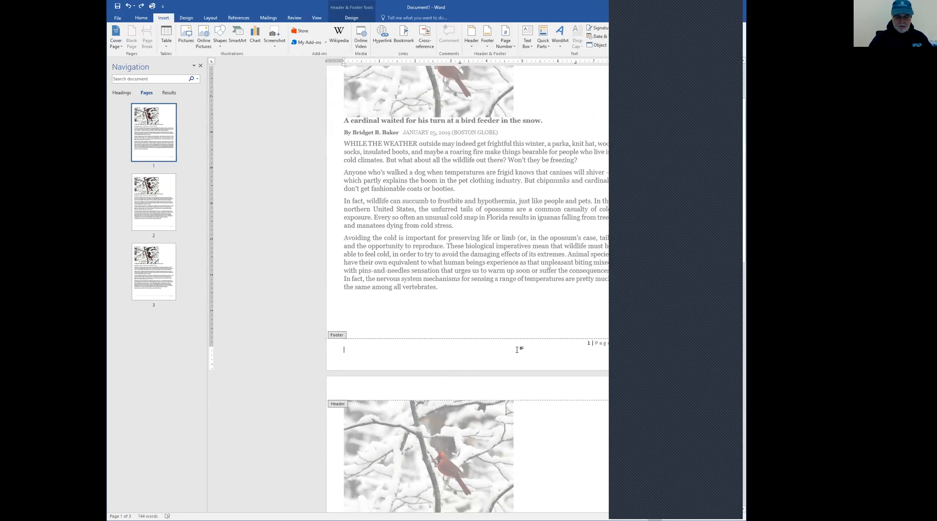
pyautogui.write('om Bickfor')
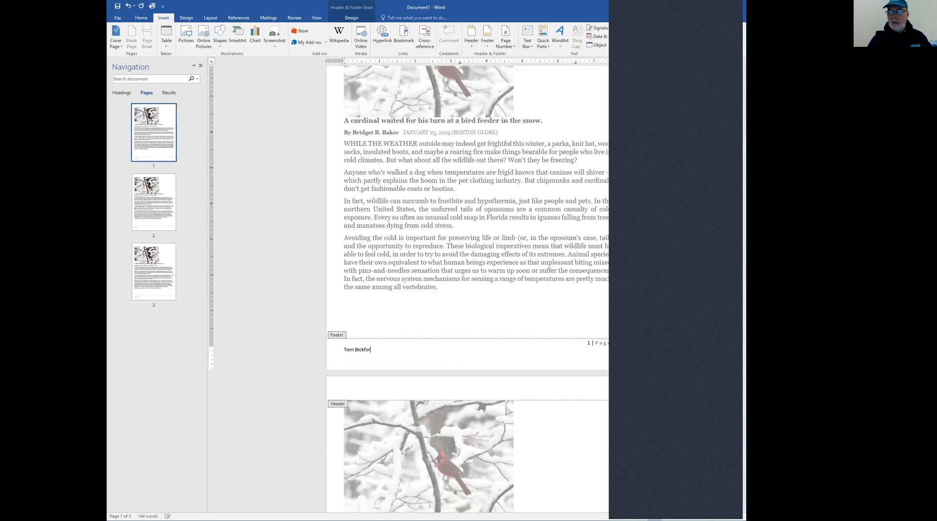
pyautogui.hotkey('ctrl', 'BackSpace')
pyautogui.write('B from EMCC')
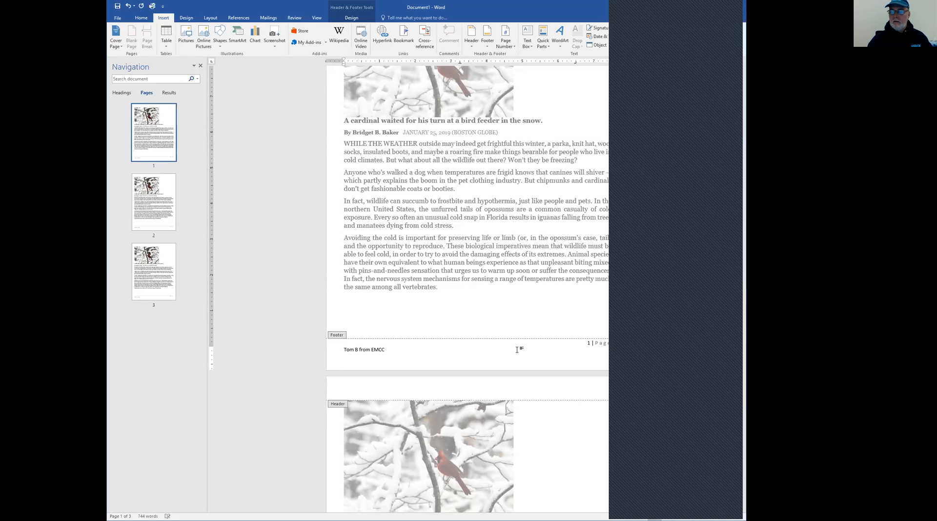
pyautogui.doubleClick(468, 287)
pyautogui.scroll(-4, 468, 285)
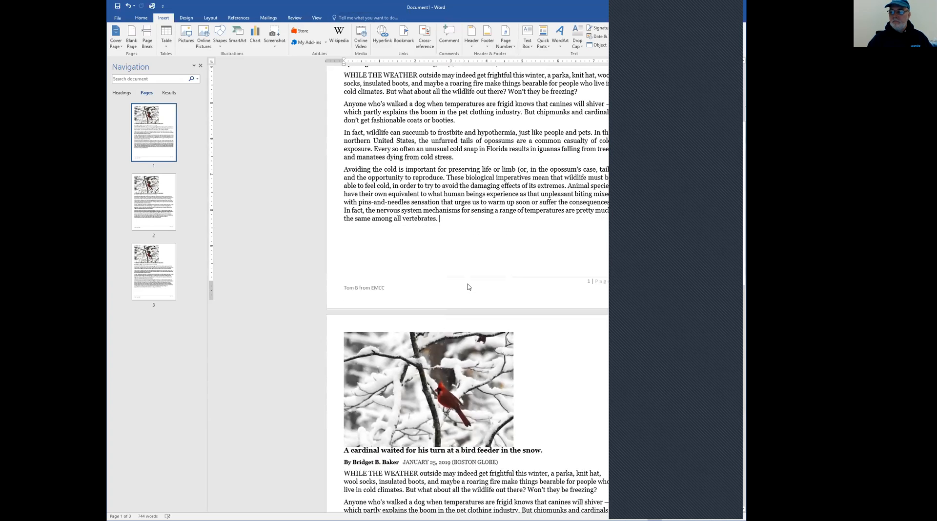
pyautogui.scroll(-3, 468, 287)
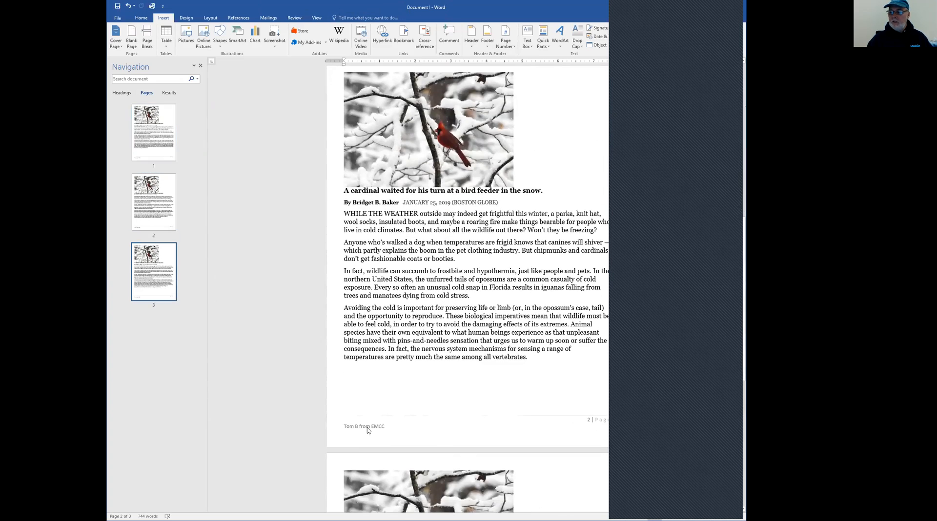
pyautogui.scroll(-8, 381, 390)
pyautogui.scroll(1, 429, 341)
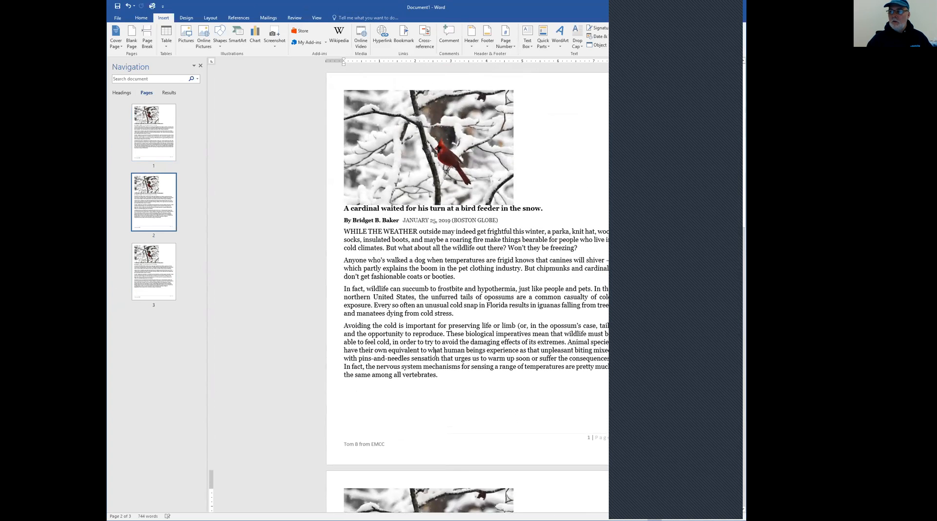
# Add the header "Chapter 4: Formatting Pages in Word 2016" followed by a blank line, close it and check the other pages
pyautogui.doubleClick(479, 78)
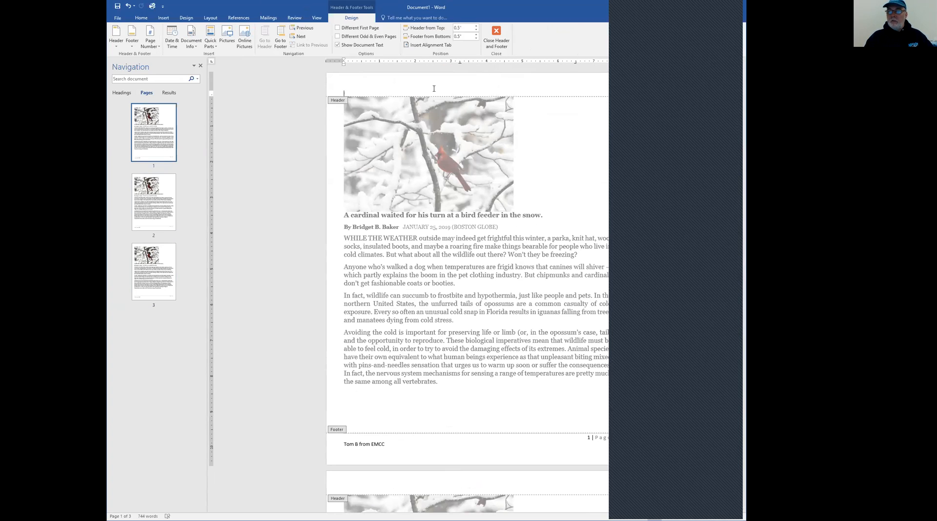
pyautogui.write('chpa')
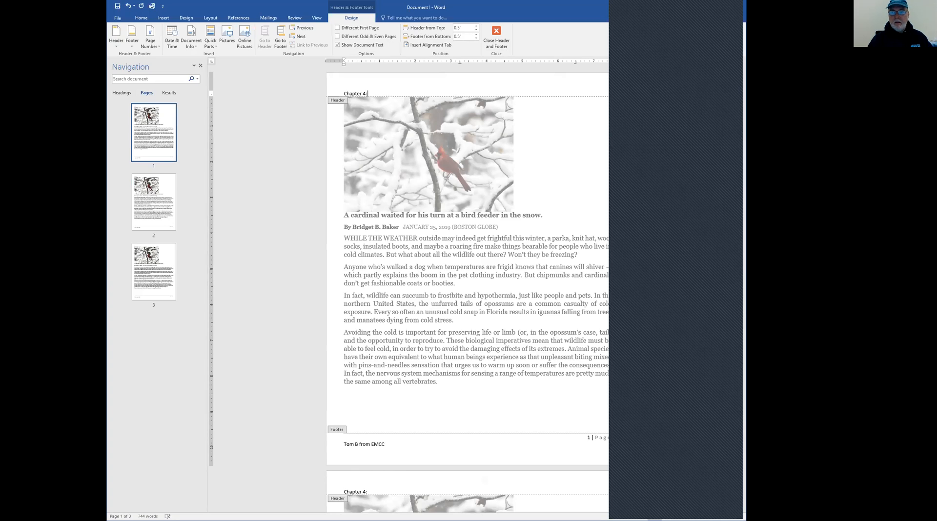
pyautogui.write('rmatting Pages in Word 2016')
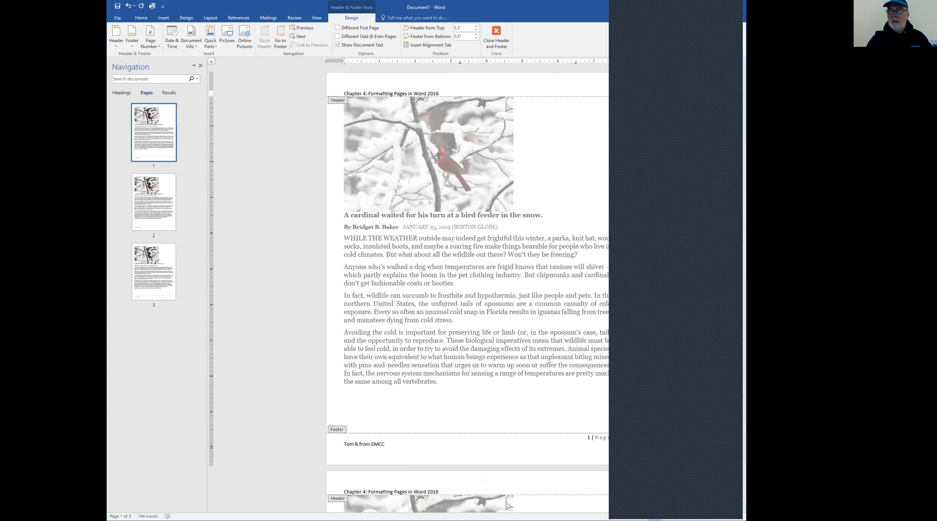
pyautogui.press('Return')
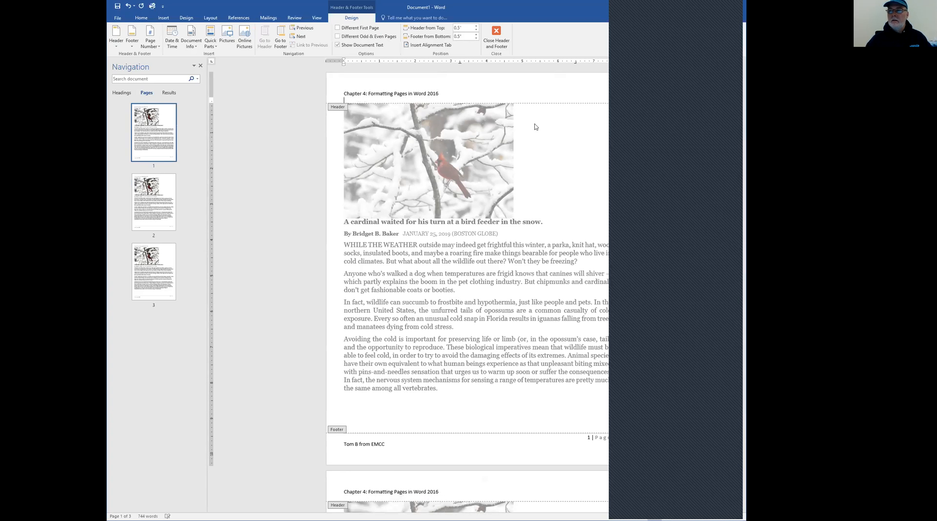
pyautogui.doubleClick(526, 244)
pyautogui.scroll(-3, 526, 240)
pyautogui.scroll(-7, 525, 239)
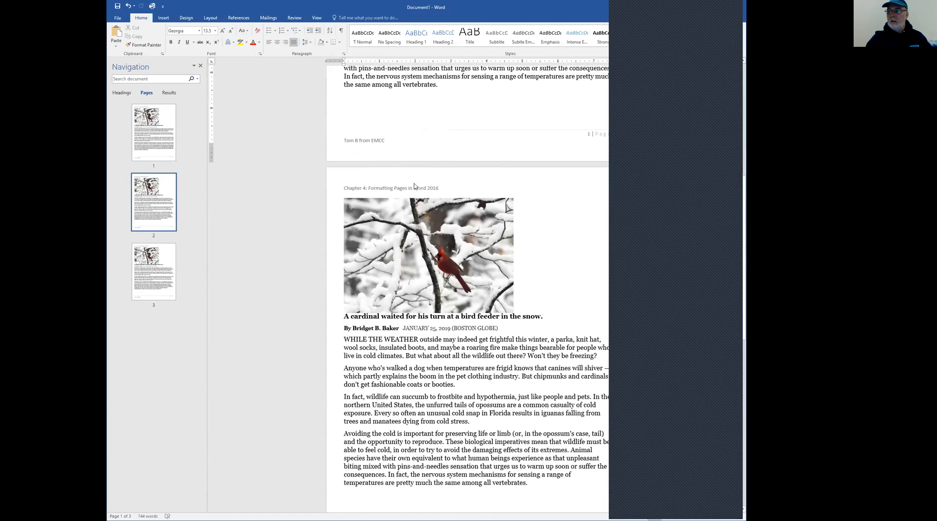
pyautogui.scroll(-10, 415, 186)
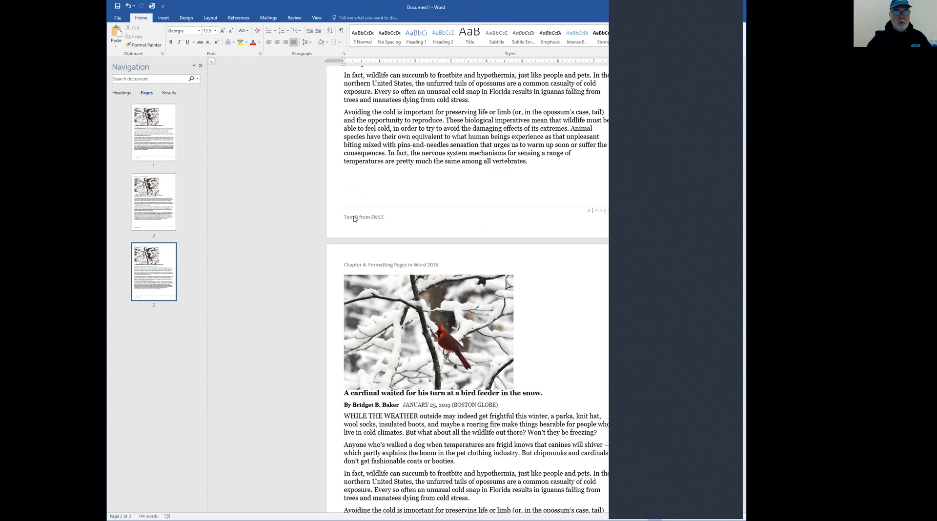
# Open the page 2 footer and set the author line's font color to a dark blue theme color
pyautogui.click(368, 220)
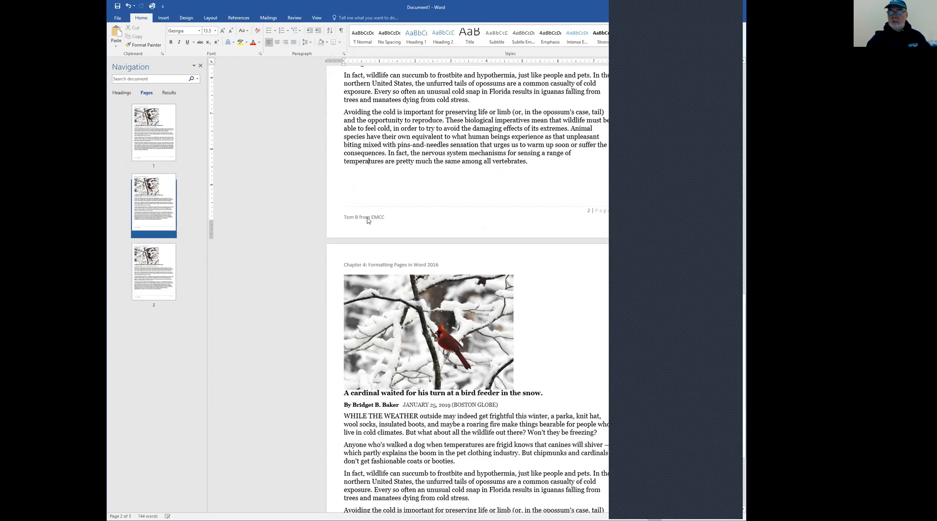
pyautogui.tripleClick(368, 220)
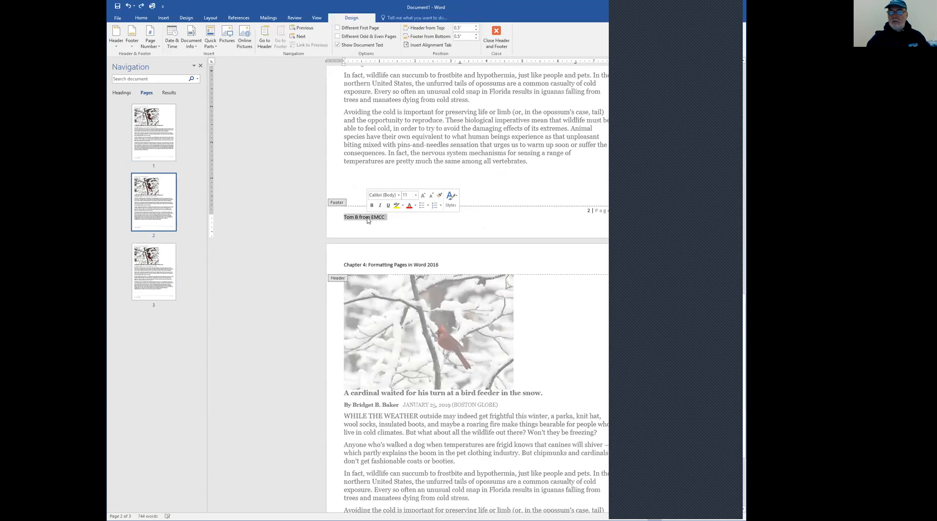
pyautogui.click(415, 206)
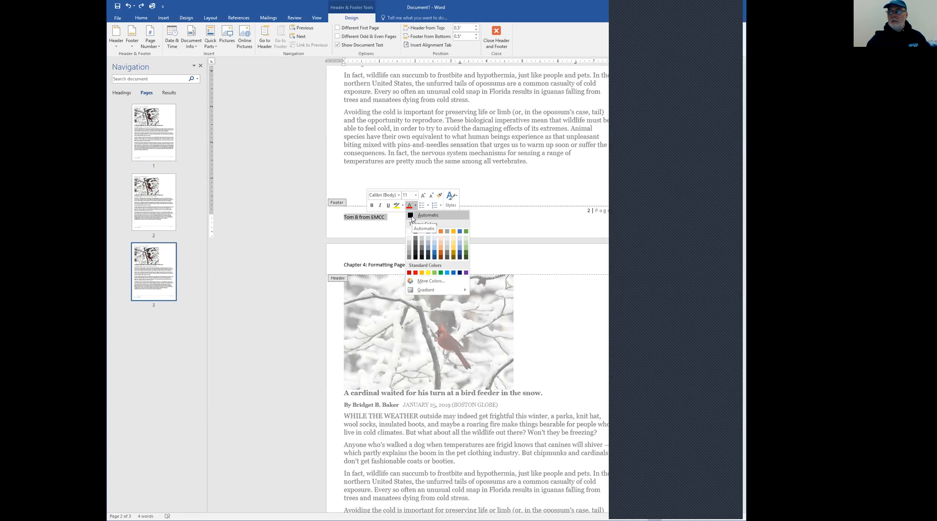
pyautogui.click(411, 218)
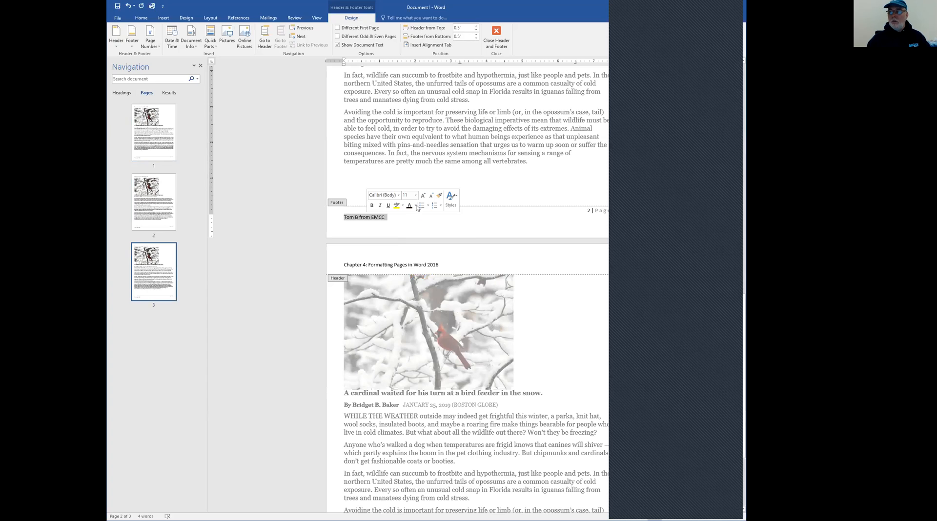
pyautogui.click(416, 206)
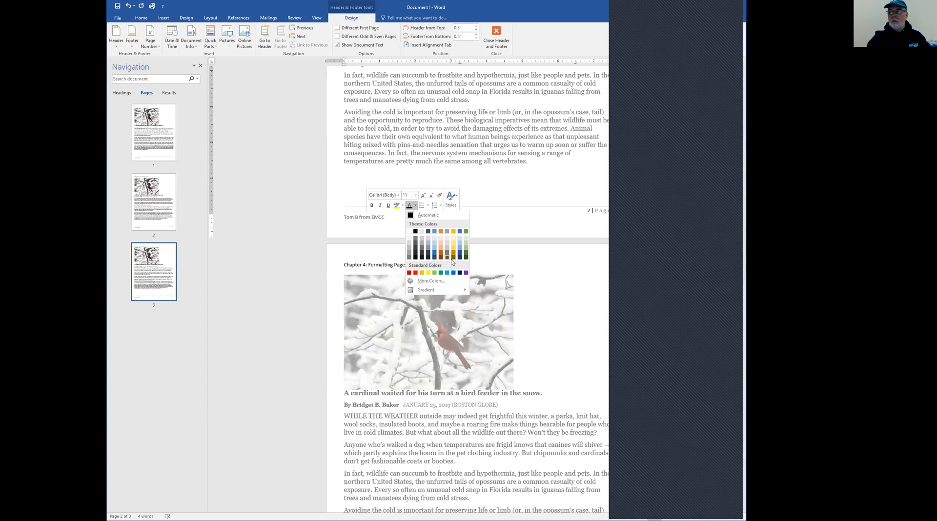
pyautogui.click(459, 260)
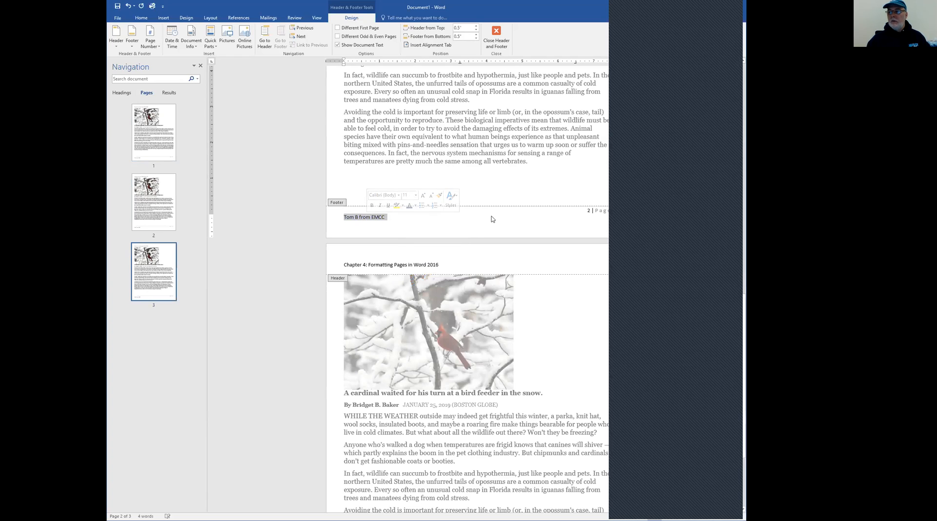
# Set the footer page number's font color to the blue-gray theme color, close the footer and check the pages
pyautogui.click(578, 213)
pyautogui.tripleClick(608, 212)
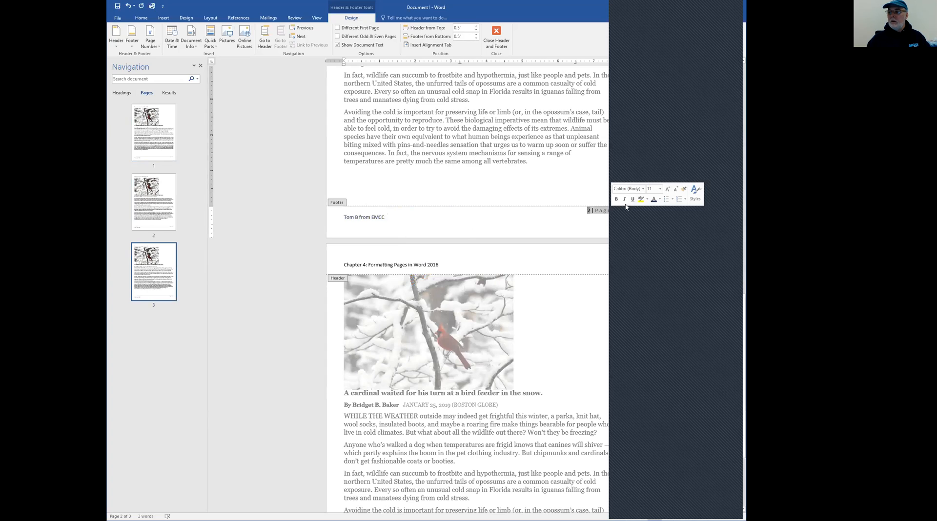
pyautogui.click(660, 199)
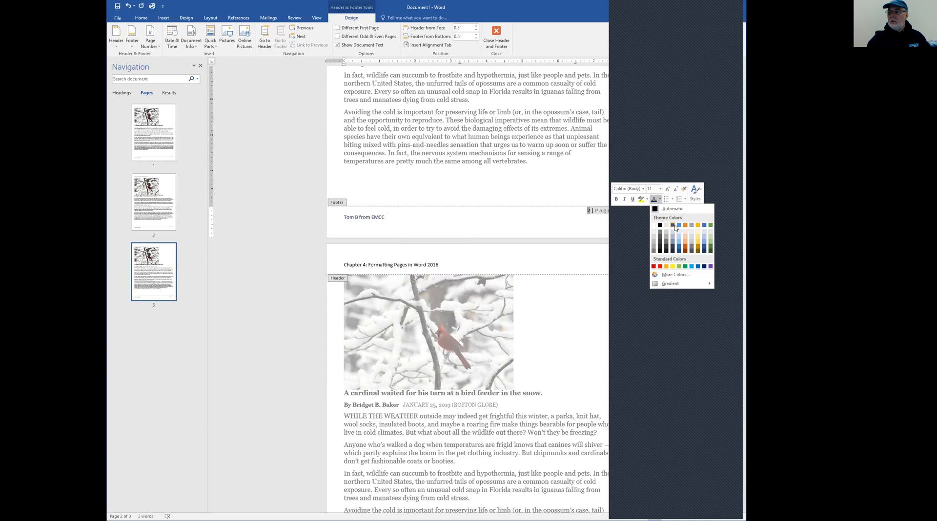
pyautogui.click(672, 226)
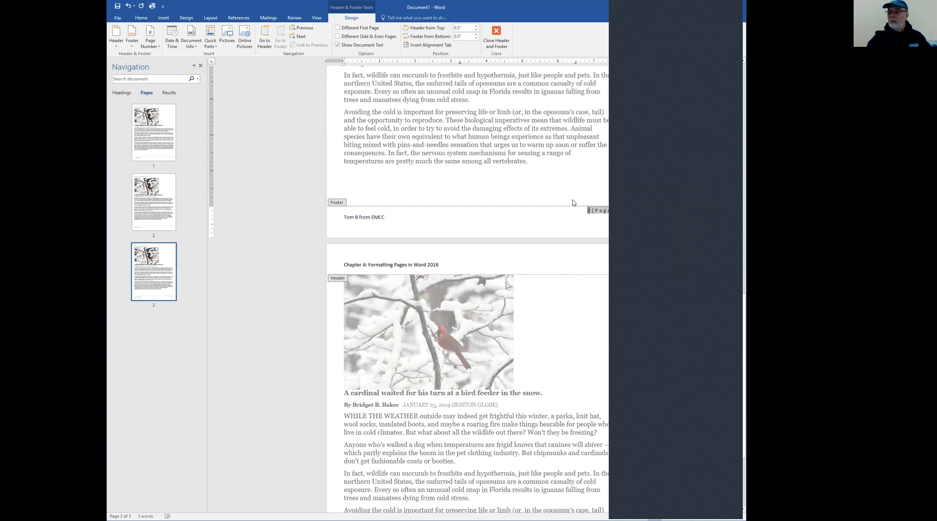
pyautogui.doubleClick(569, 202)
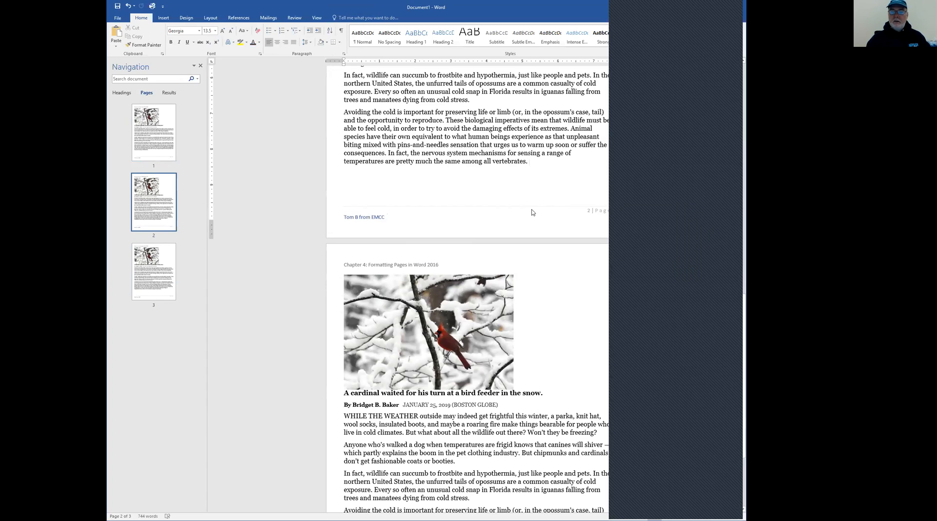
pyautogui.scroll(10, 532, 212)
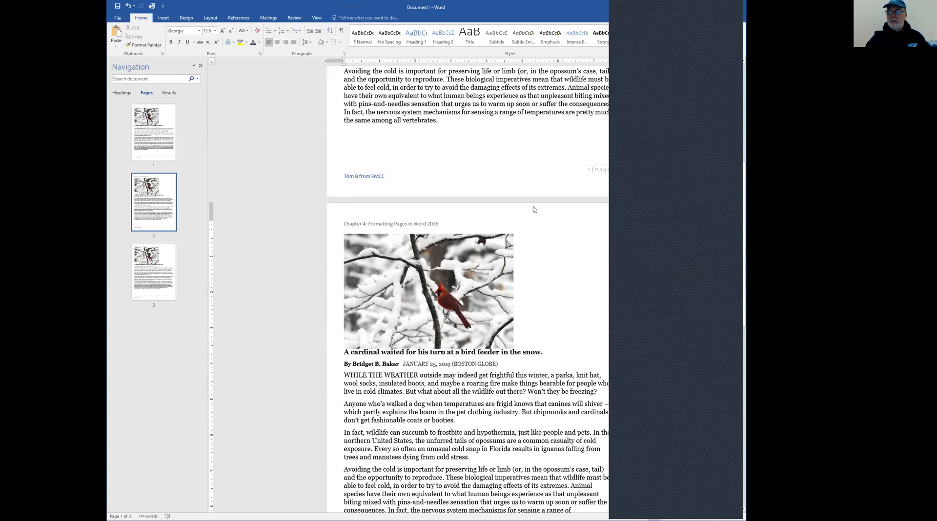
pyautogui.scroll(-4, 534, 210)
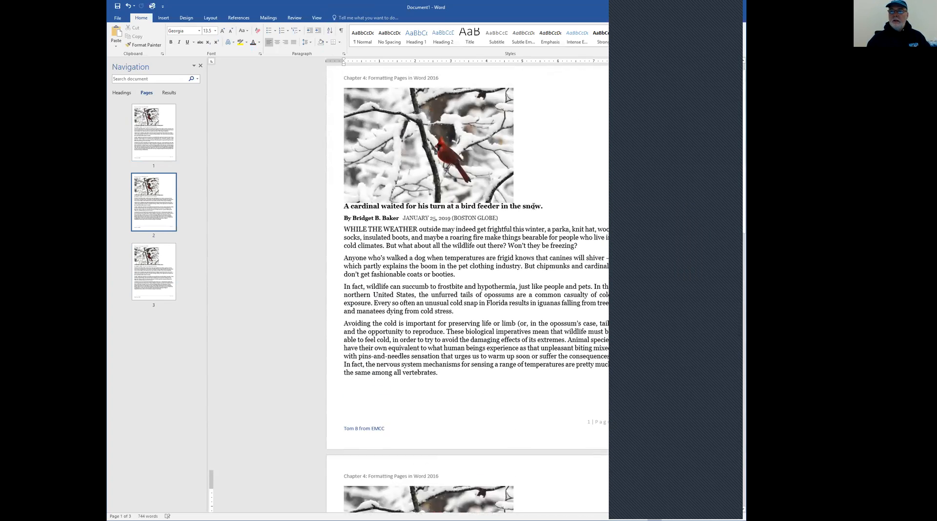
# Turn on a different first page for the header and footer and check how pages 1 and 2 compare
pyautogui.doubleClick(403, 97)
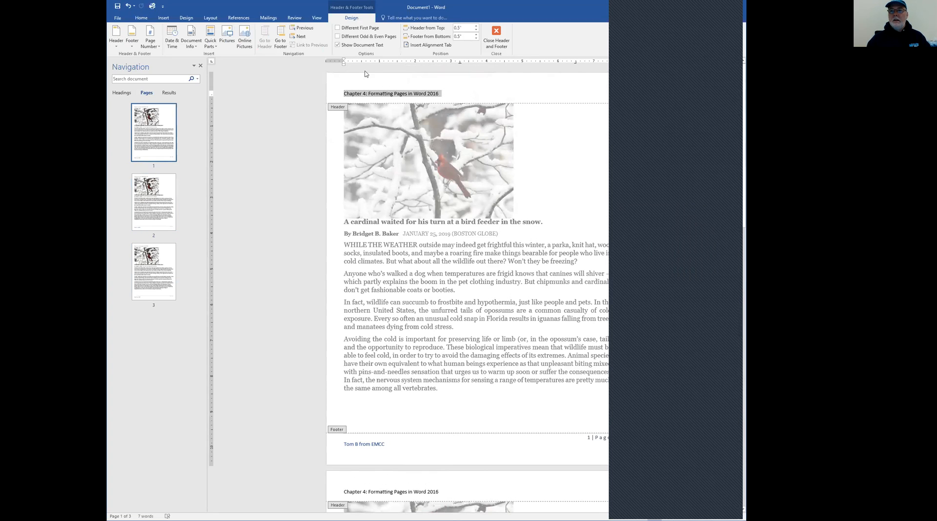
pyautogui.click(338, 28)
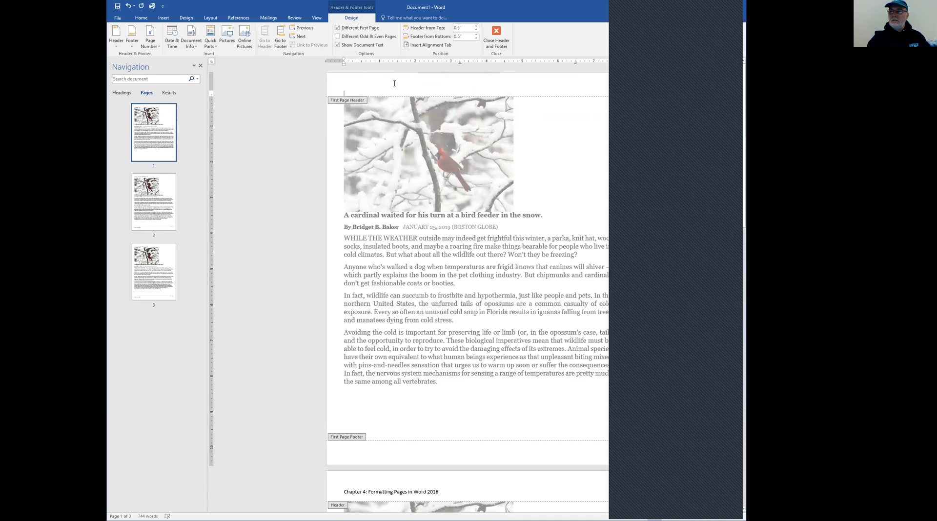
pyautogui.scroll(-5, 446, 153)
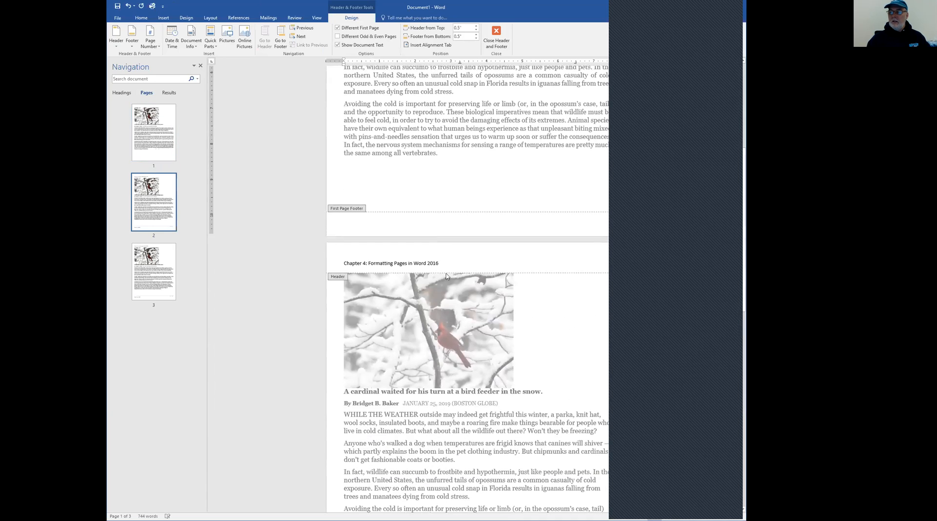
pyautogui.scroll(-10, 423, 256)
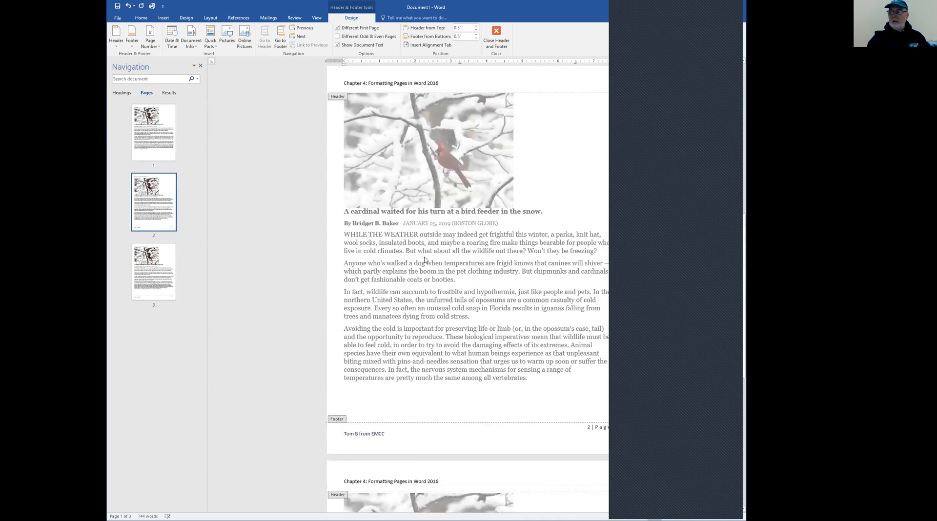
pyautogui.scroll(14, 415, 263)
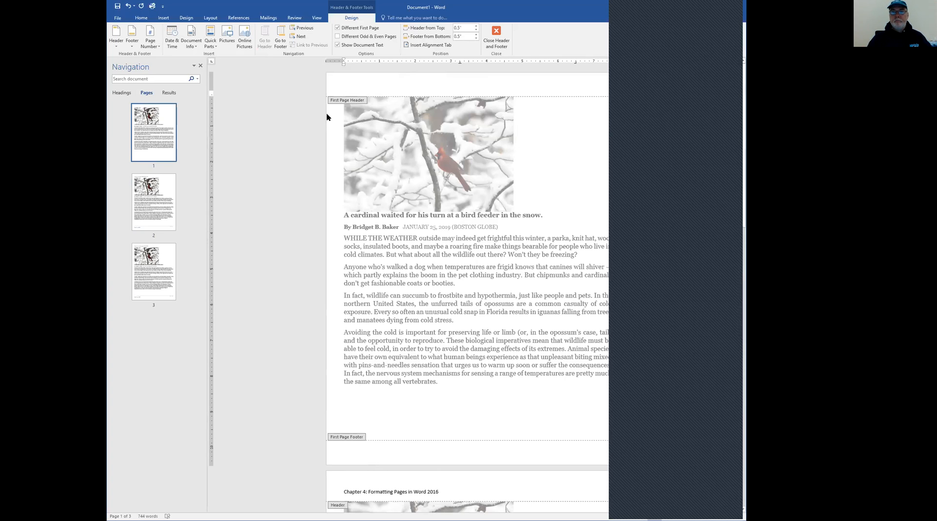
# Undo the different first page setting and return to the body text
pyautogui.doubleClick(246, 87)
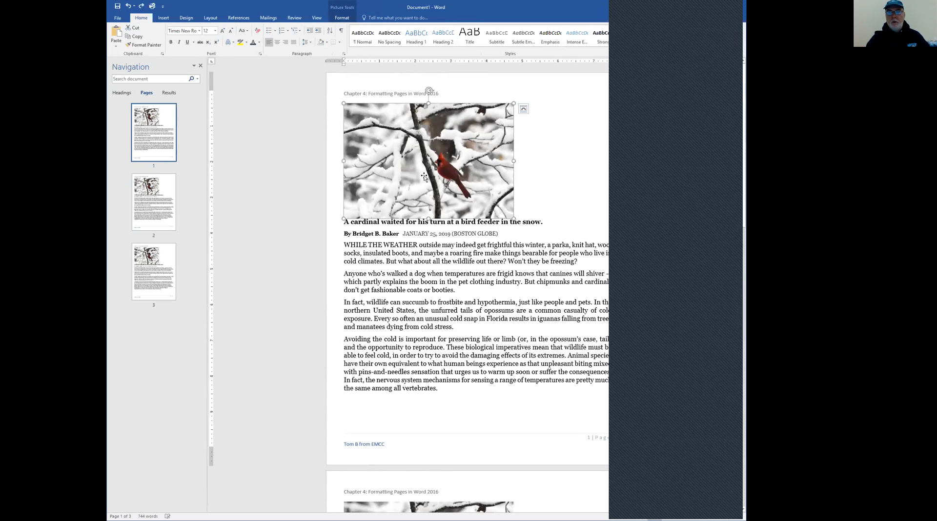
pyautogui.doubleClick(440, 246)
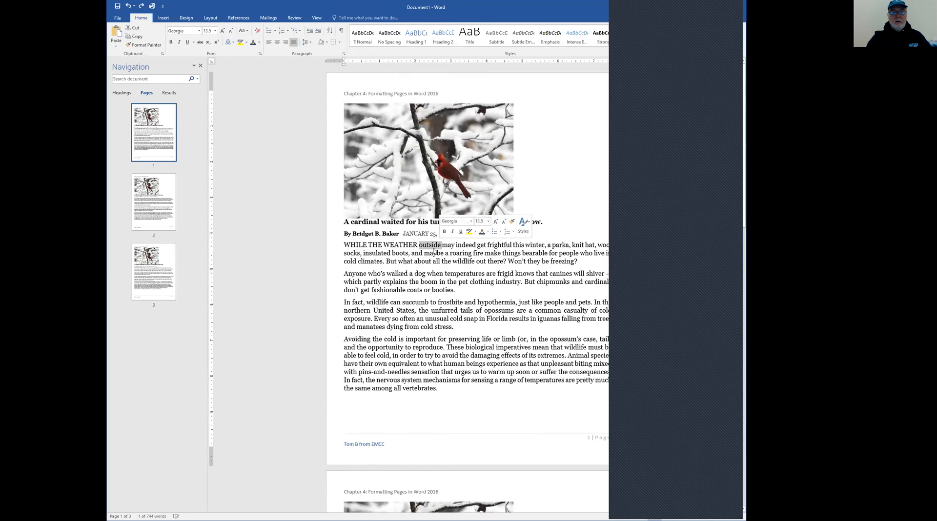
pyautogui.click(309, 263)
pyautogui.click(431, 278)
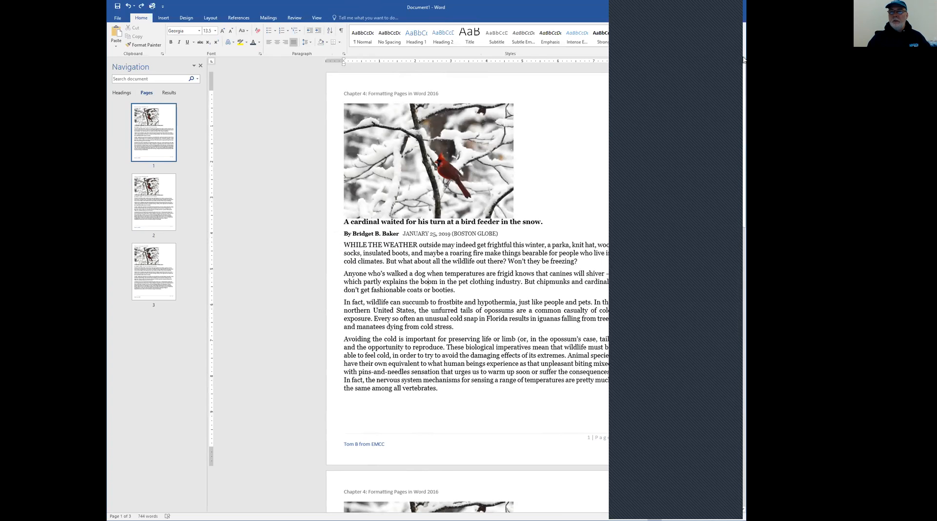
# Apply the built-in CONFIDENTIAL 1 watermark to the document and replace it with DRAFT 1
pyautogui.click(187, 19)
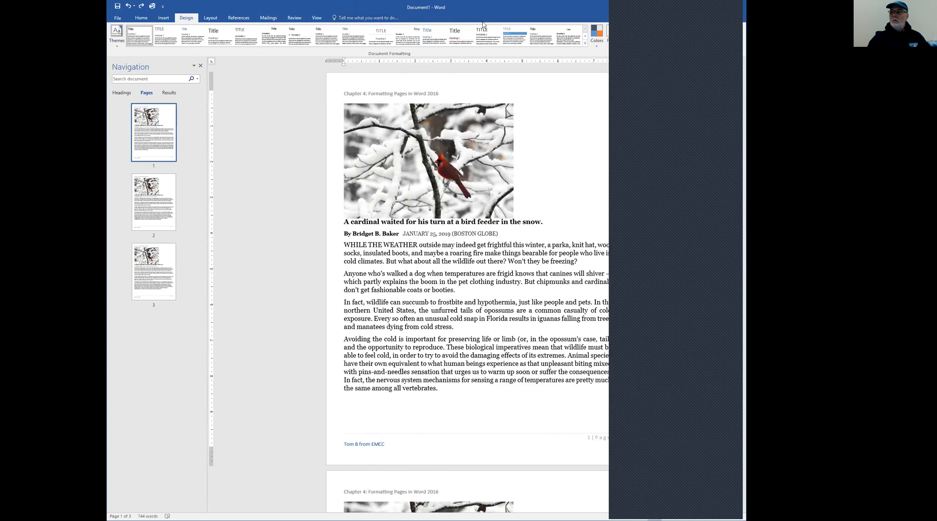
pyautogui.click(607, 34)
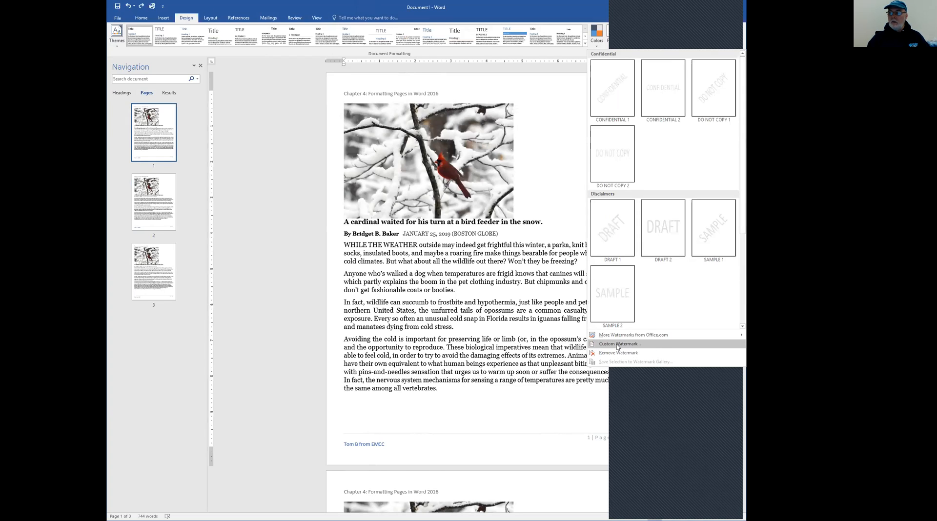
pyautogui.click(623, 105)
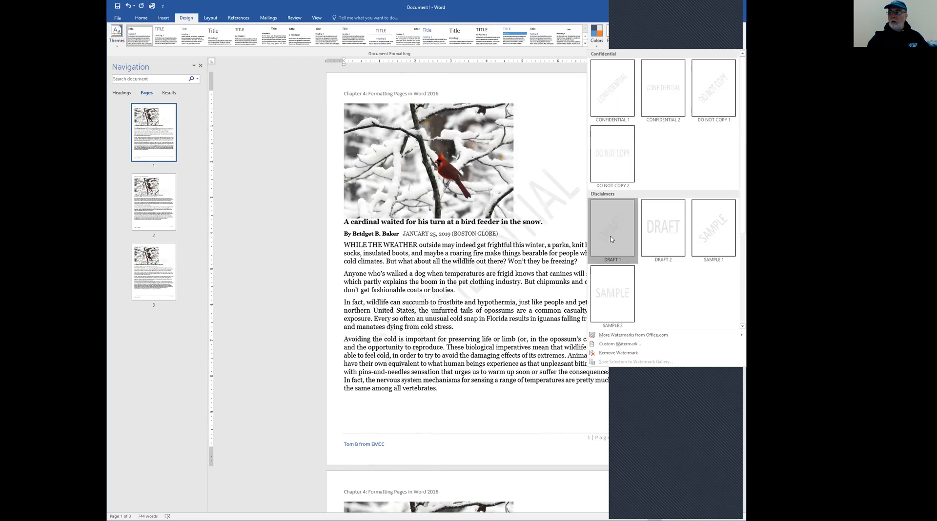
pyautogui.click(611, 239)
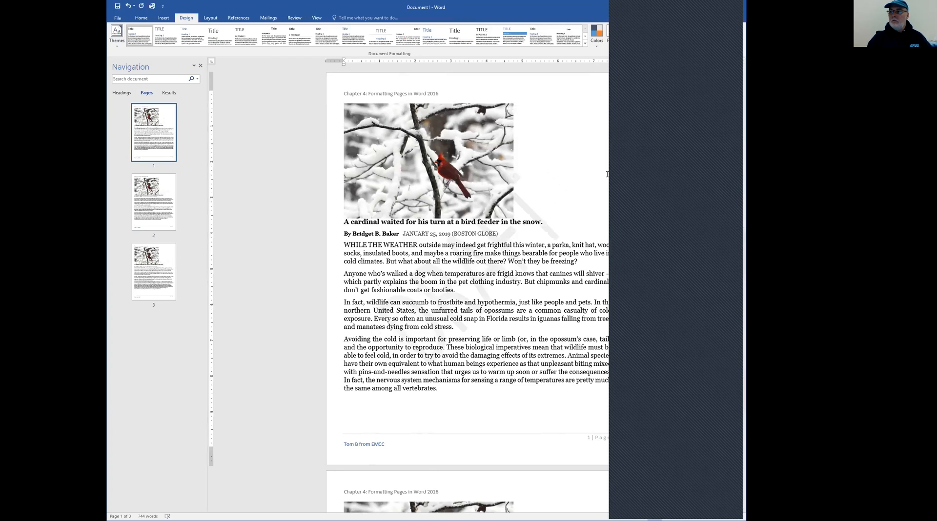
# Customize the DRAFT text watermark by adding a 3 at the end of its wording
pyautogui.click(685, 36)
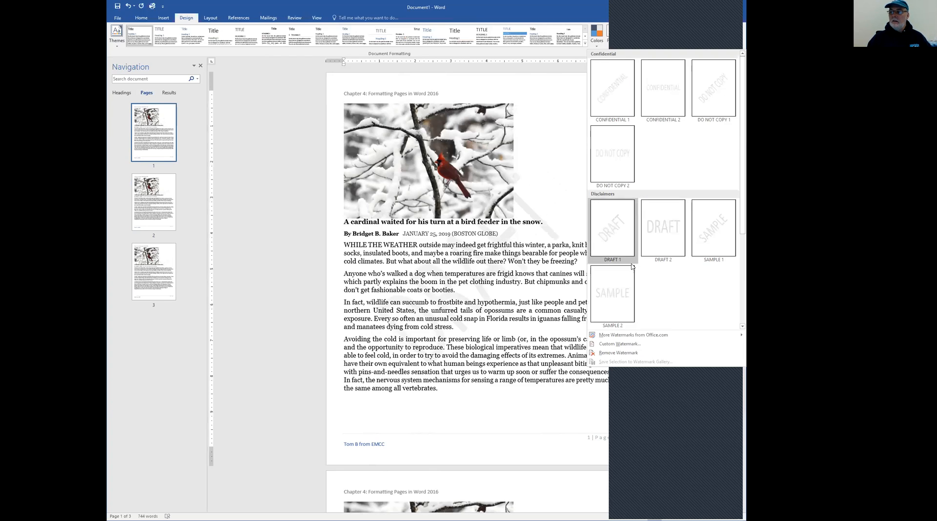
pyautogui.click(618, 344)
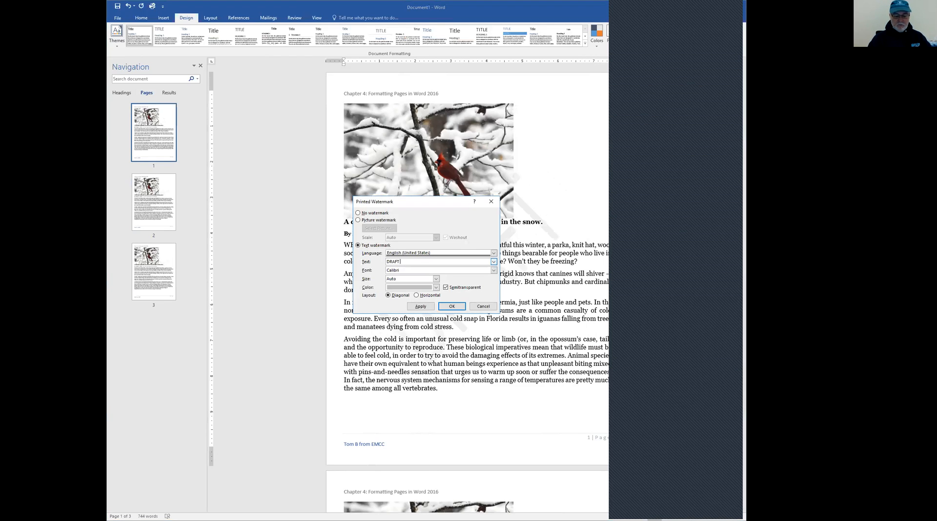
pyautogui.click(452, 306)
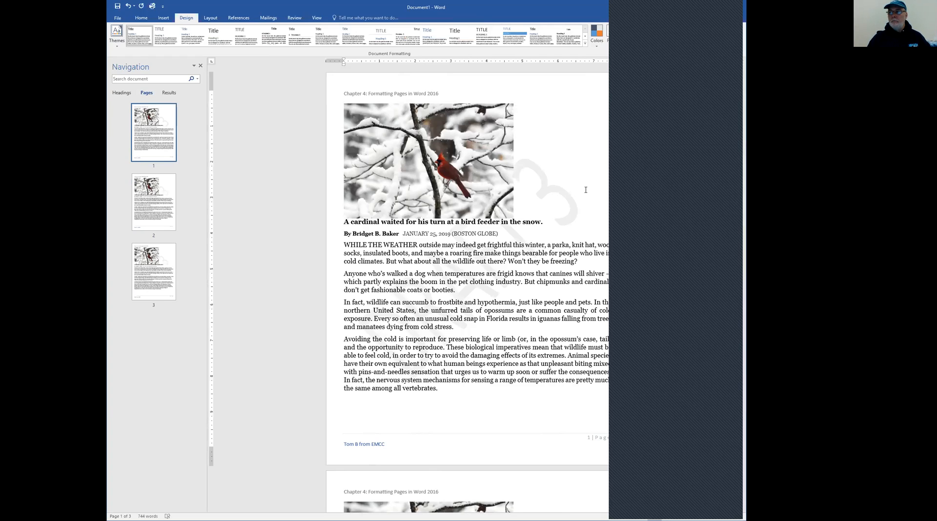
# Preview a light blue page color on the document and dismiss the color choices without applying one
pyautogui.click(691, 38)
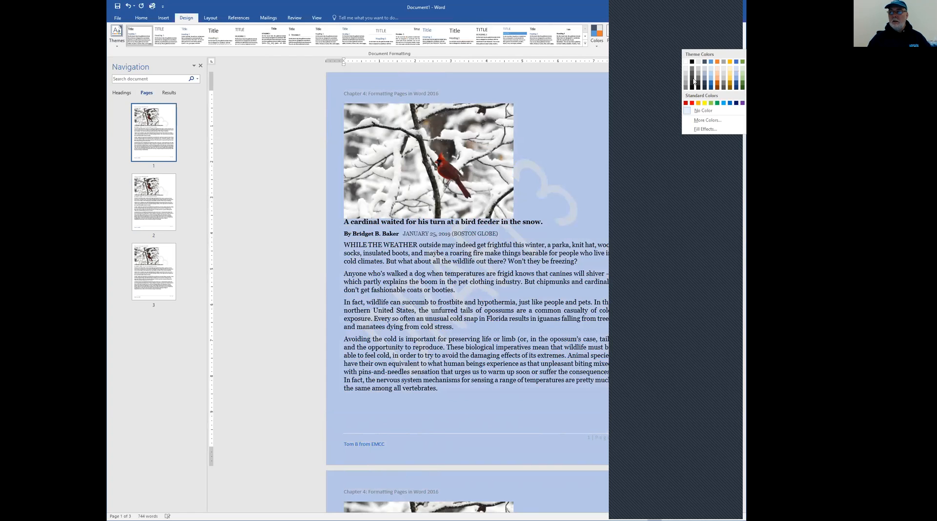
pyautogui.press('Escape')
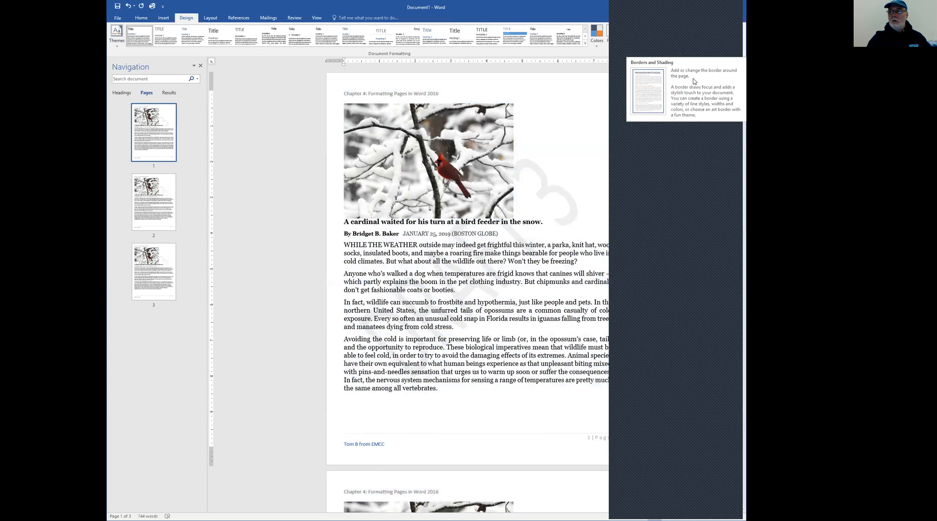
# Open the page border settings, try several line styles and choose a 3 pt multi-line style for a box border
pyautogui.click(704, 58)
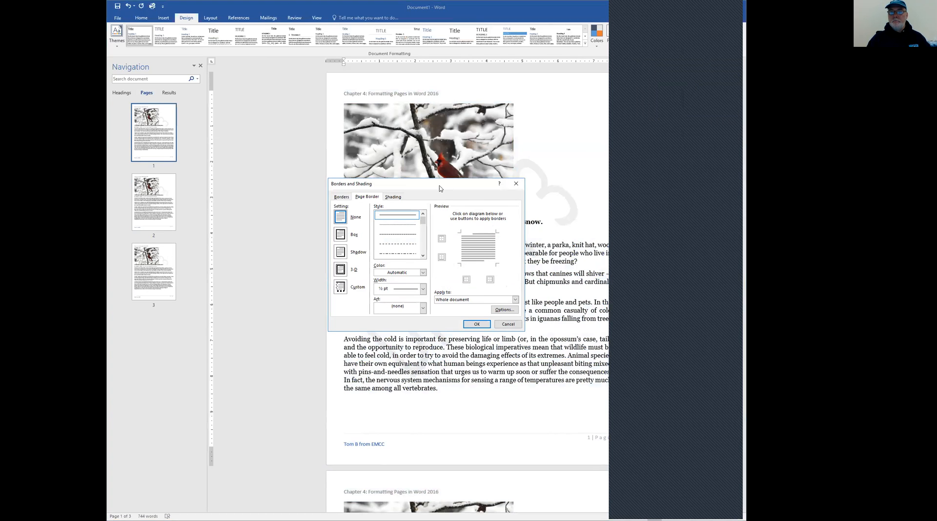
pyautogui.moveTo(440, 189); pyautogui.dragTo(237, 151)
pyautogui.moveTo(221, 181); pyautogui.dragTo(221, 189)
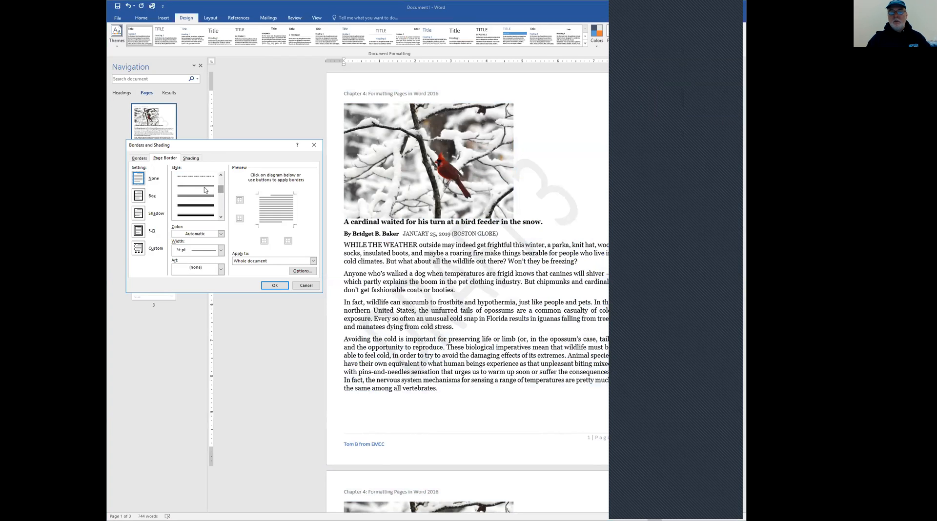
pyautogui.click(204, 188)
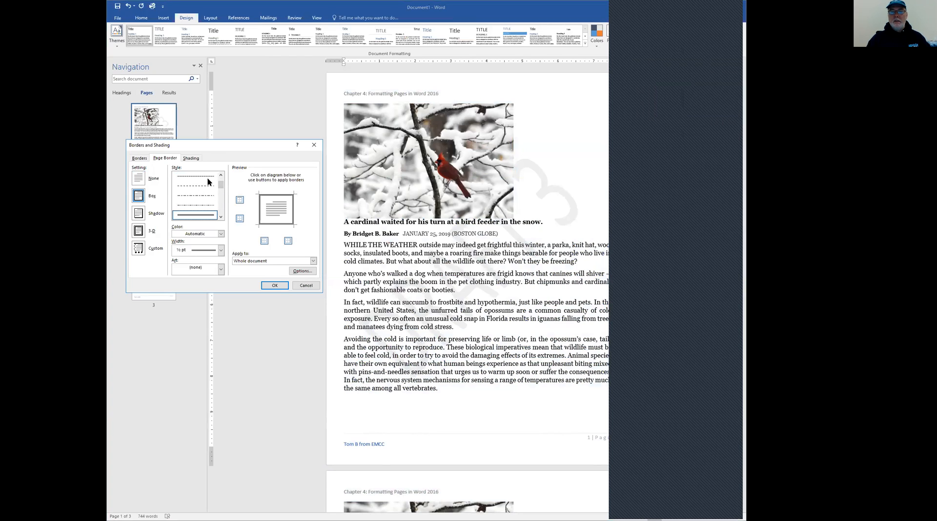
pyautogui.click(207, 196)
pyautogui.scroll(-1, 221, 214)
pyautogui.scroll(-1, 221, 214)
pyautogui.click(199, 210)
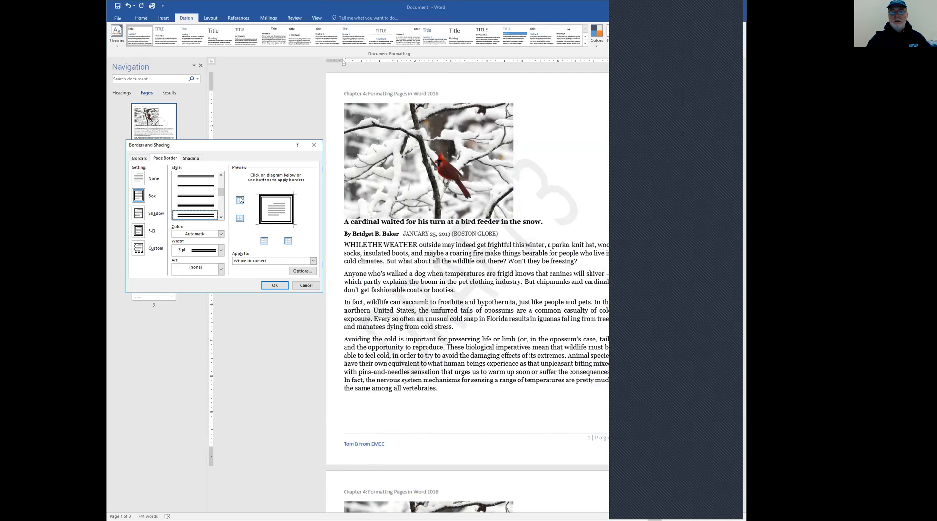
# Remove the left and right sides of the previewed page border and examine the options for which pages it applies to
pyautogui.click(261, 209)
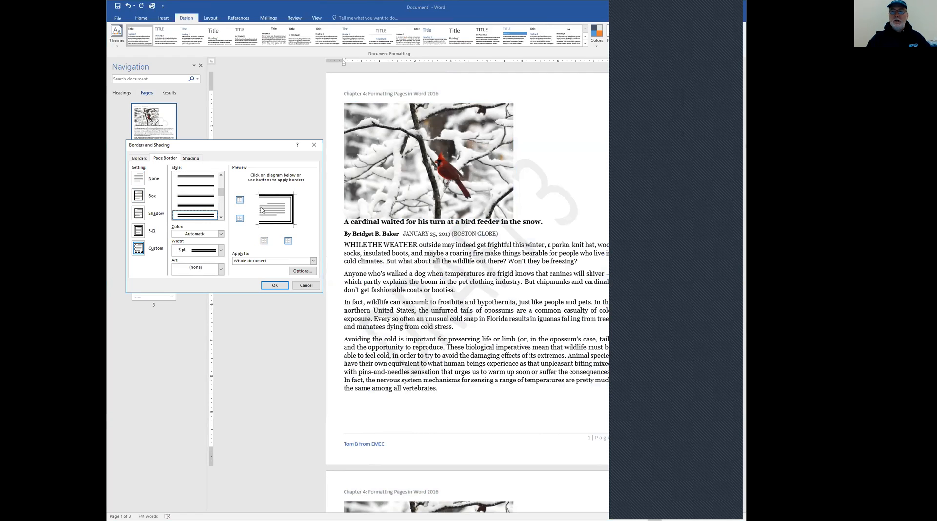
pyautogui.click(293, 210)
pyautogui.click(313, 261)
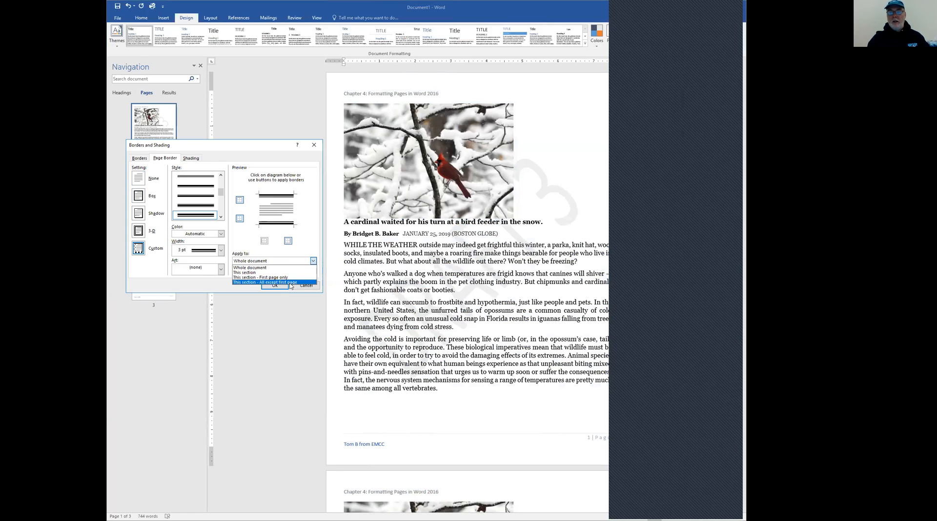
# Switch the page border to the 3-D setting and look through its available line widths and colors
pyautogui.click(137, 235)
pyautogui.click(137, 234)
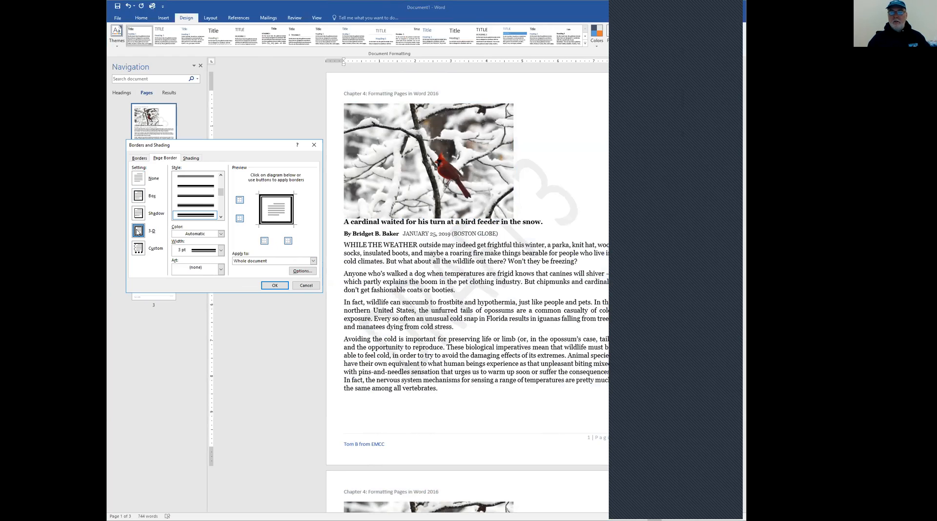
pyautogui.click(220, 249)
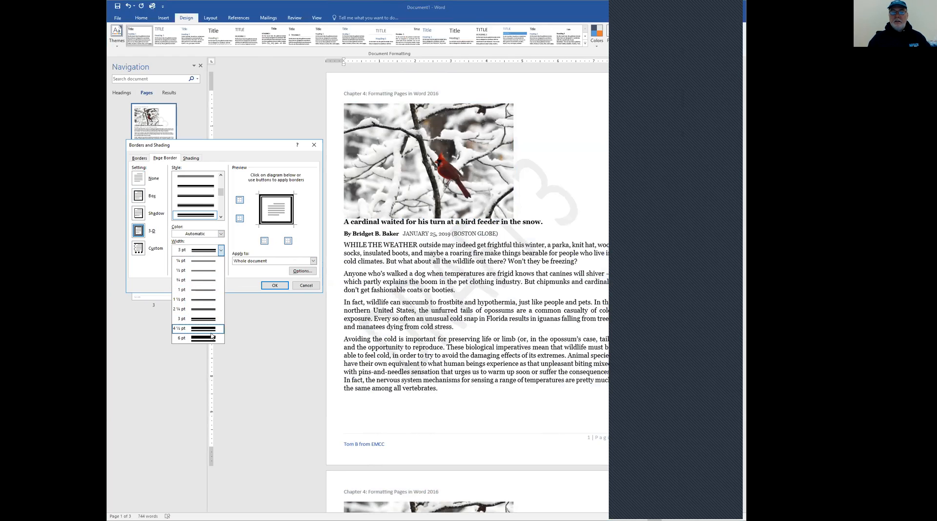
pyautogui.click(221, 250)
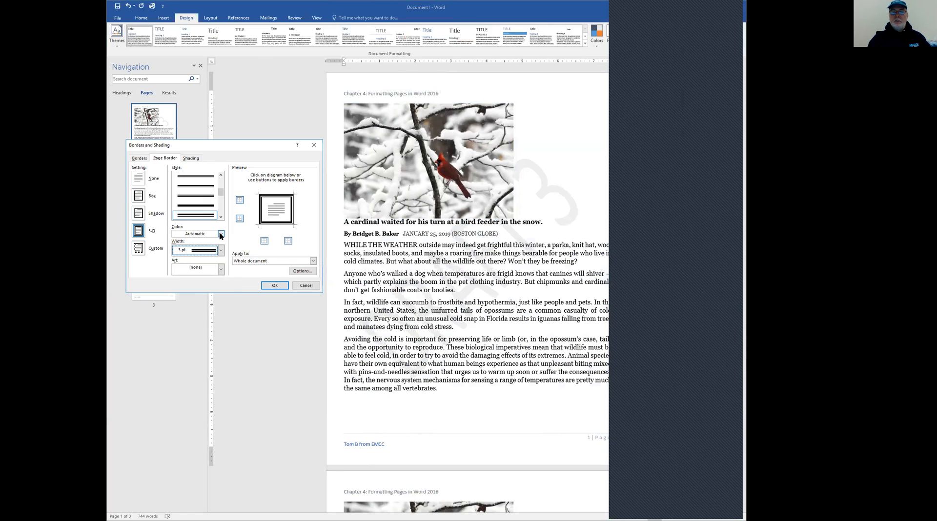
pyautogui.click(221, 234)
pyautogui.click(221, 234)
# Apply the green tree art border to every page of the whole document
pyautogui.click(221, 269)
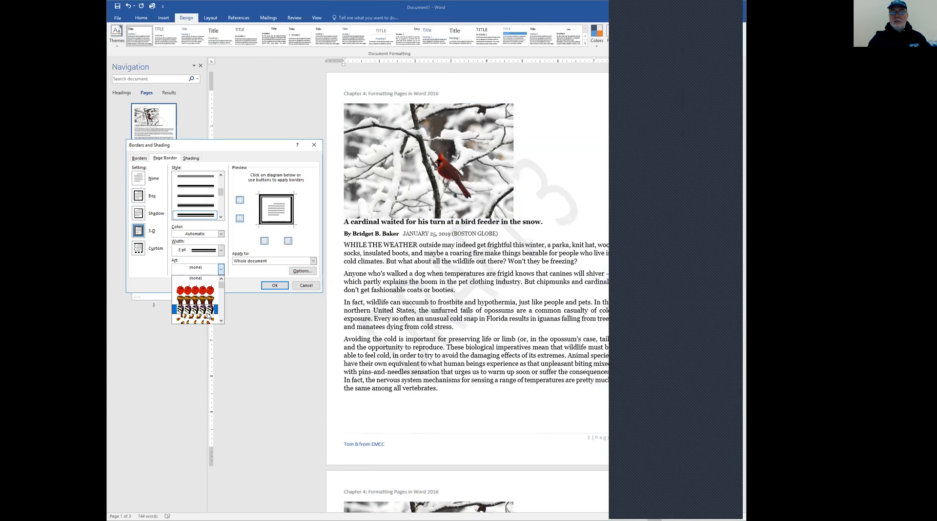
pyautogui.scroll(-2, 209, 313)
pyautogui.scroll(-3, 209, 312)
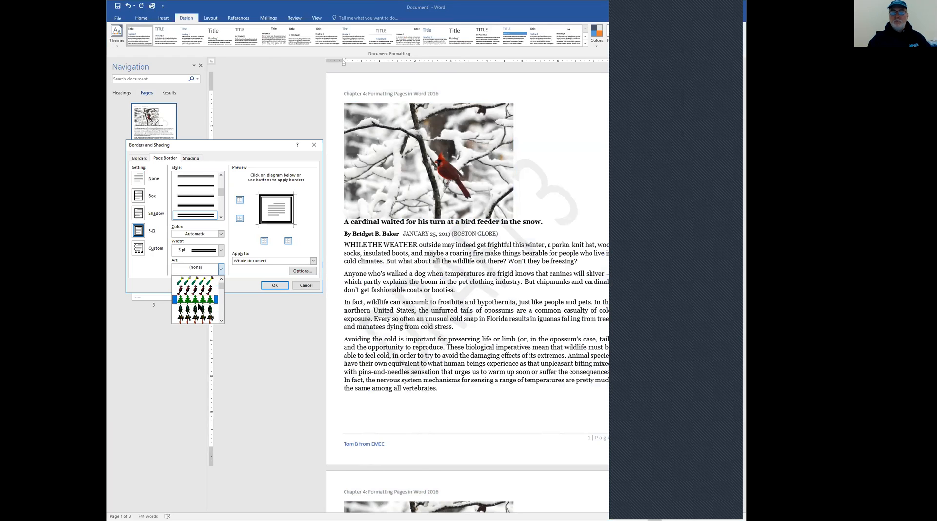
pyautogui.click(202, 303)
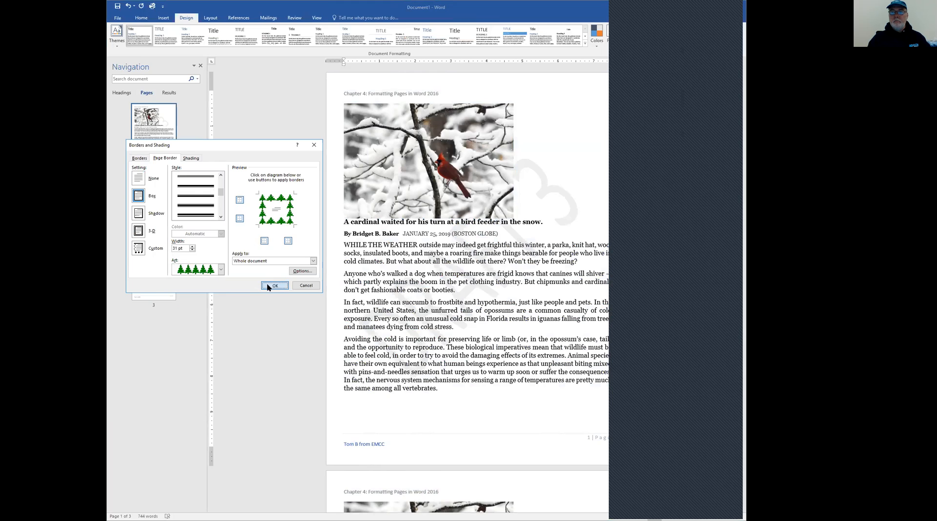
pyautogui.click(267, 286)
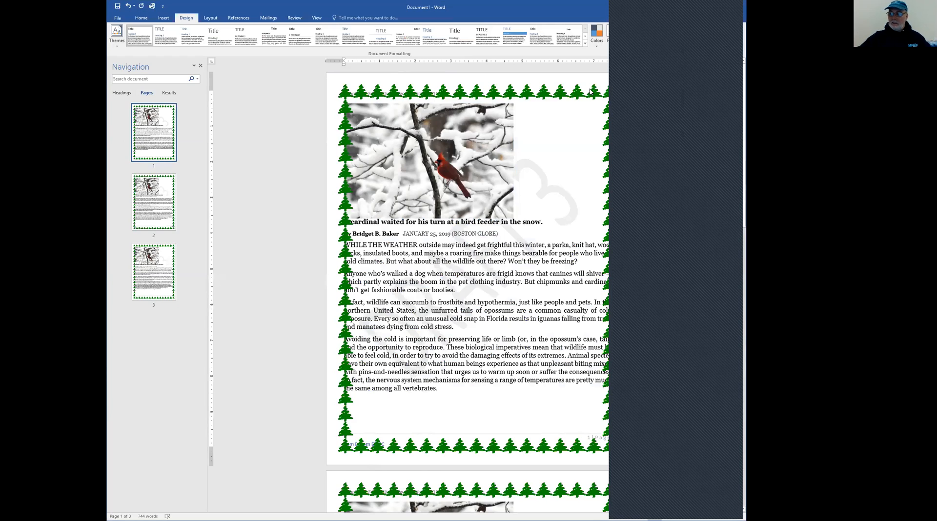
# Replace the tree art border with a plain ½ pt solid box border on the whole document
pyautogui.doubleClick(566, 81)
pyautogui.click(203, 180)
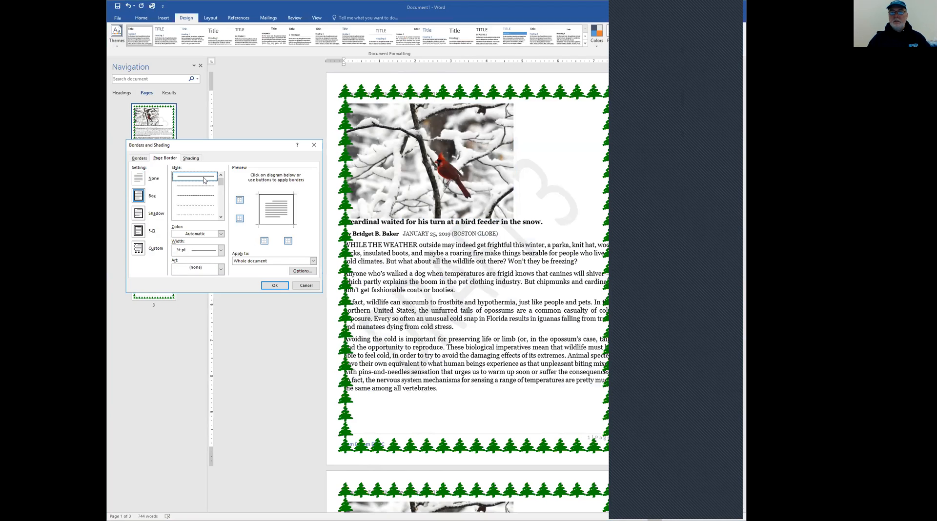
pyautogui.click(273, 287)
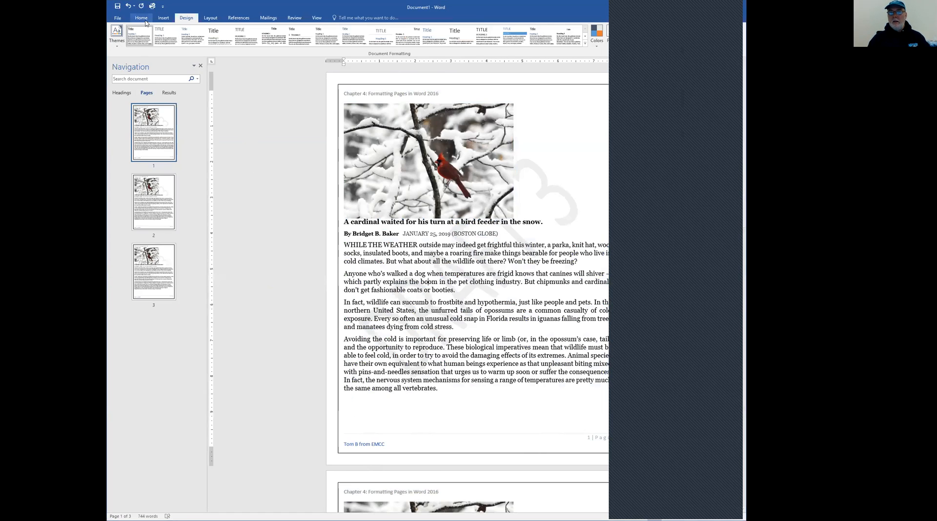
# Set the page margins to the Normal preset of 1" on all sides
pyautogui.click(211, 18)
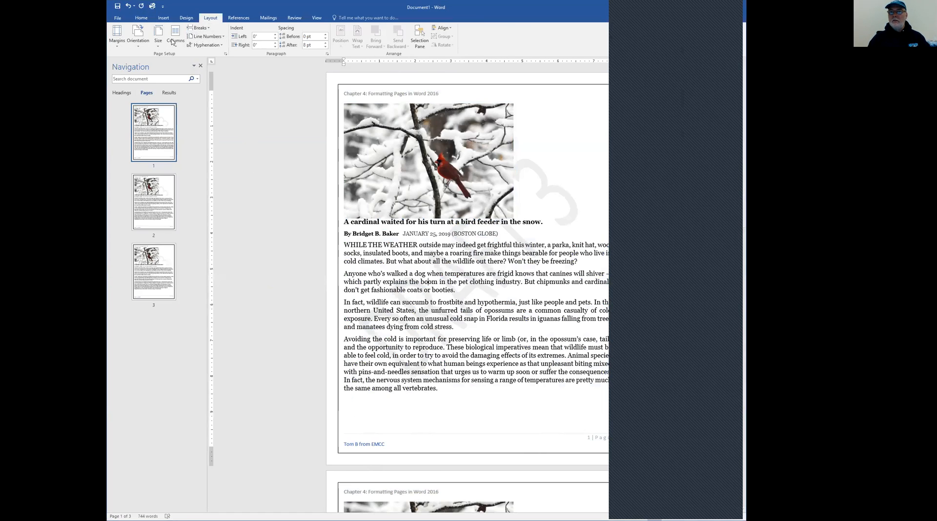
pyautogui.click(118, 49)
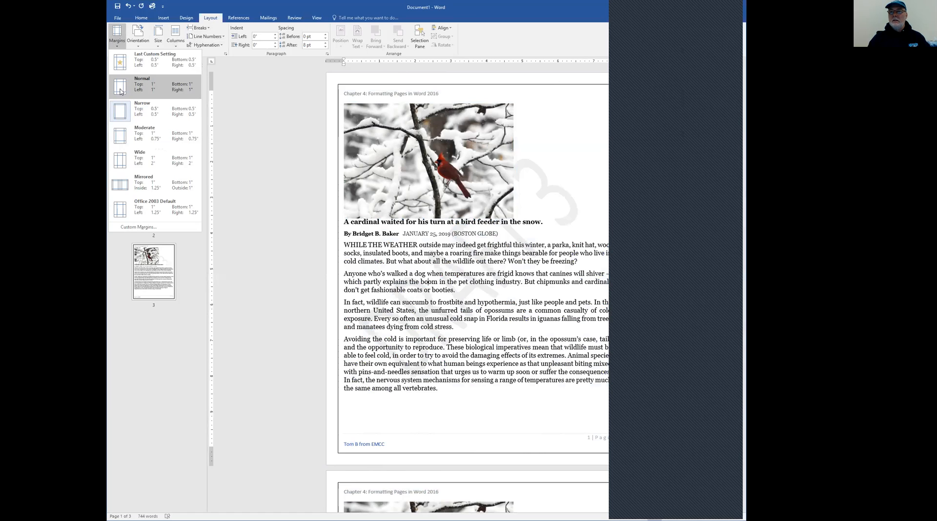
pyautogui.click(121, 92)
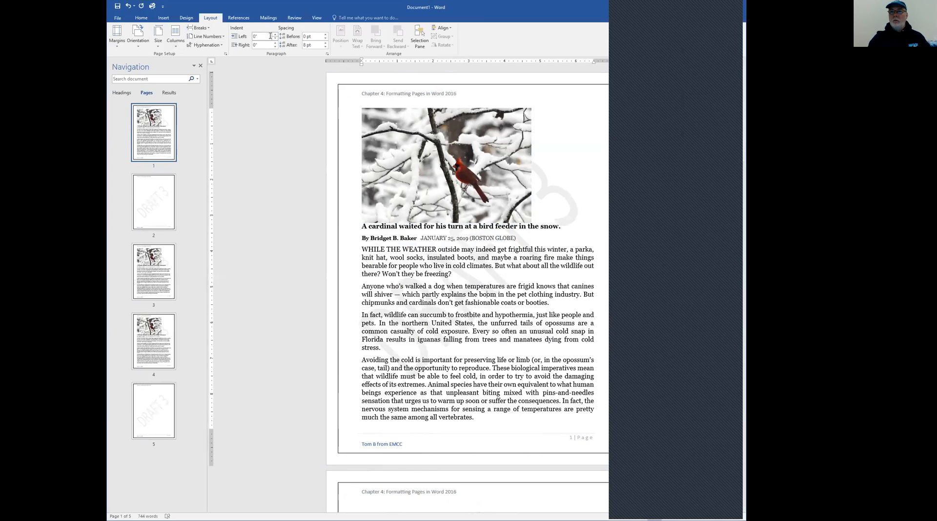
# Replace the plain page border with the cake slice art border on the whole document
pyautogui.click(166, 19)
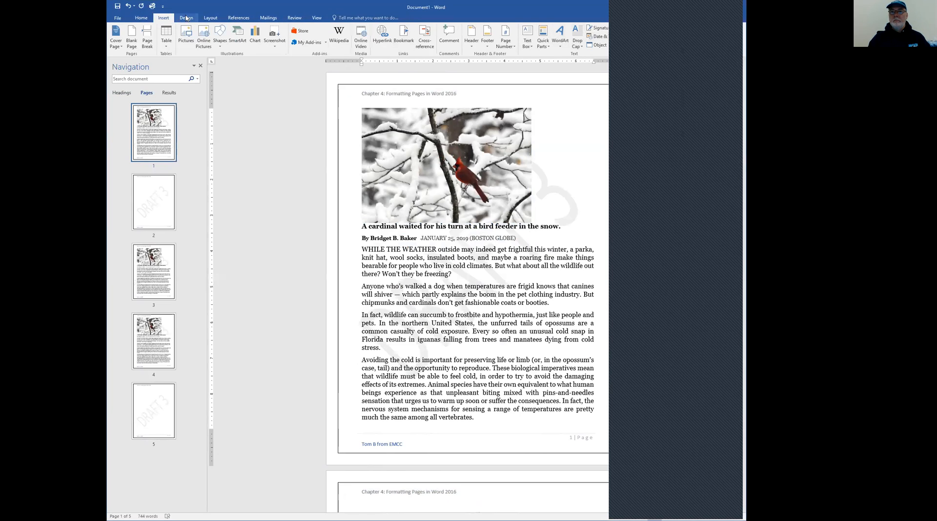
pyautogui.click(187, 18)
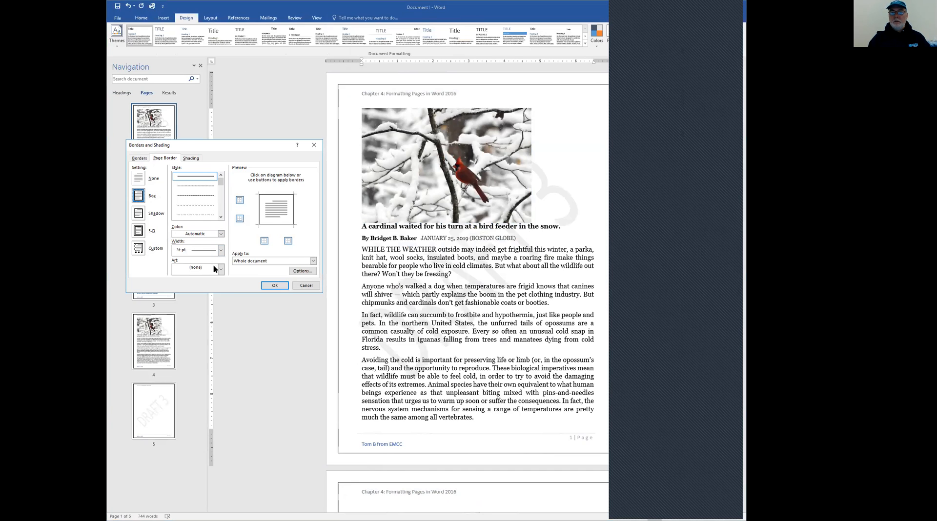
pyautogui.click(215, 269)
pyautogui.click(199, 311)
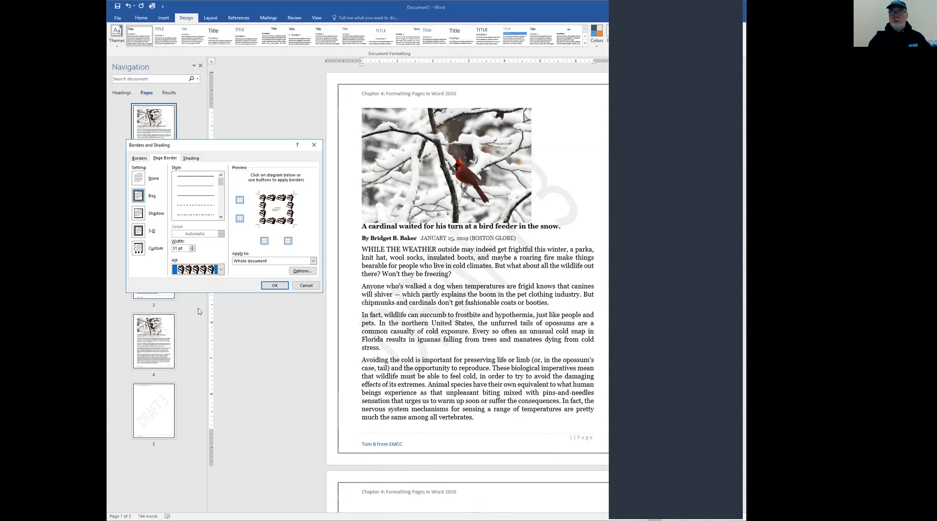
pyautogui.click(273, 286)
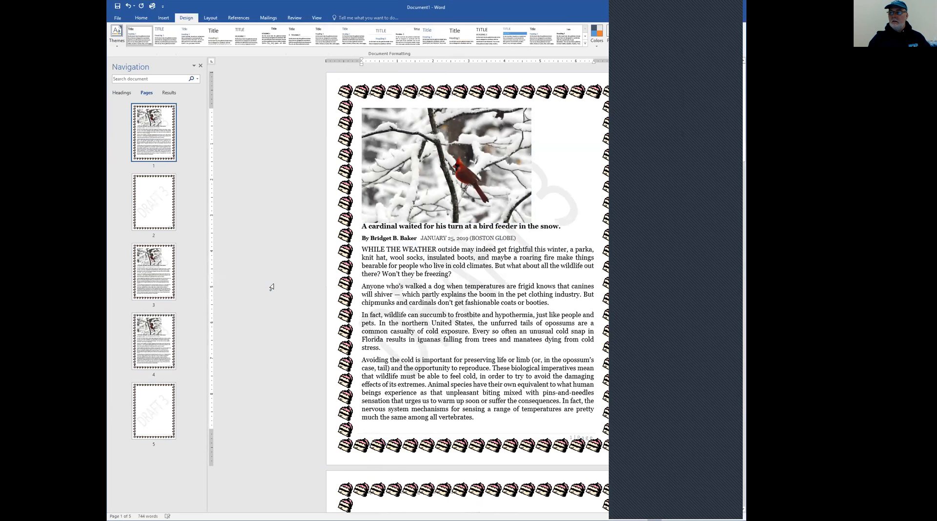